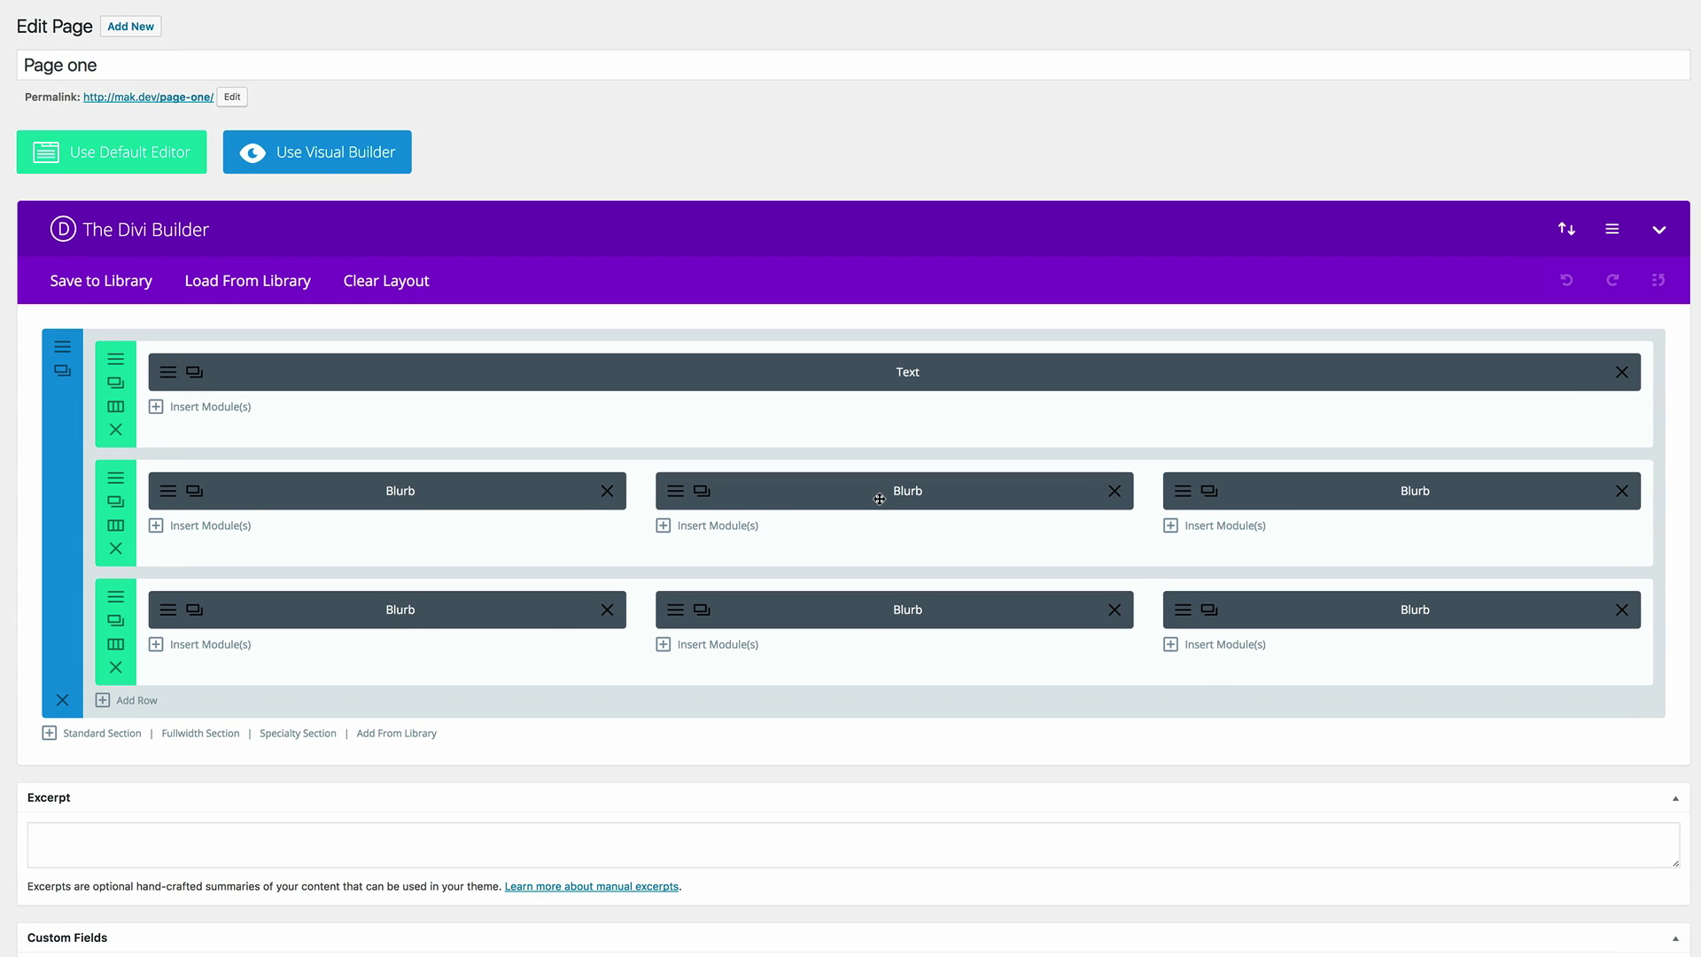
# Look through the right-click options for the middle Blurb, the section and the Text row.
pyautogui.rightClick(836, 490)
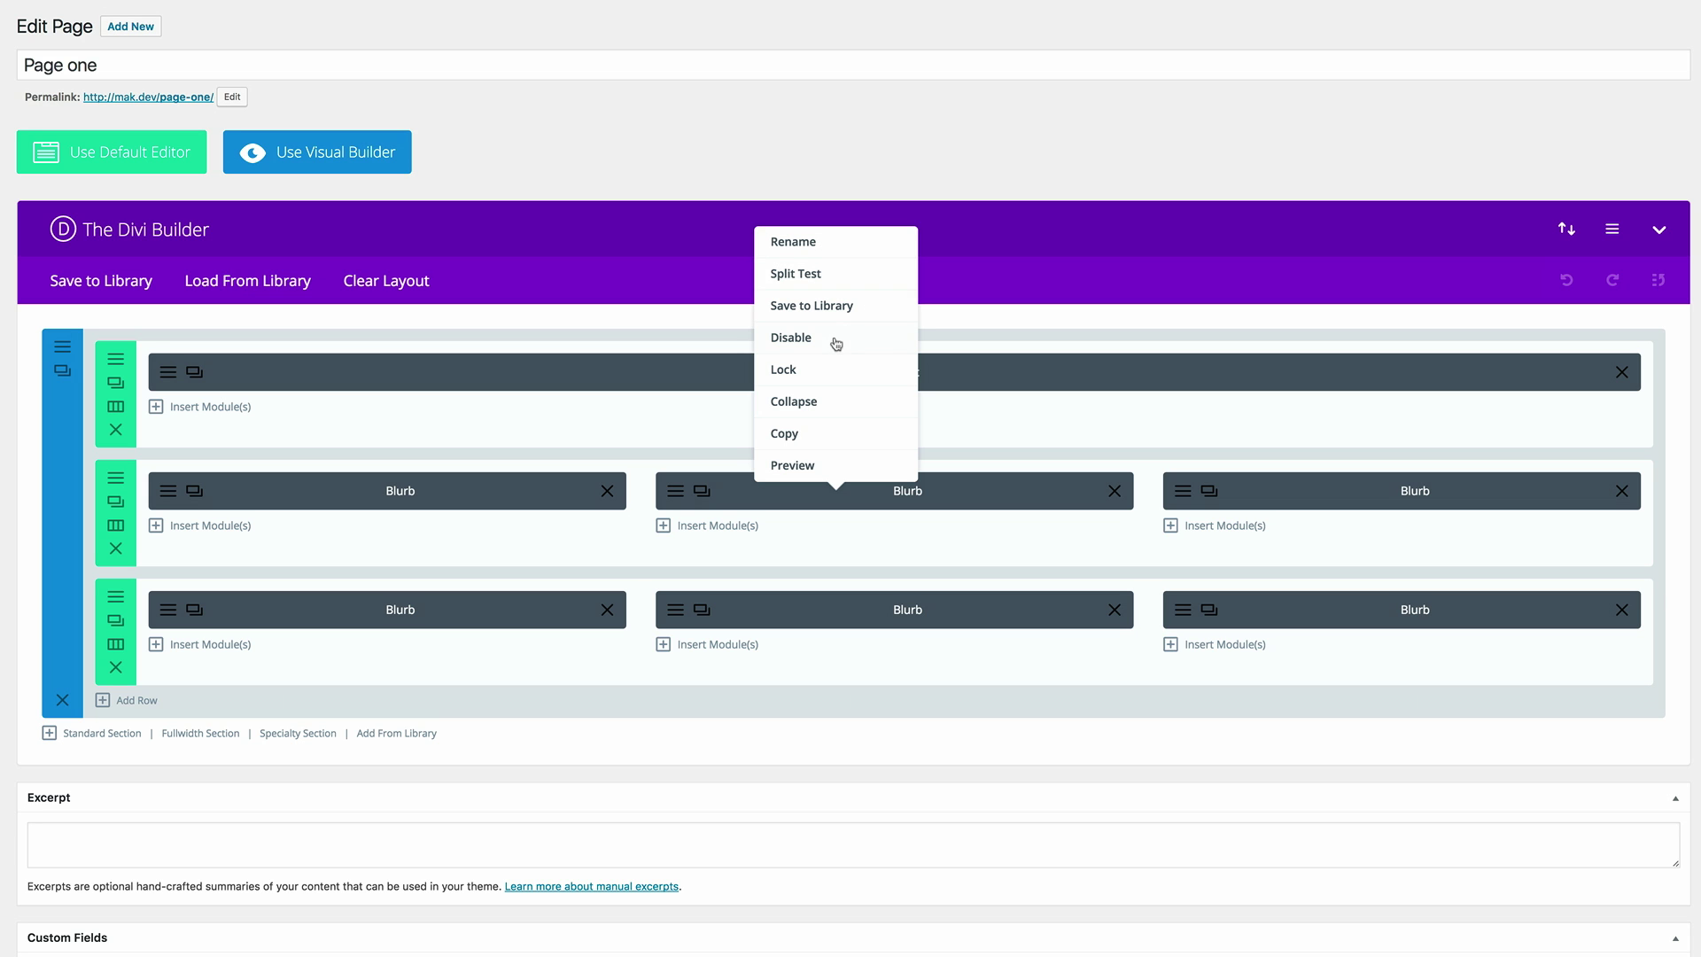
pyautogui.rightClick(64, 437)
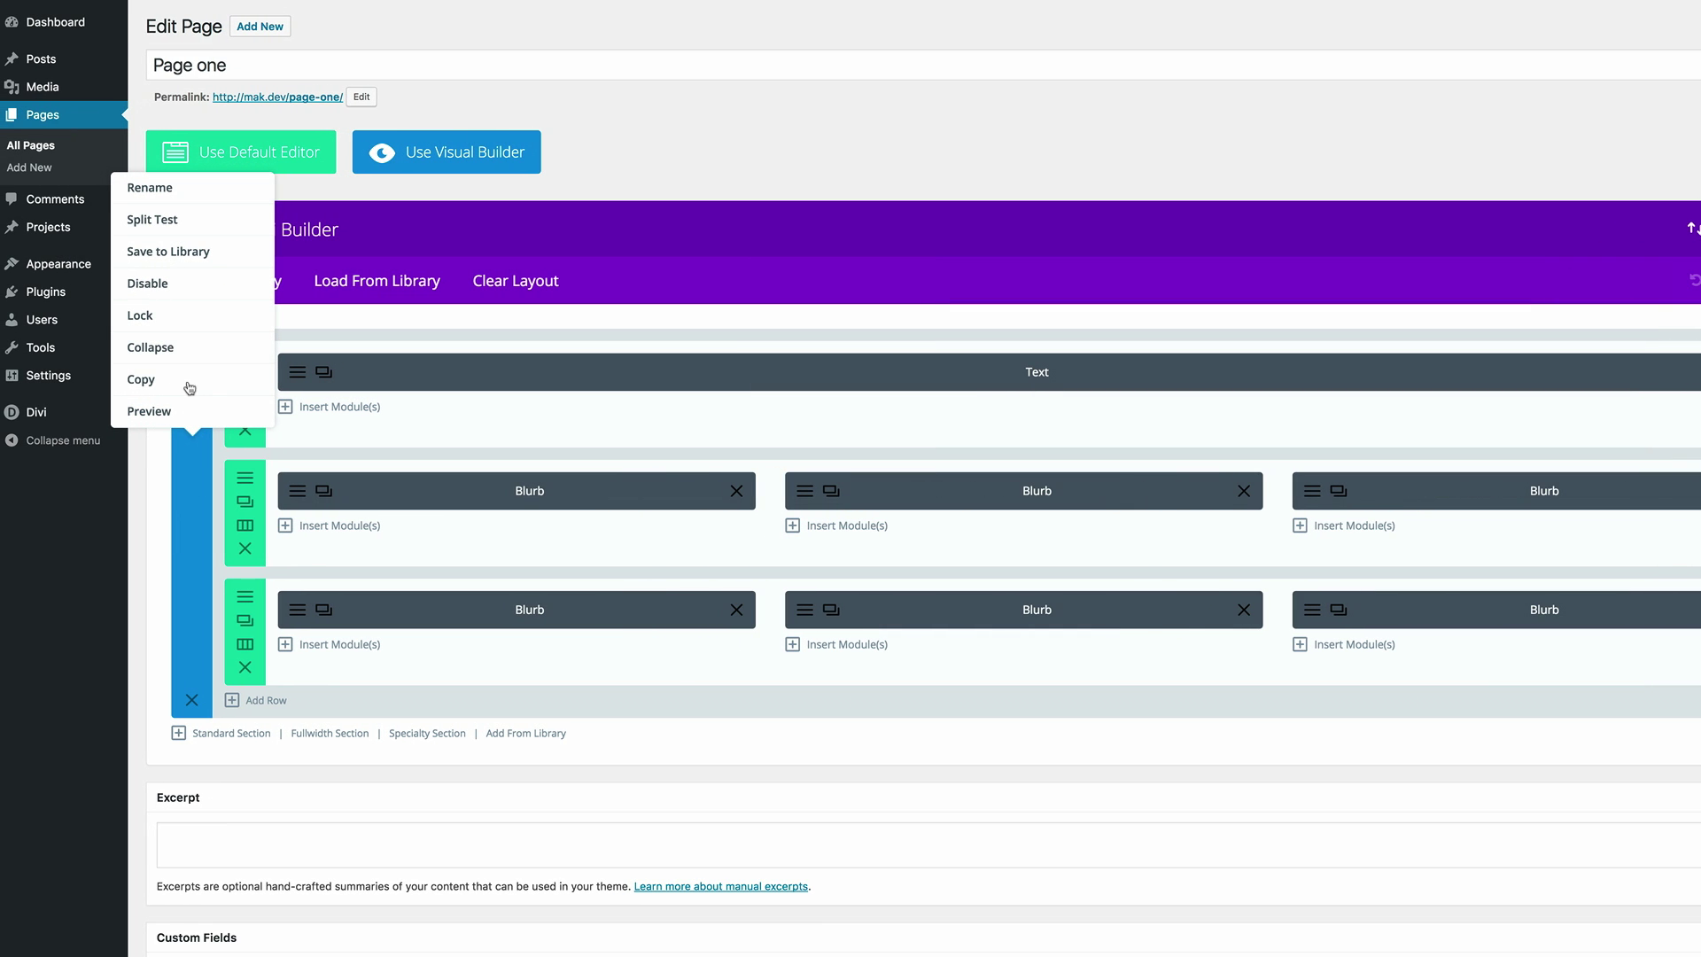
pyautogui.click(396, 335)
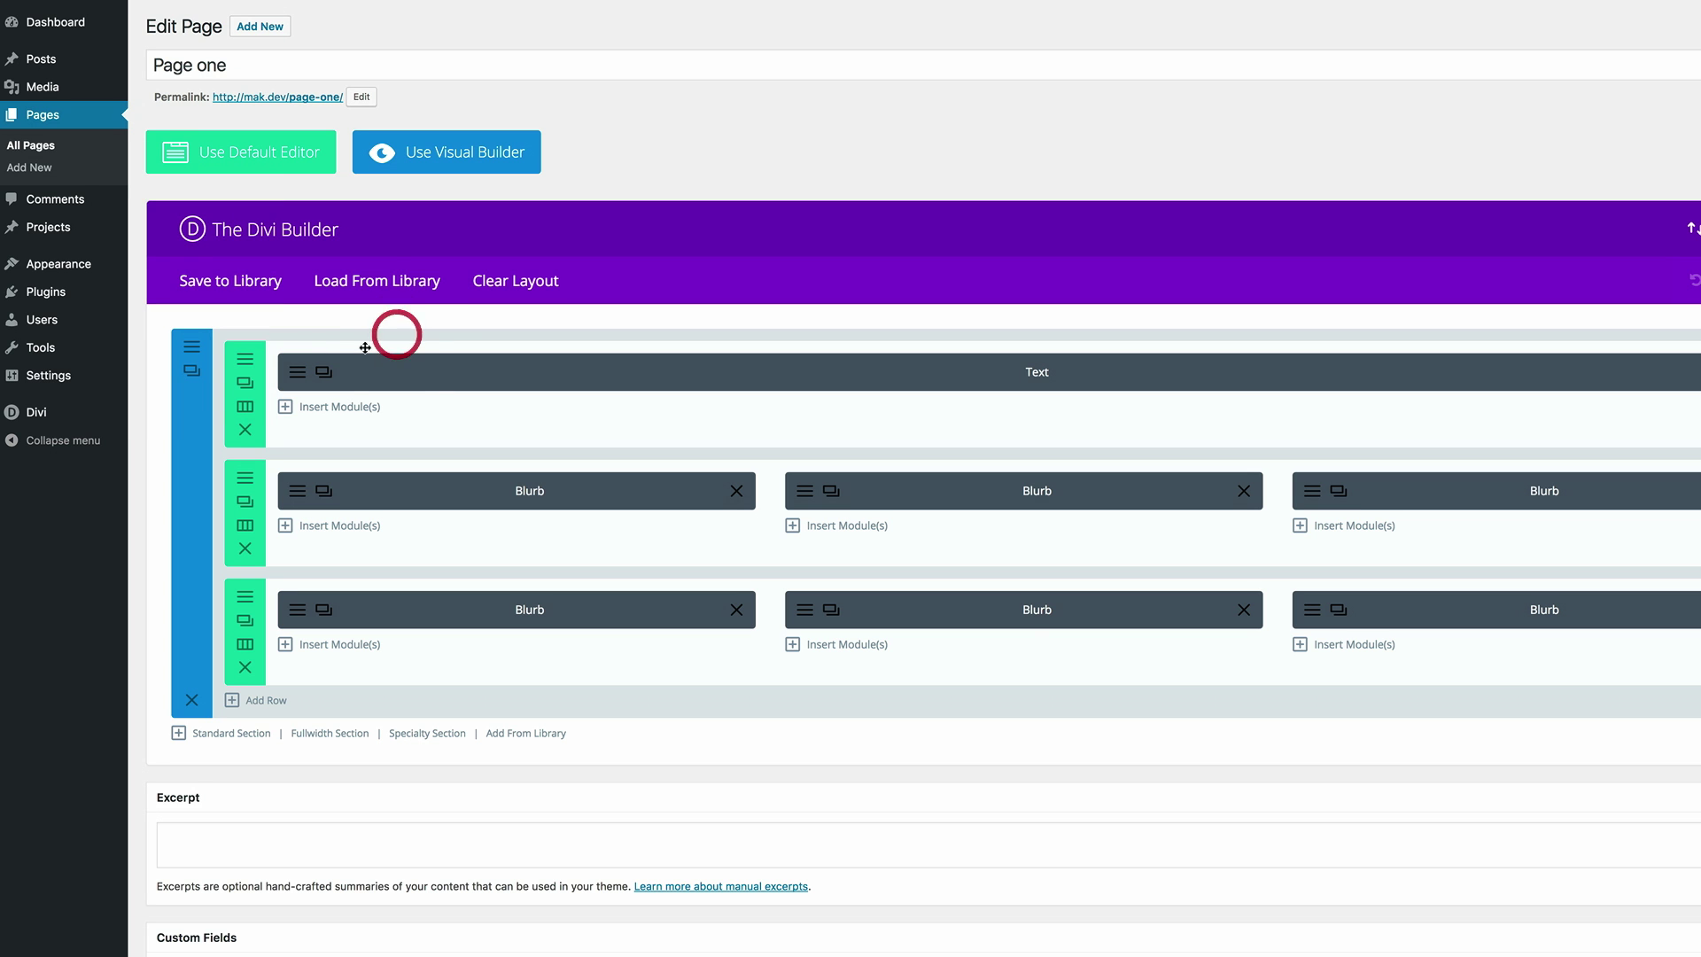
pyautogui.rightClick(253, 397)
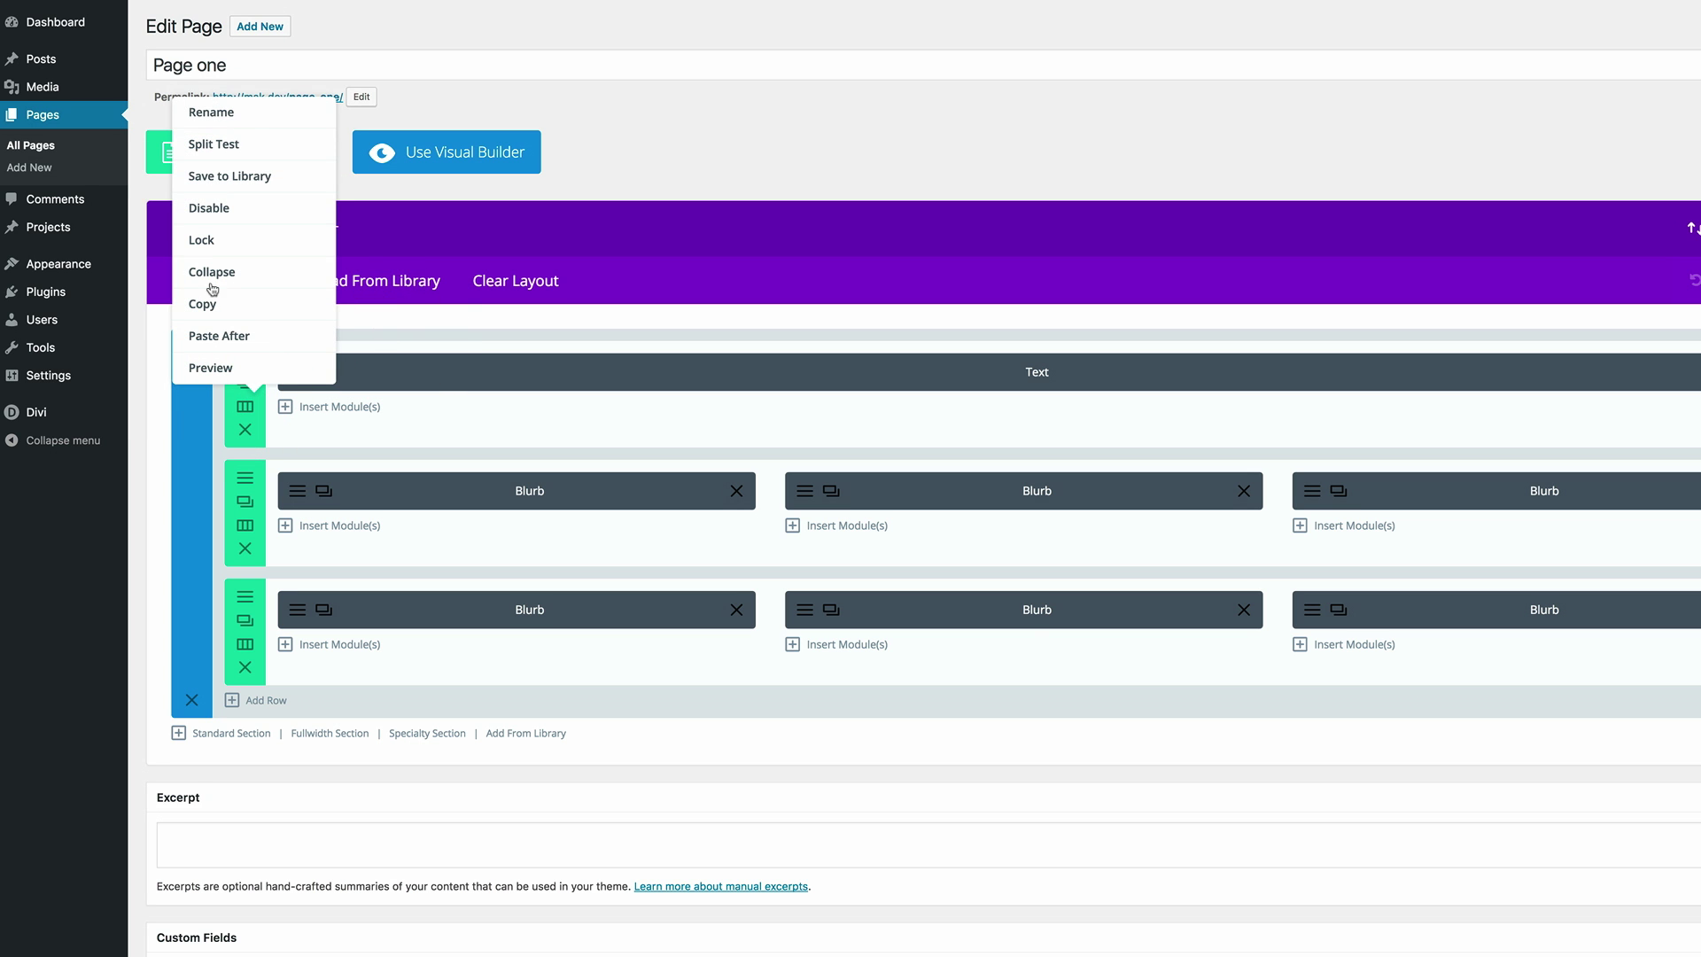
pyautogui.click(615, 332)
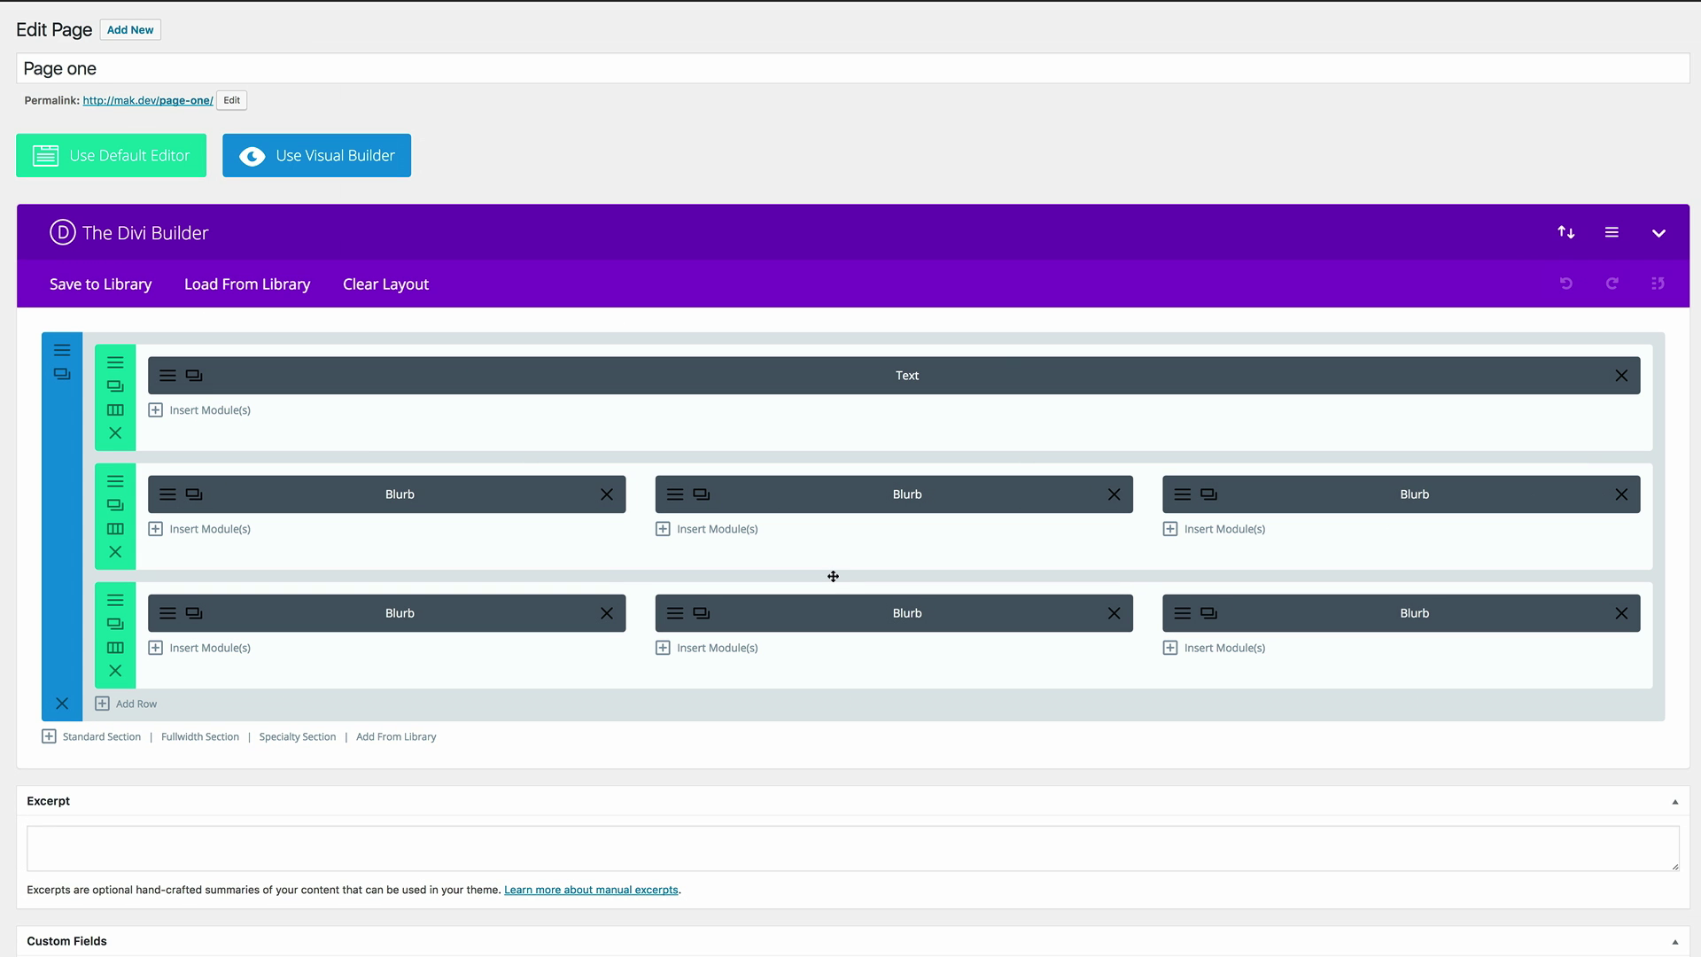
# Lock the middle Blurb and duplicate the whole section below itself.
pyautogui.rightClick(904, 495)
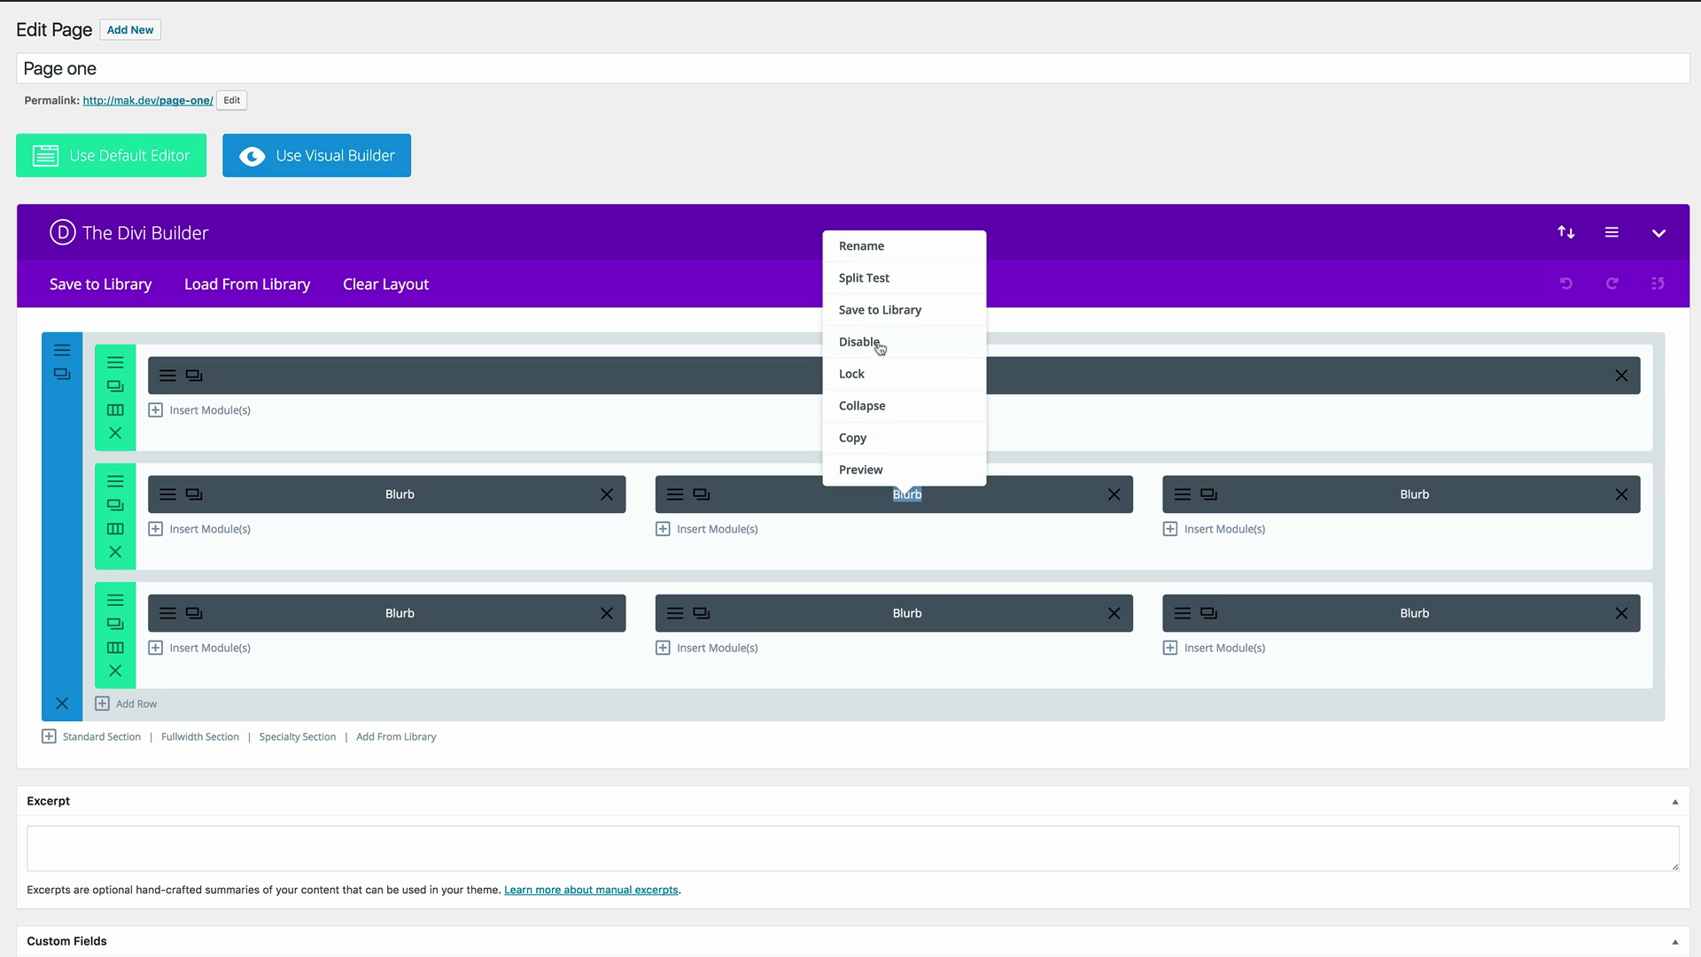
pyautogui.click(853, 373)
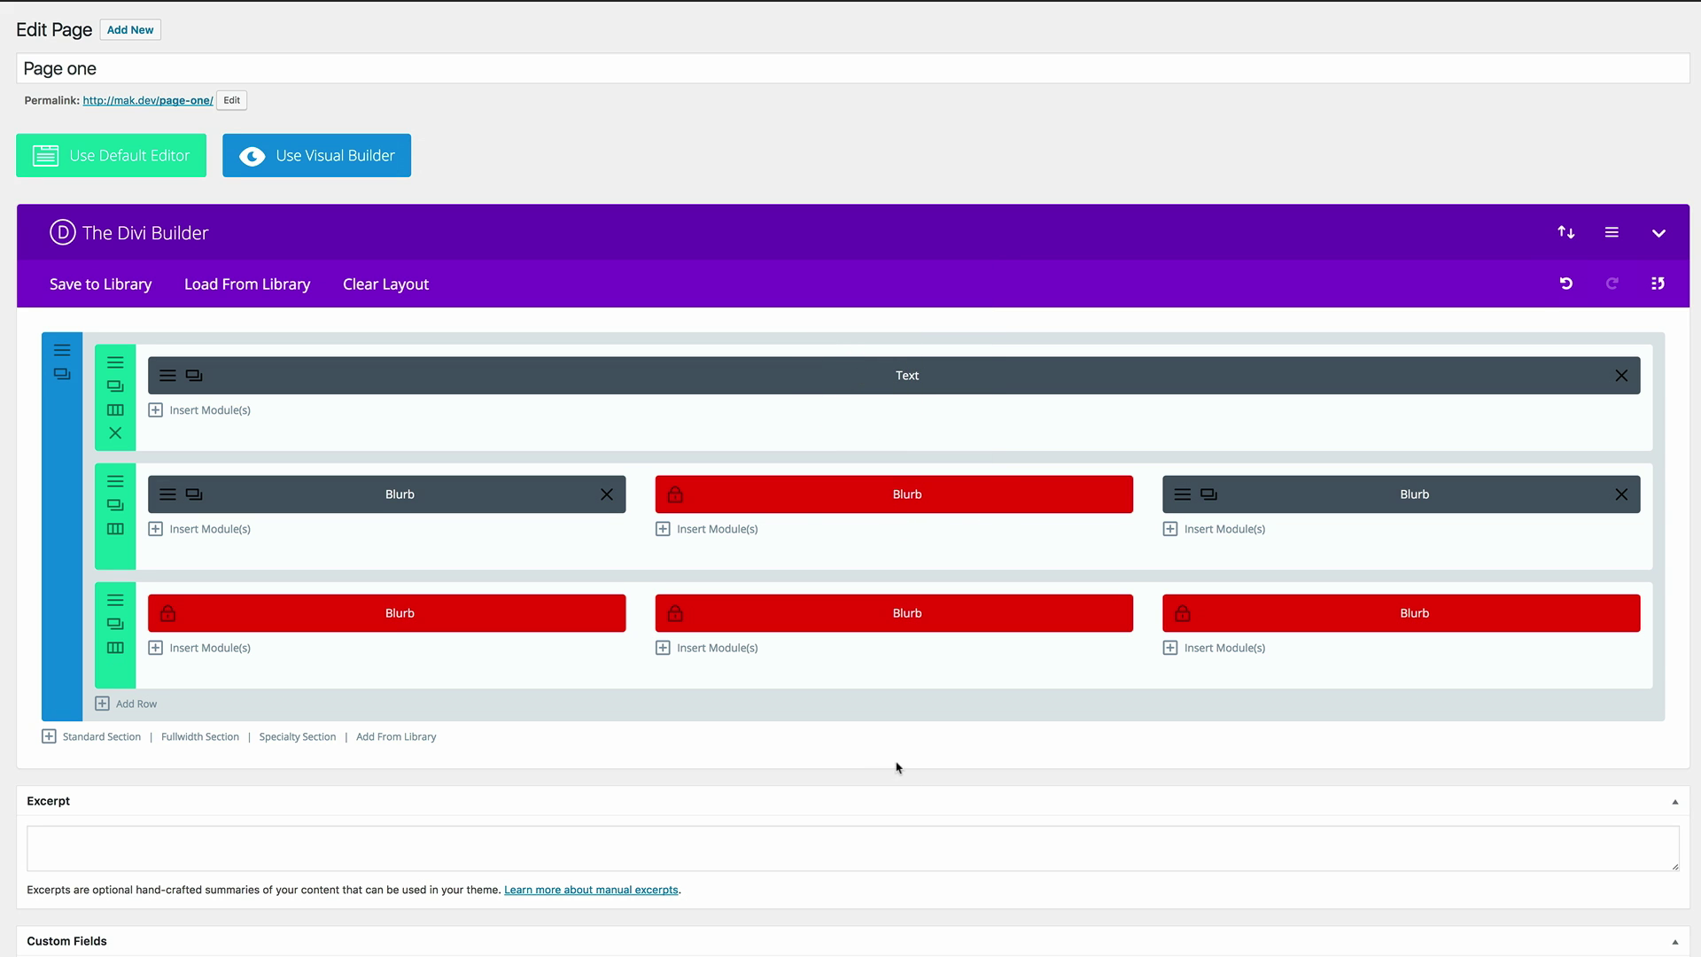
pyautogui.rightClick(41, 436)
pyautogui.click(63, 376)
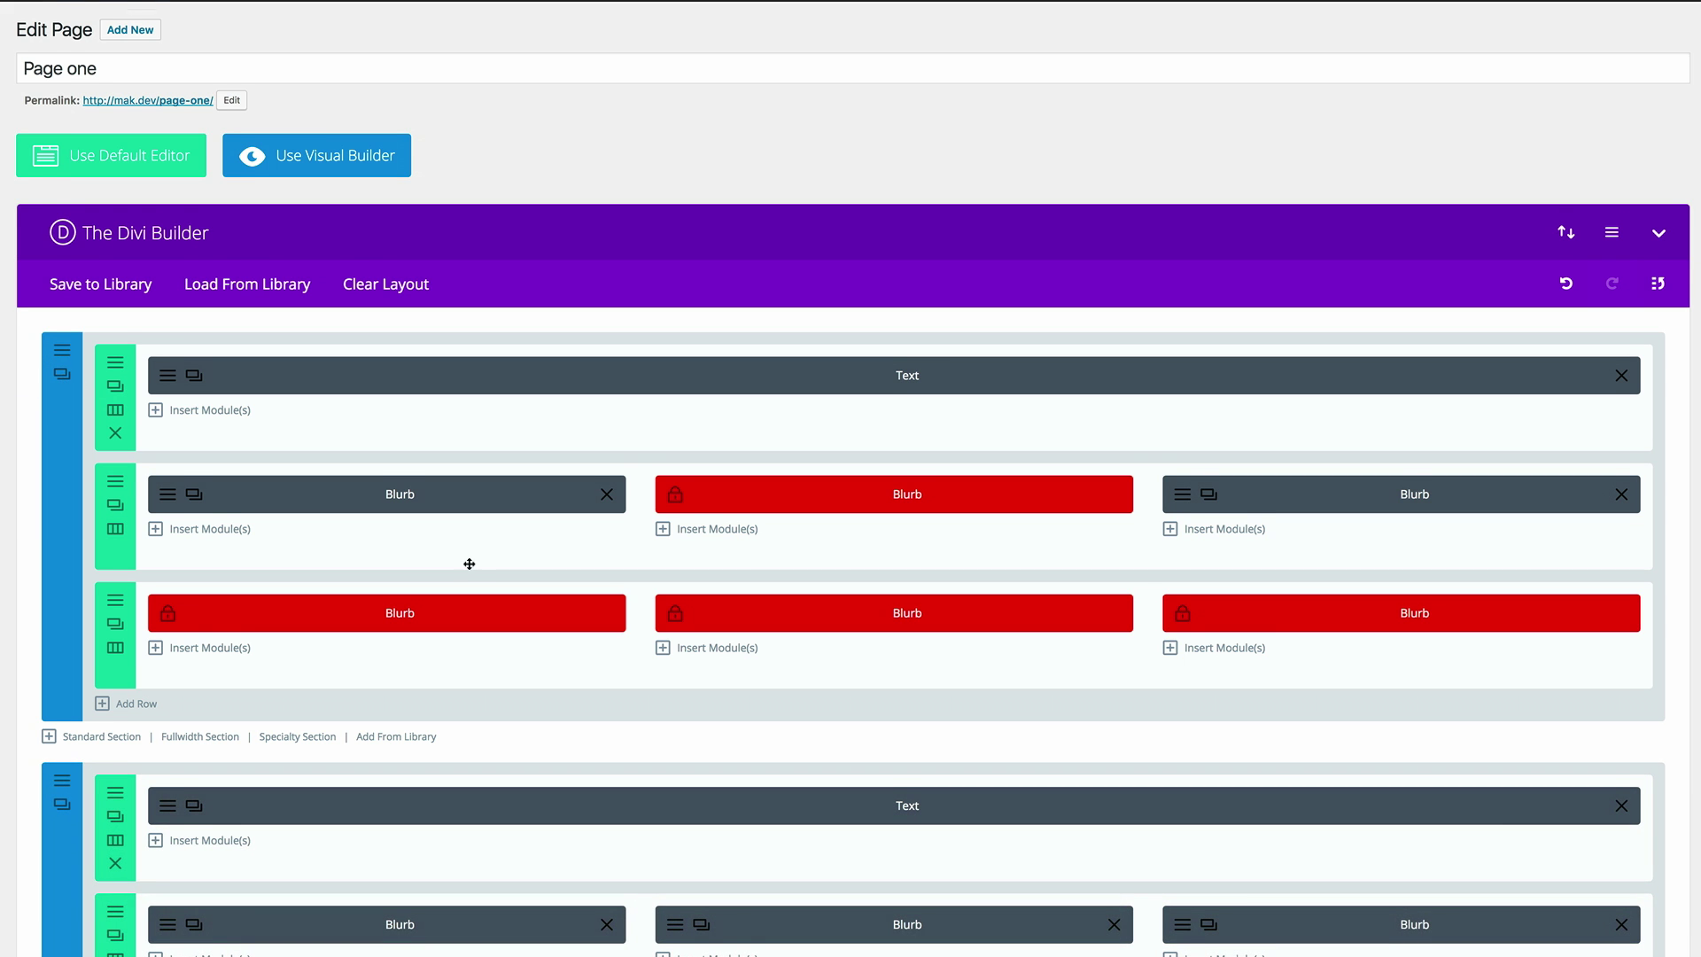
# Duplicate the second section so Page one holds three sections, then return to the top.
pyautogui.scroll(-3, 469, 564)
pyautogui.scroll(-1, 469, 564)
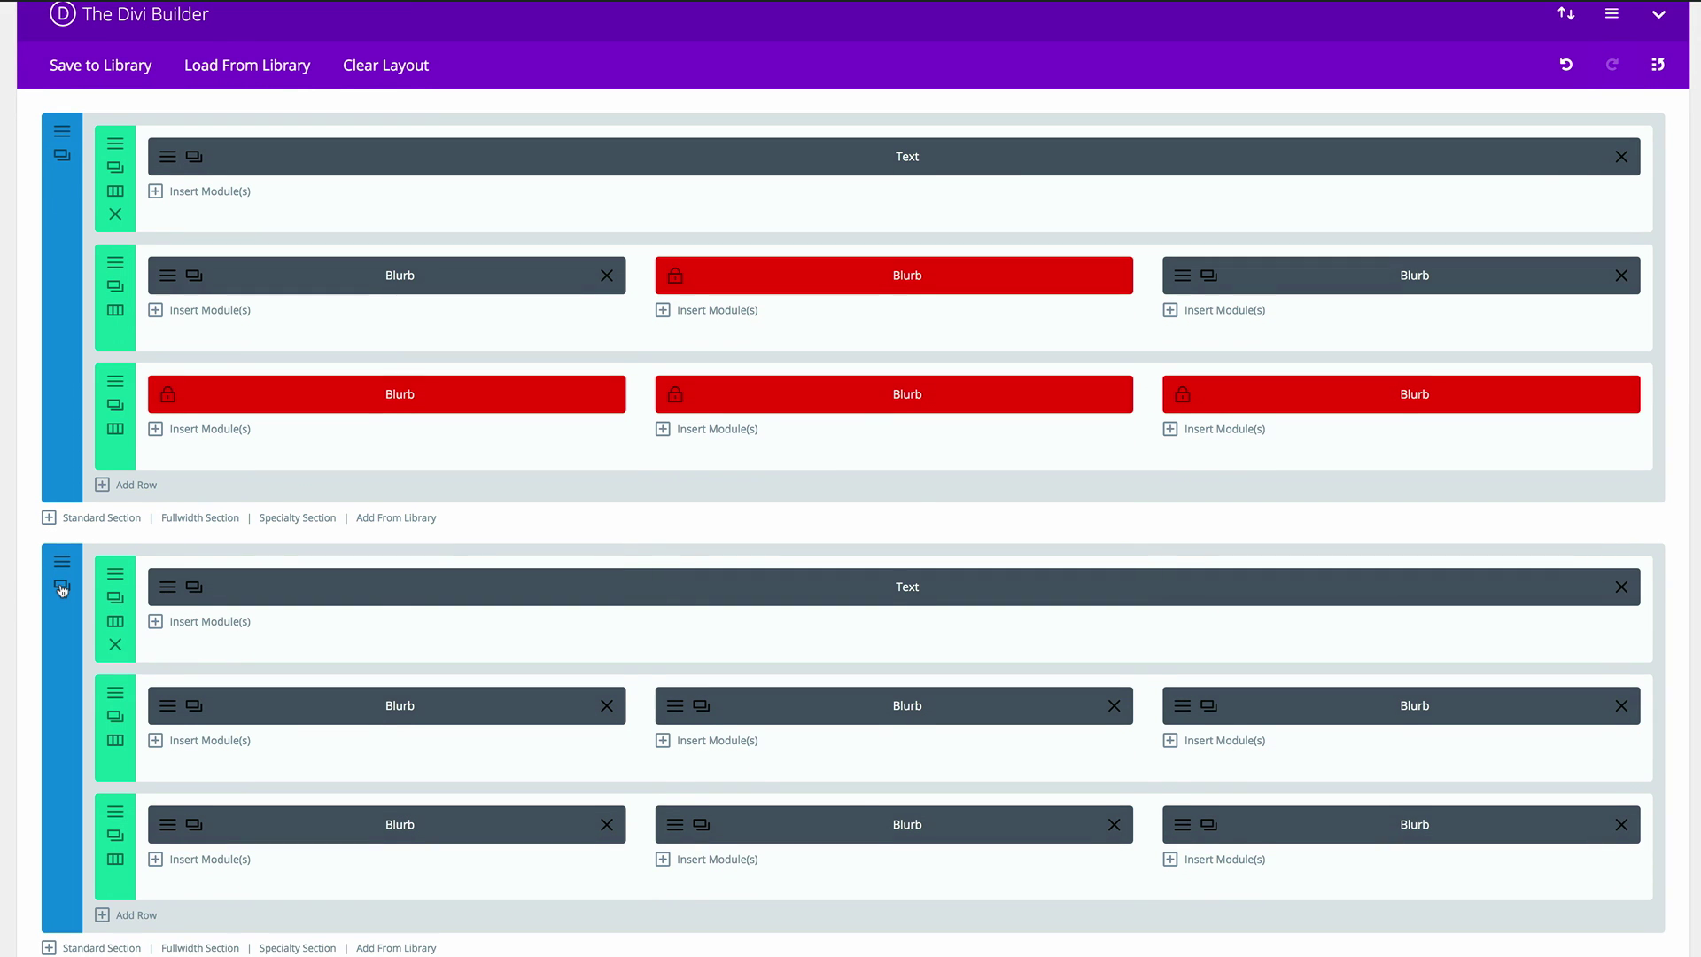
pyautogui.scroll(-1, 62, 576)
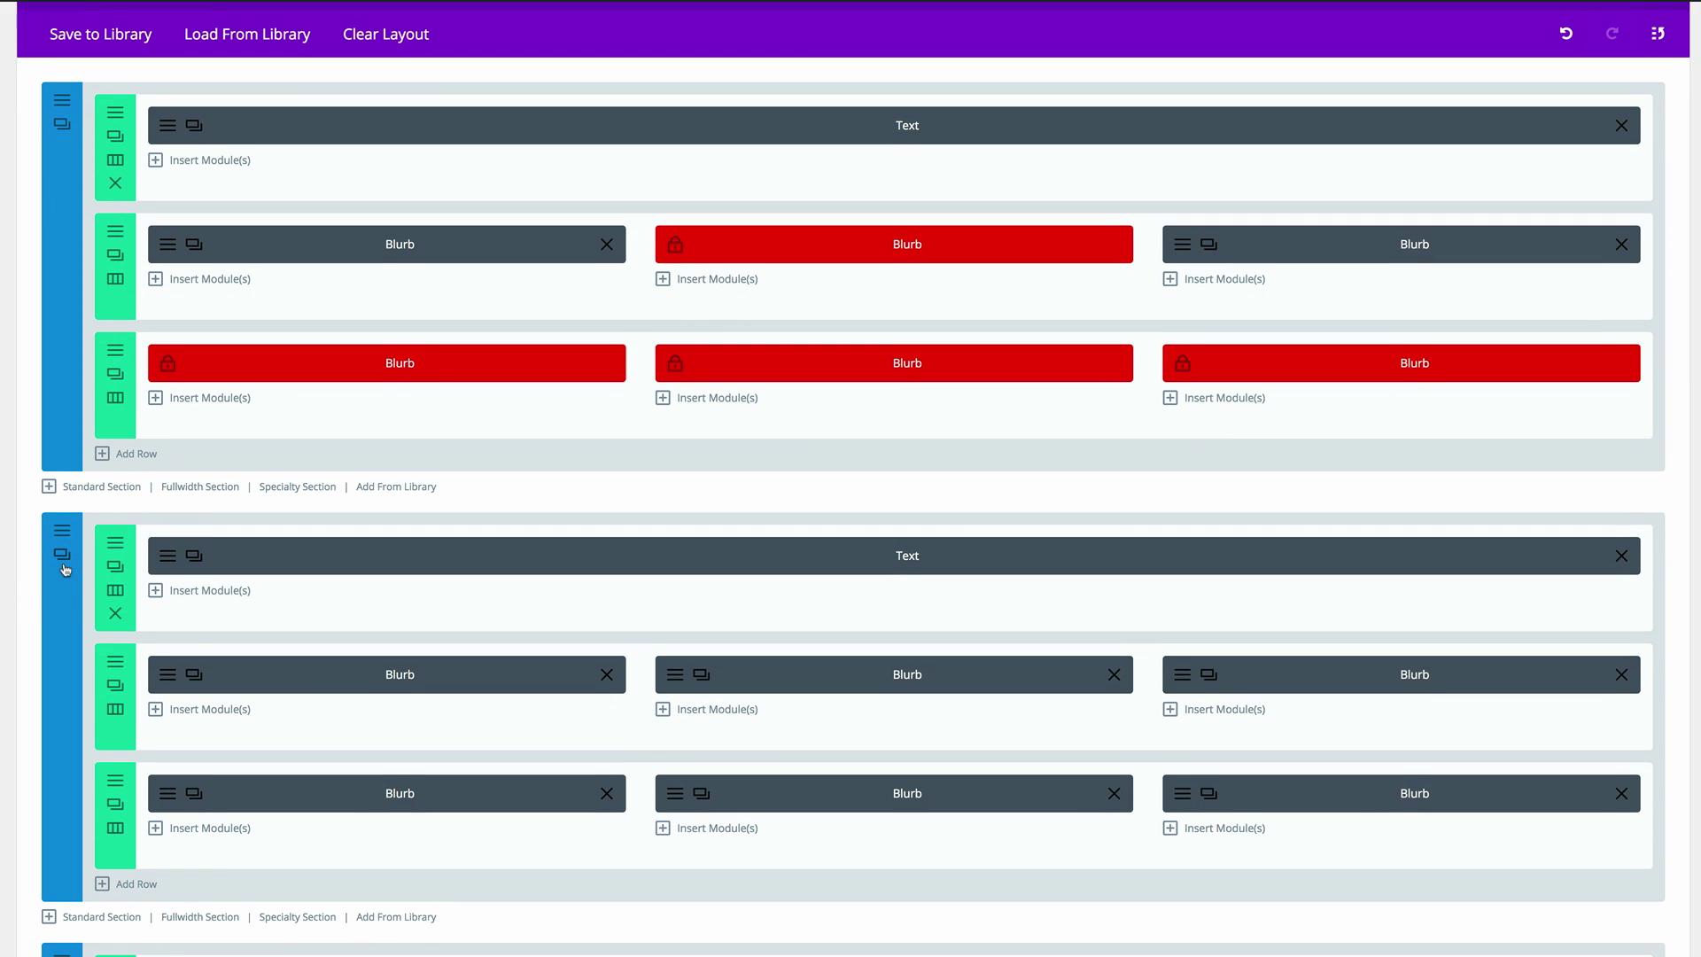
pyautogui.click(63, 561)
pyautogui.scroll(-5, 406, 691)
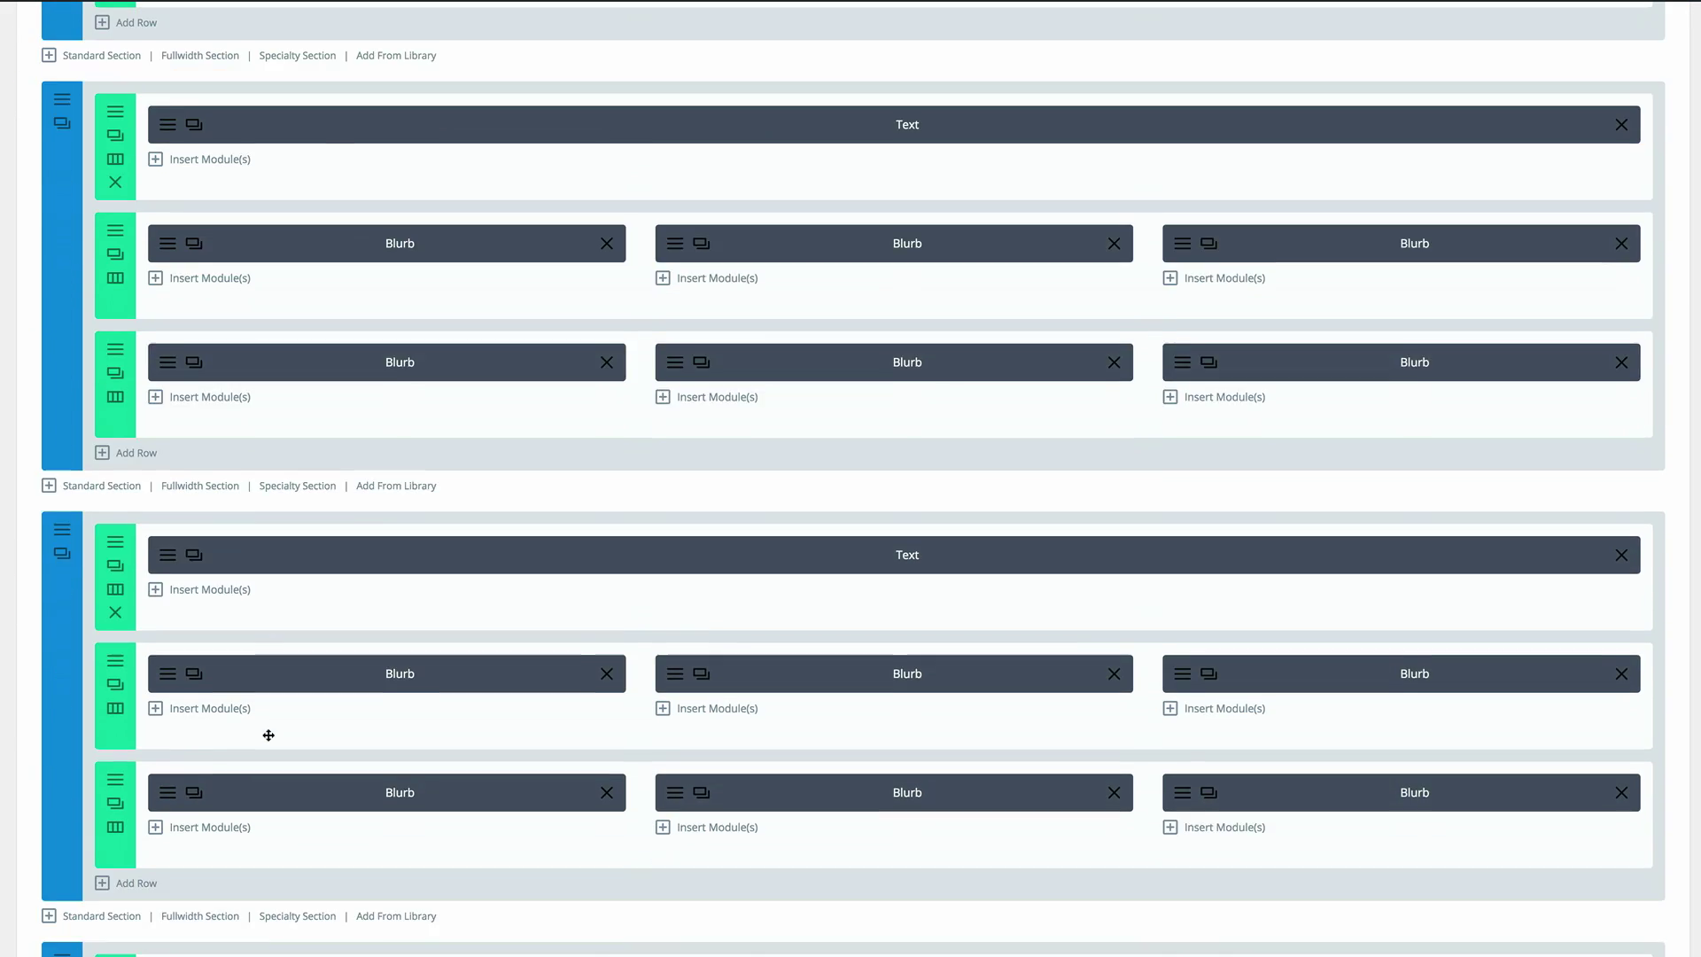
pyautogui.scroll(8, 266, 733)
pyautogui.scroll(-8, 836, 824)
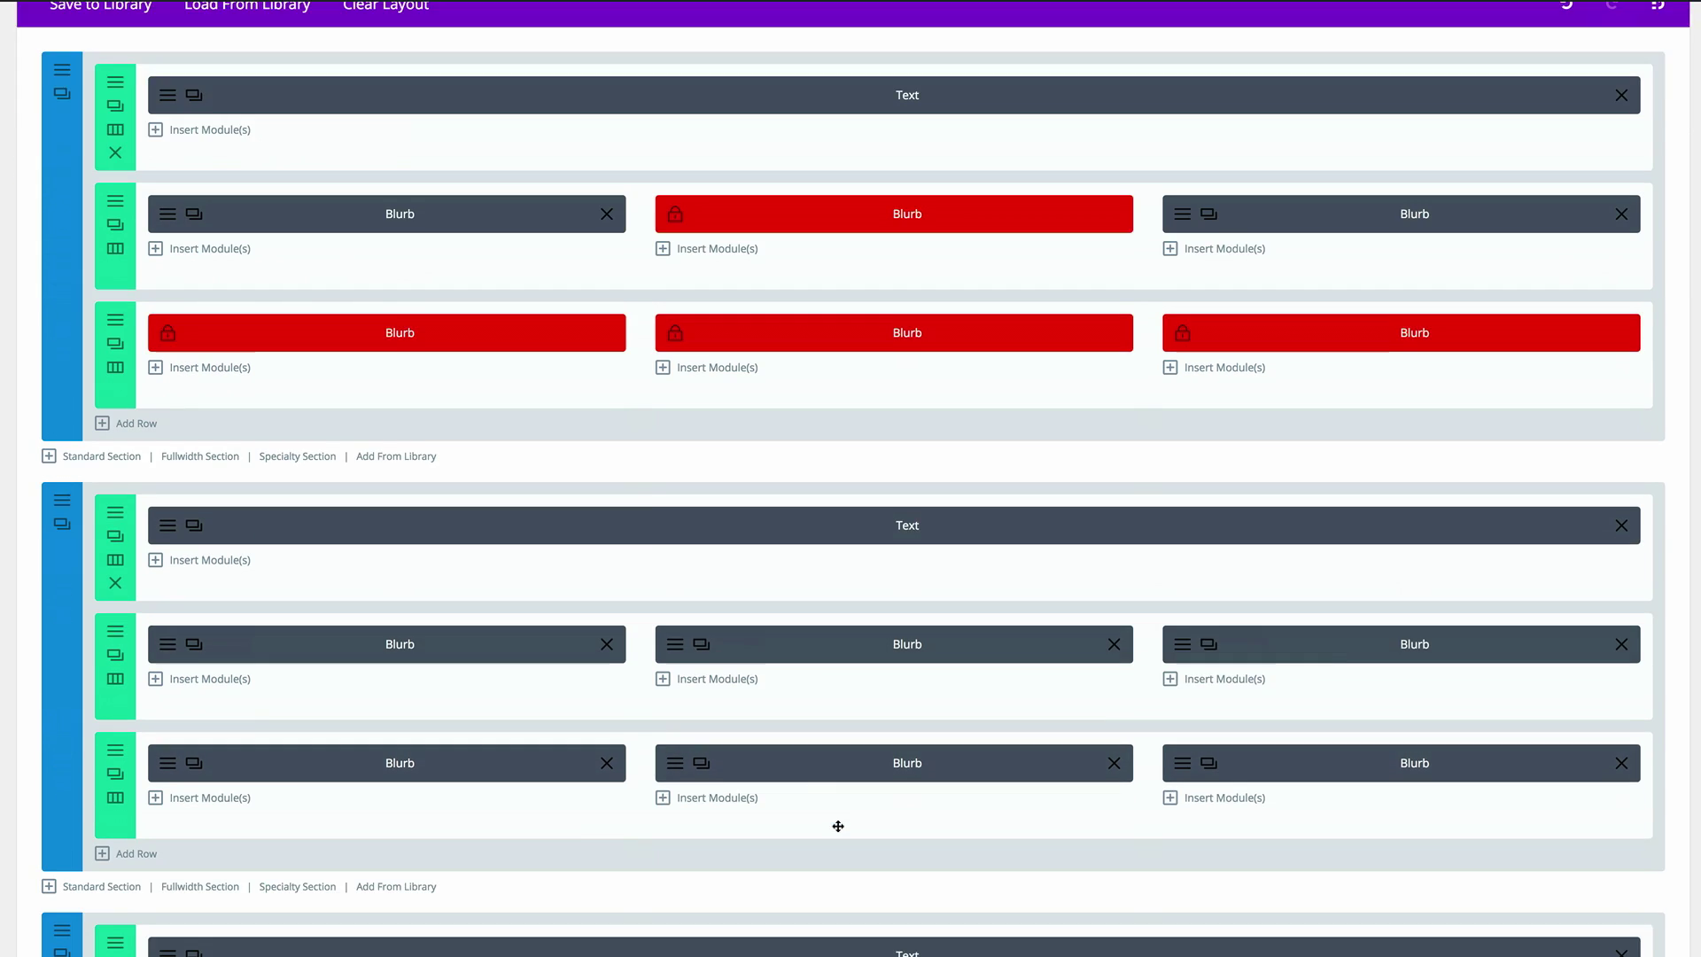
pyautogui.scroll(-3, 838, 826)
pyautogui.scroll(5, 838, 824)
pyautogui.scroll(-1, 839, 819)
pyautogui.scroll(6, 838, 819)
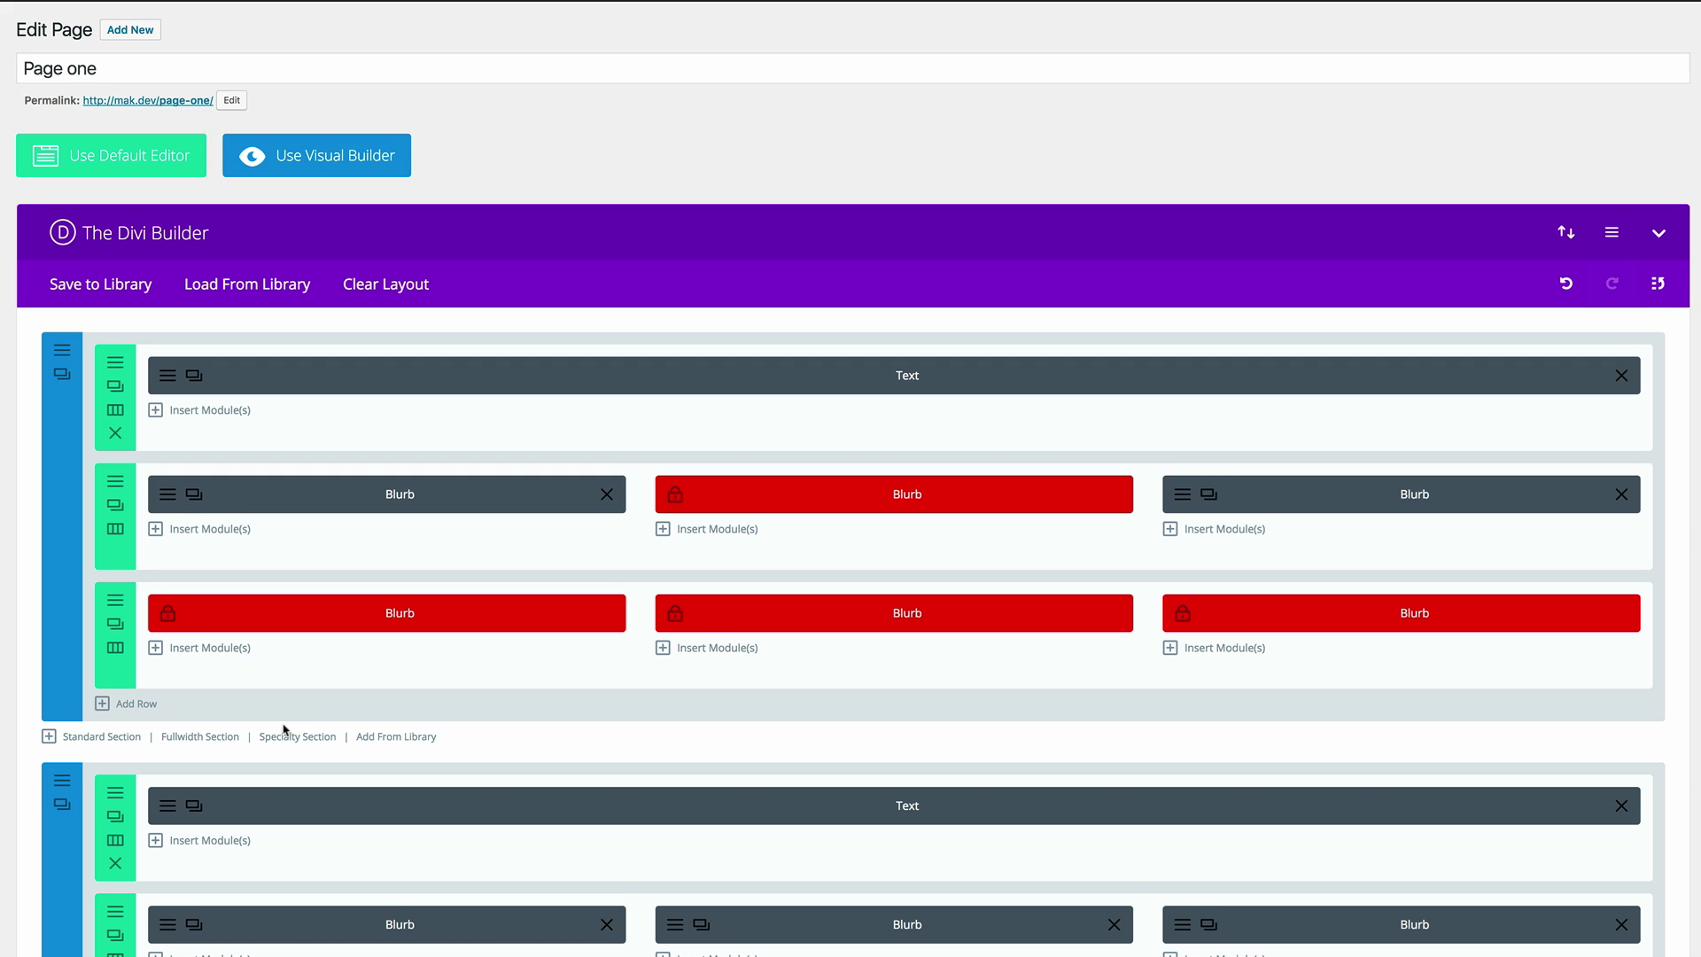
# Collapse the top section into one bar and rename it 'Hero Section'.
pyautogui.rightClick(56, 507)
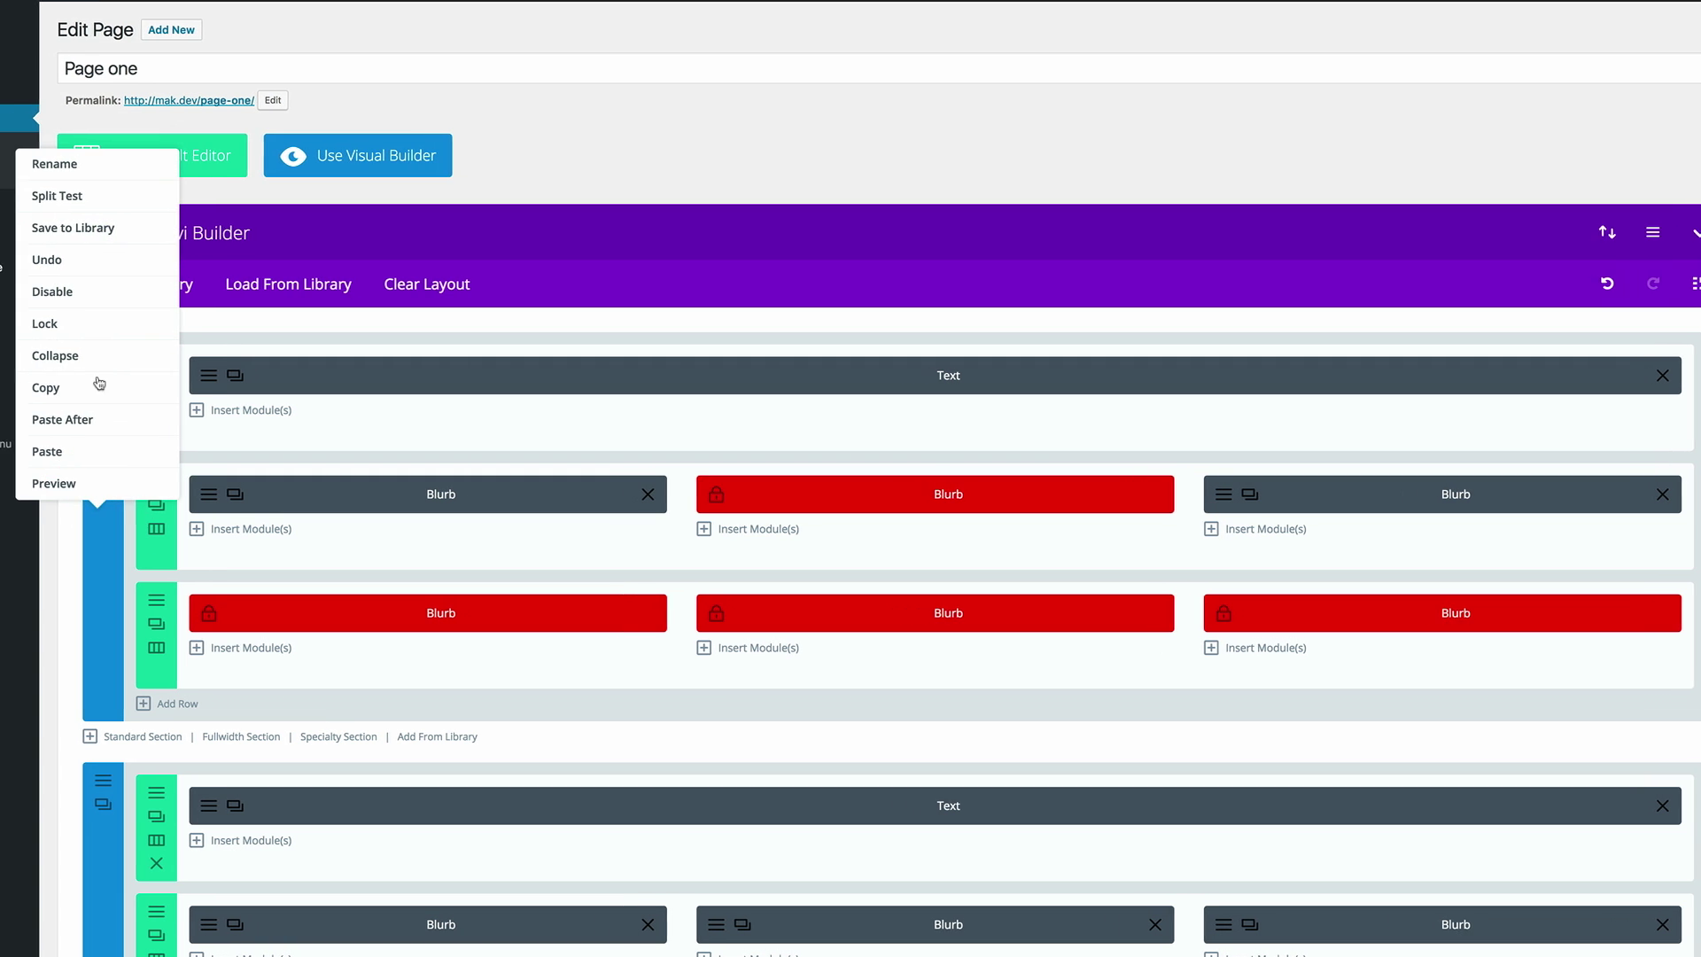
pyautogui.click(34, 355)
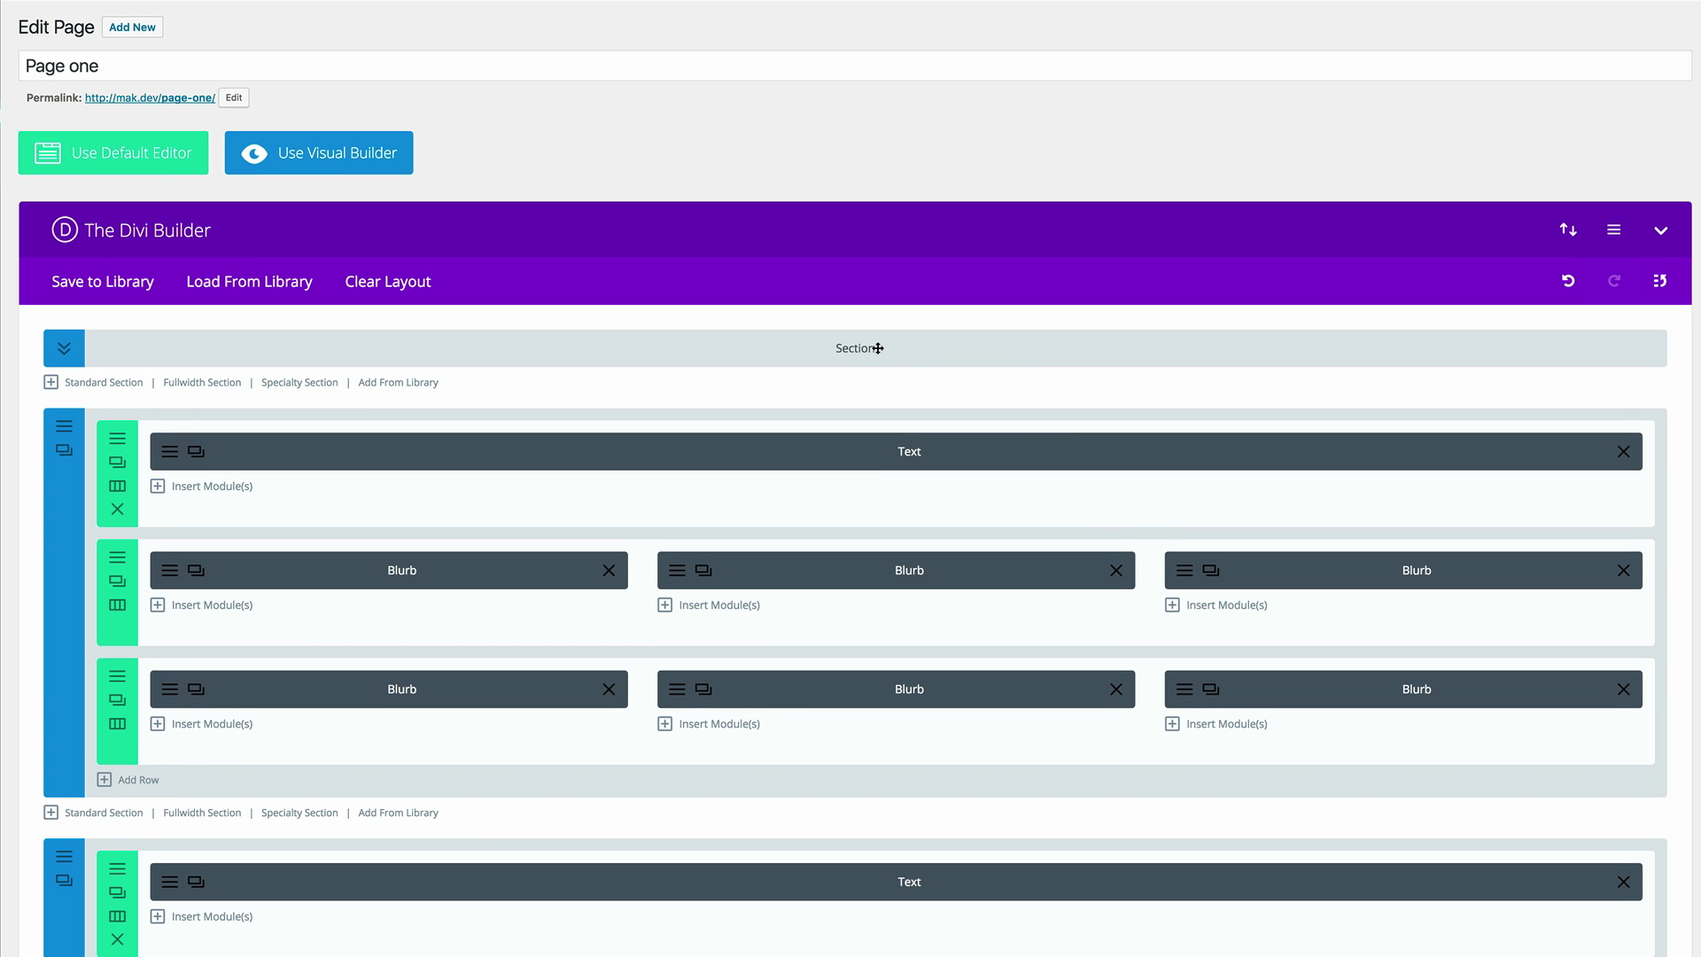
pyautogui.rightClick(877, 348)
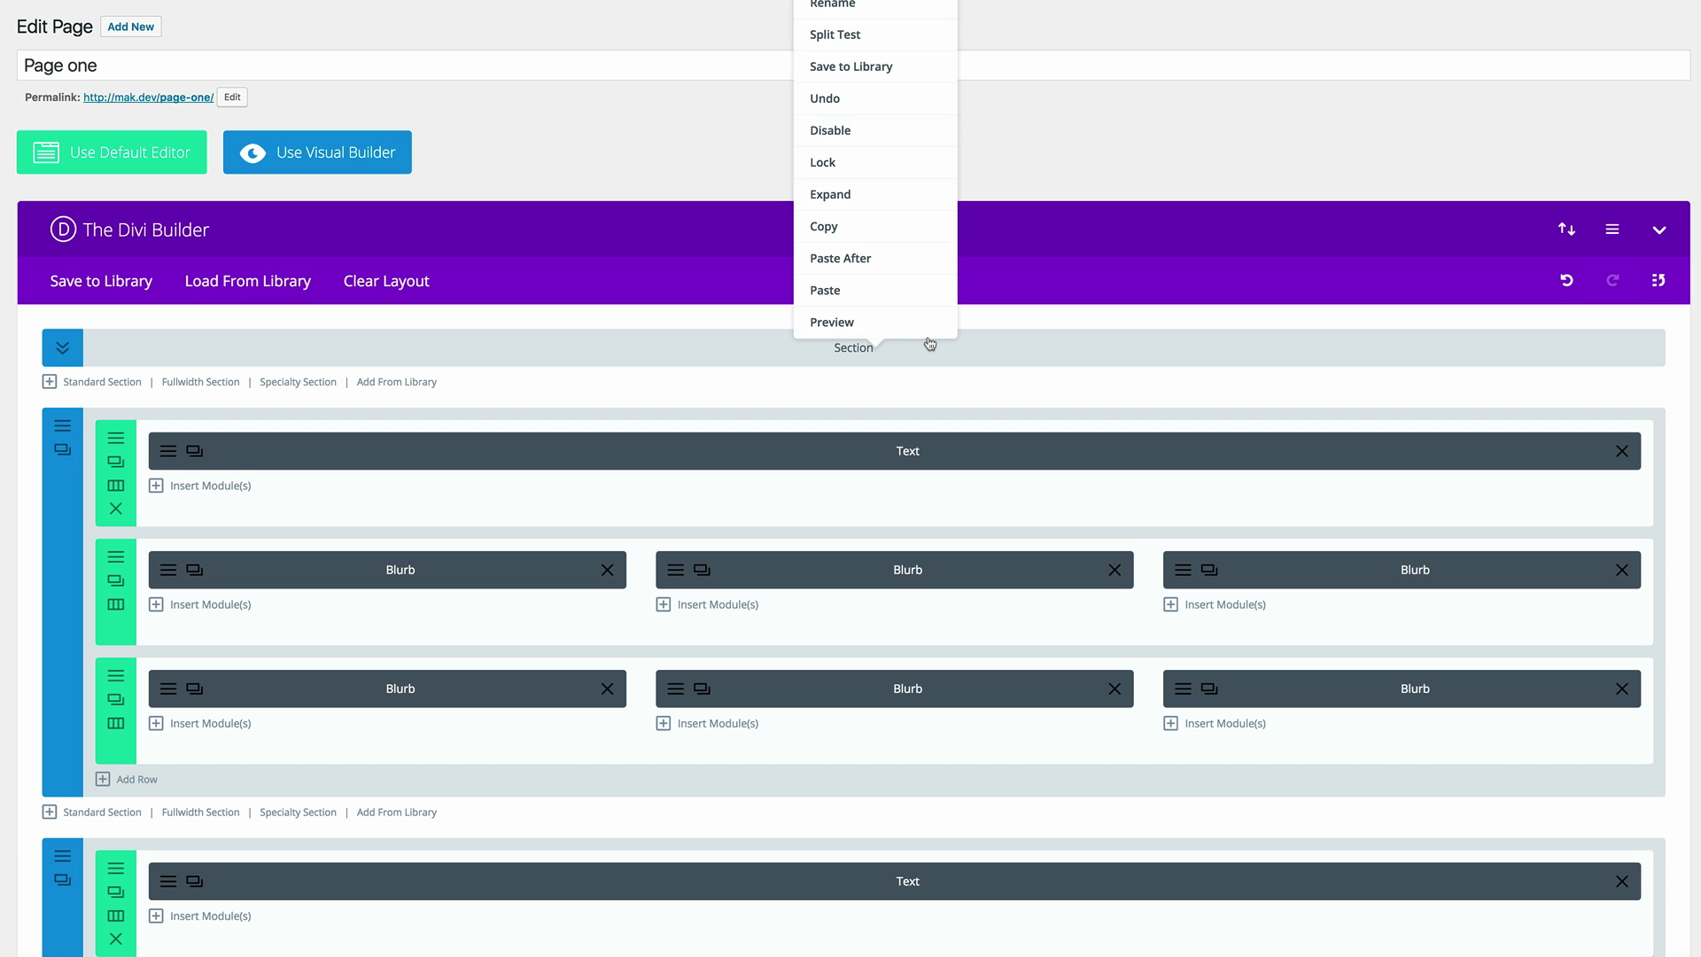
pyautogui.click(837, 6)
pyautogui.doubleClick(885, 495)
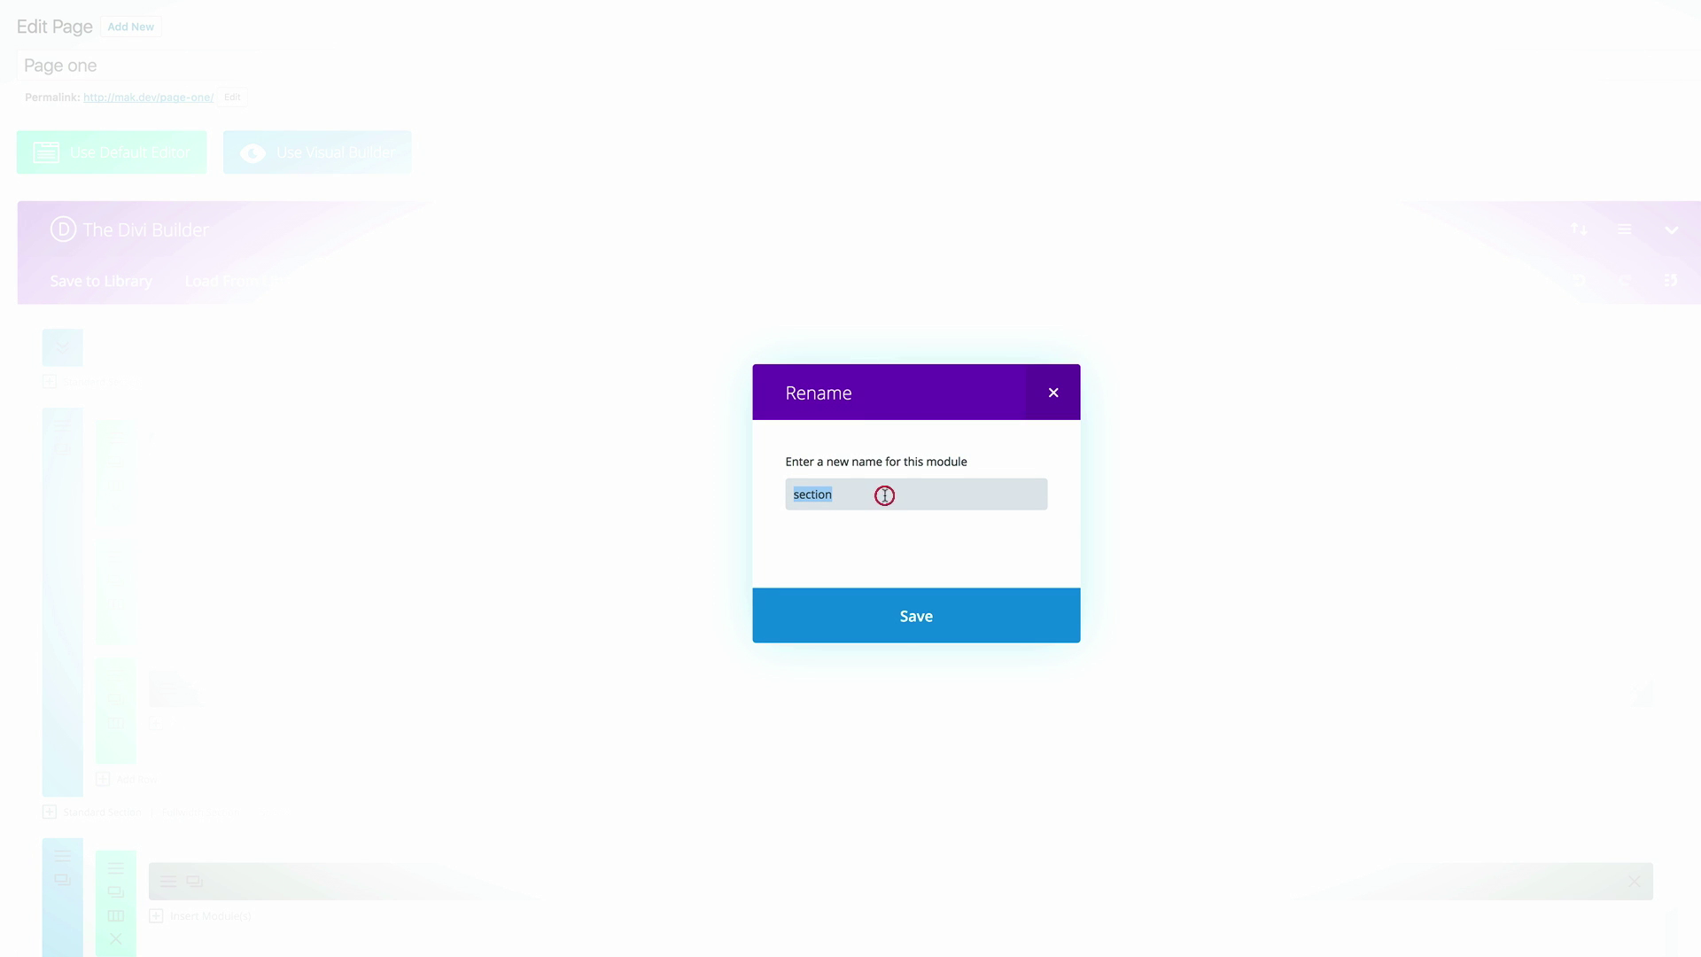
pyautogui.write('Hero Section')
pyautogui.click(916, 615)
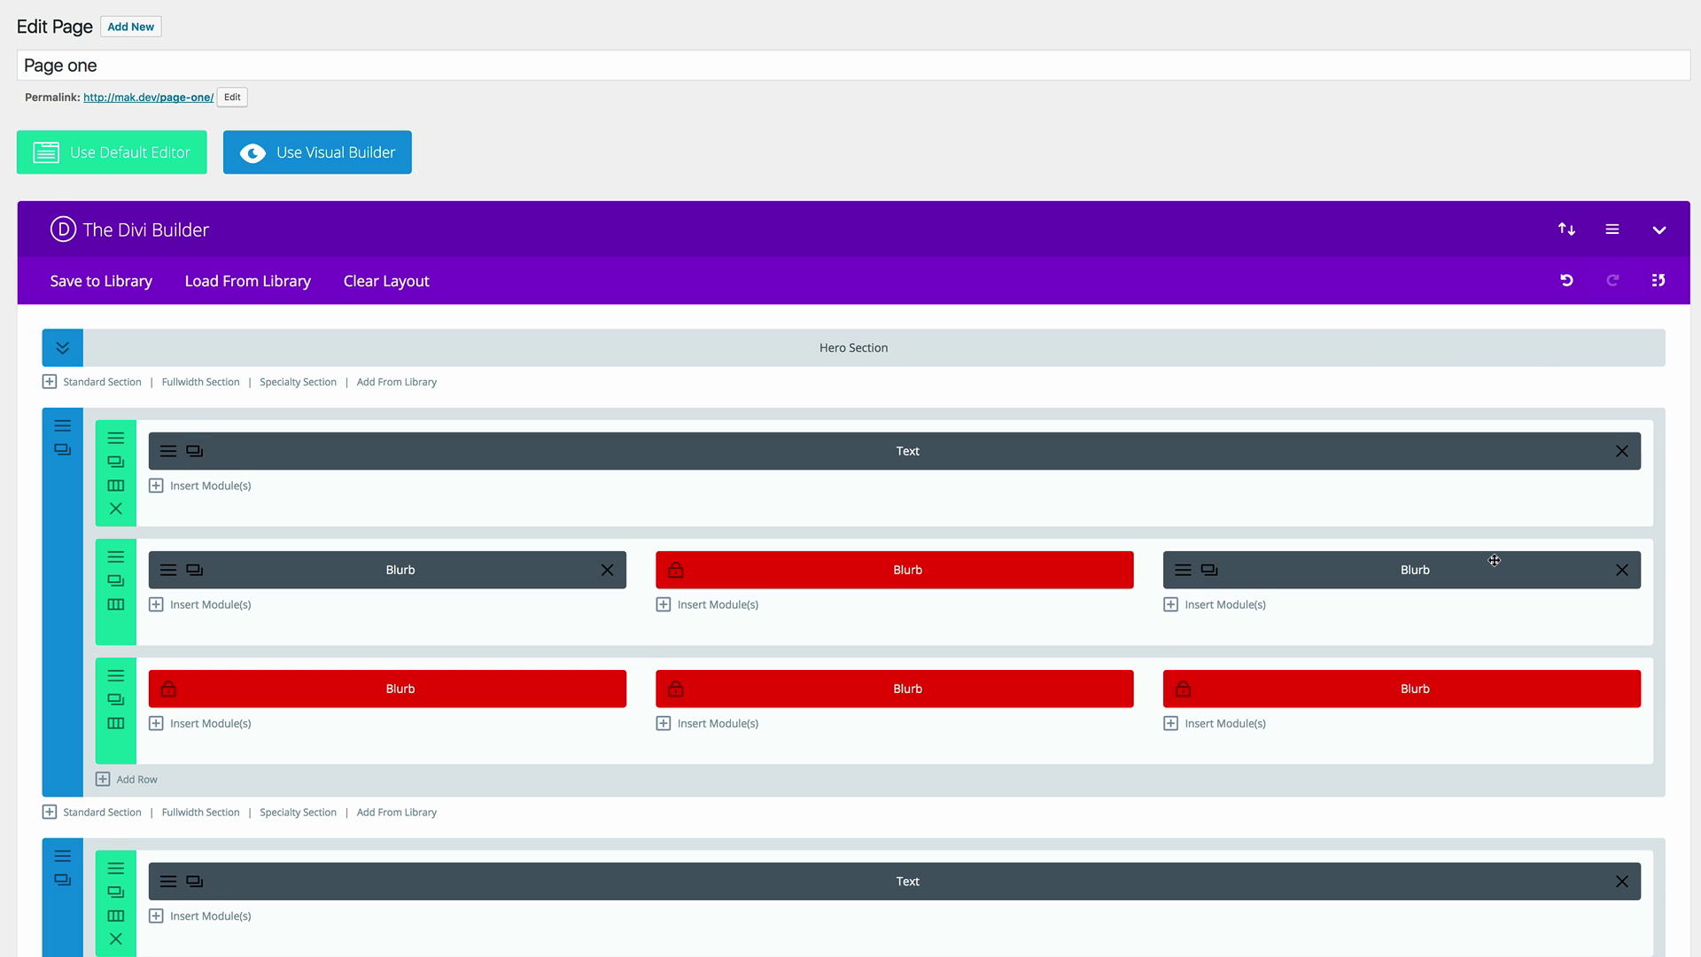
pyautogui.scroll(-8, 1493, 560)
# Open the live mak.dev site from the admin bar's Visit Site in a new tab.
pyautogui.scroll(8, 1494, 560)
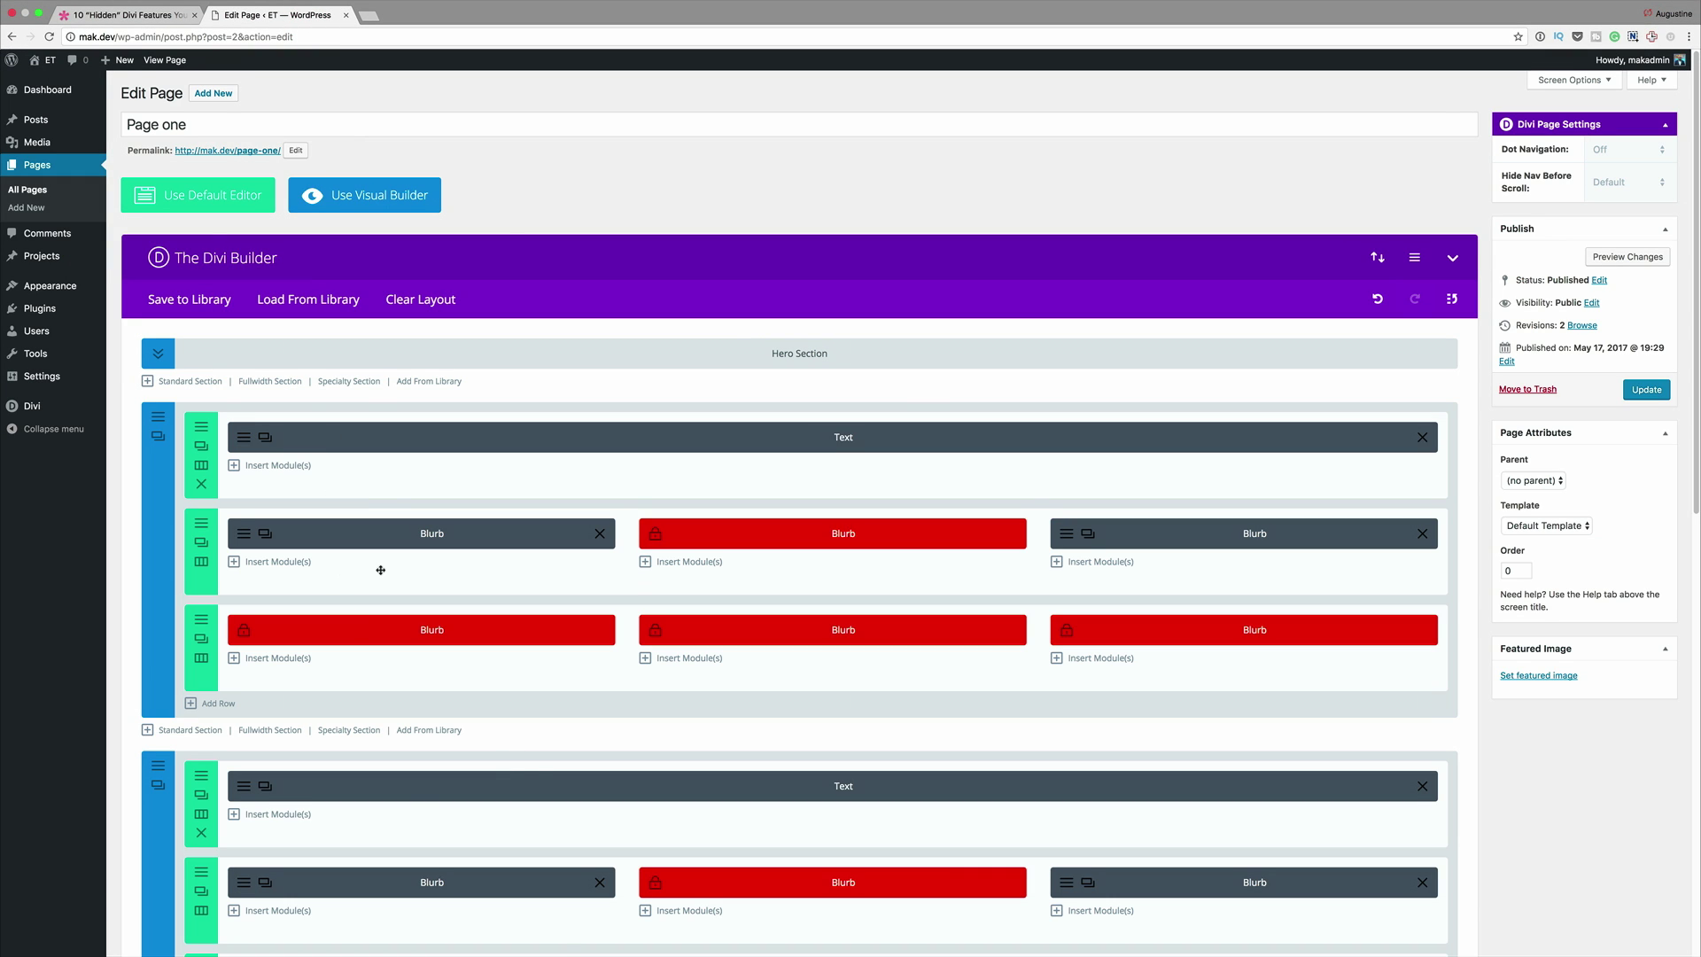
pyautogui.moveTo(68, 93)
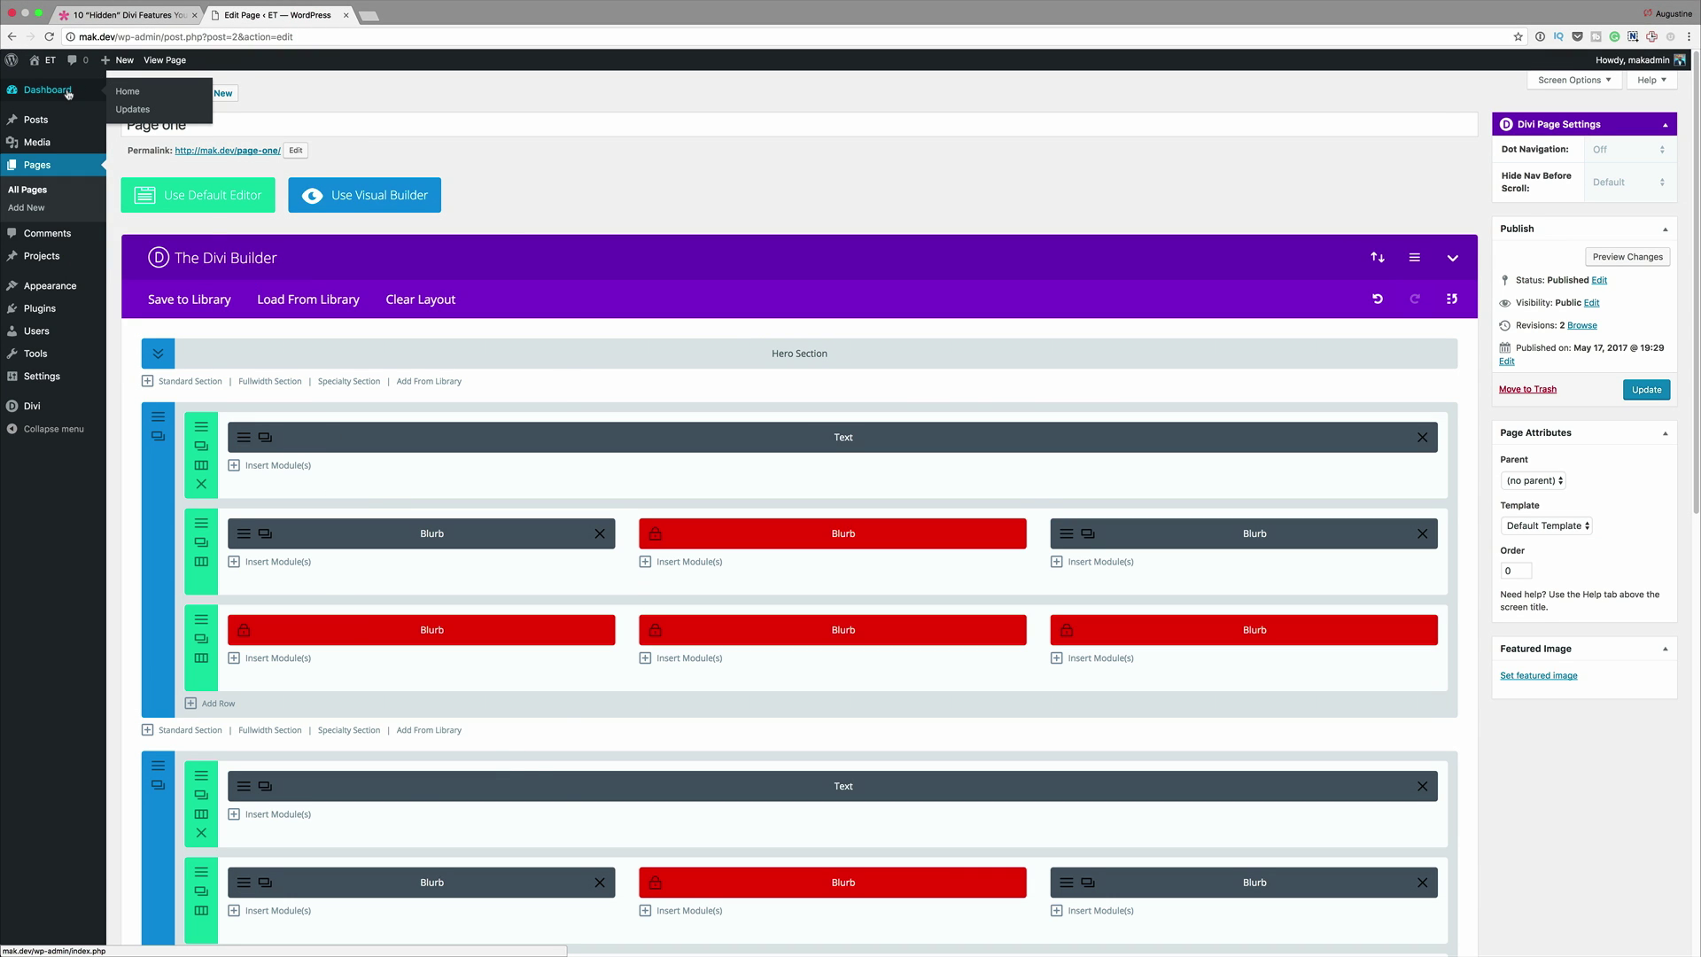
pyautogui.moveTo(129, 62)
pyautogui.moveTo(46, 62)
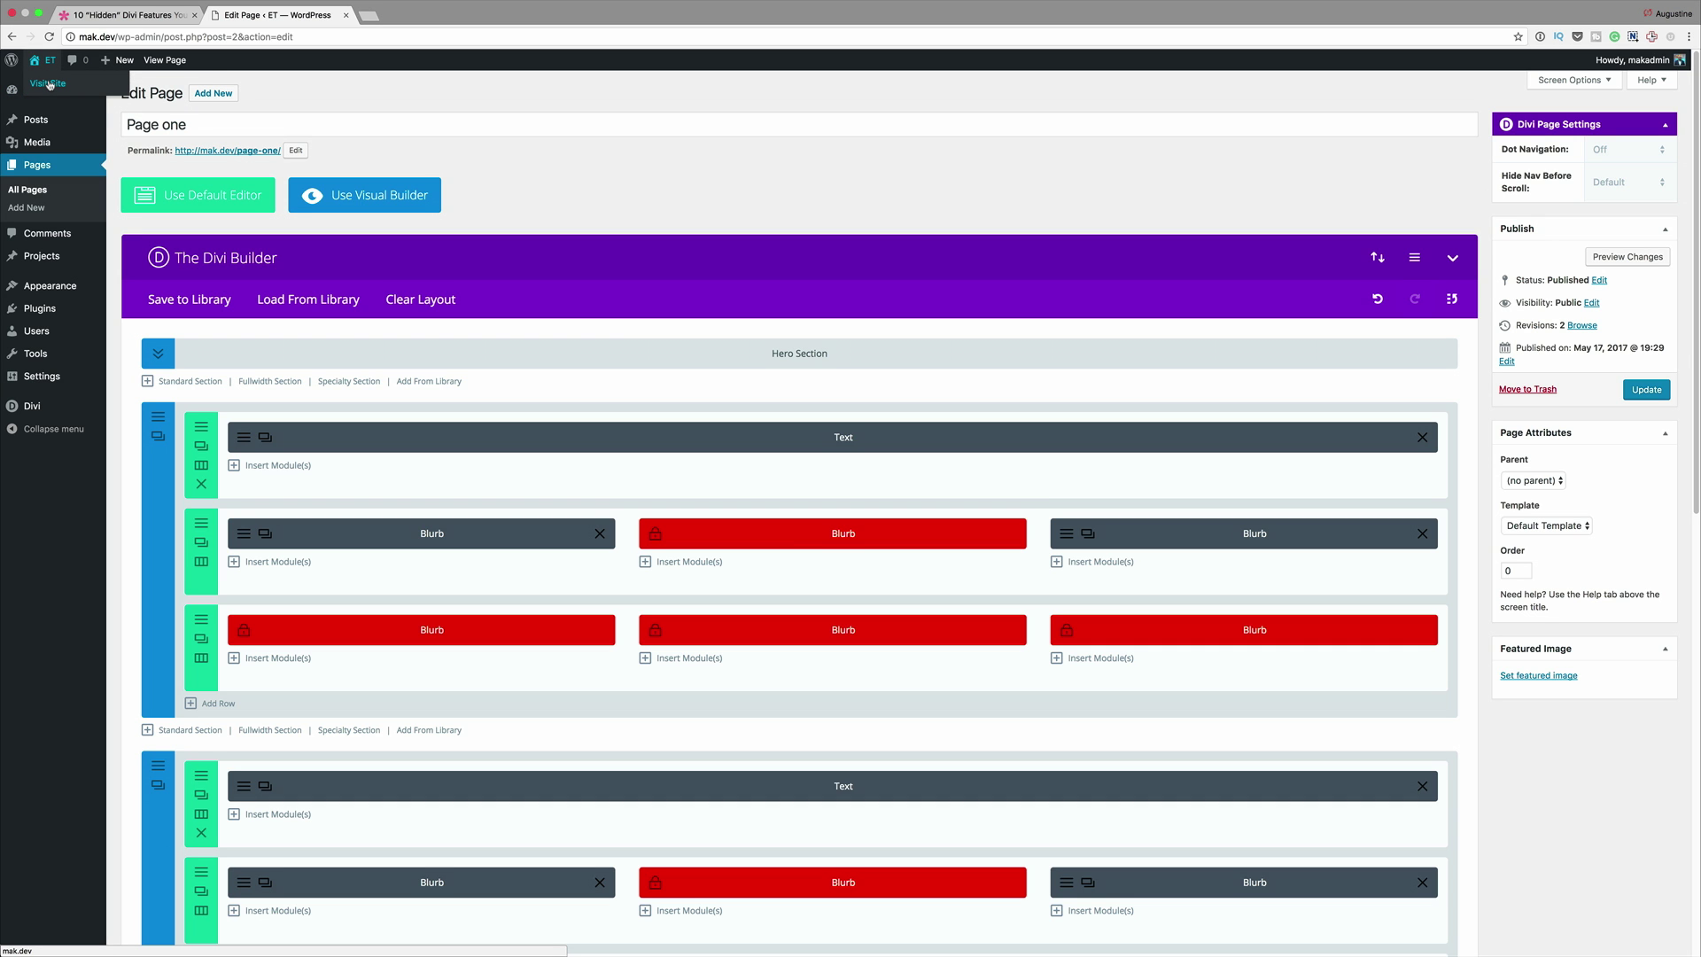
pyautogui.keyDown('super'); pyautogui.click(49, 84); pyautogui.keyUp('super')
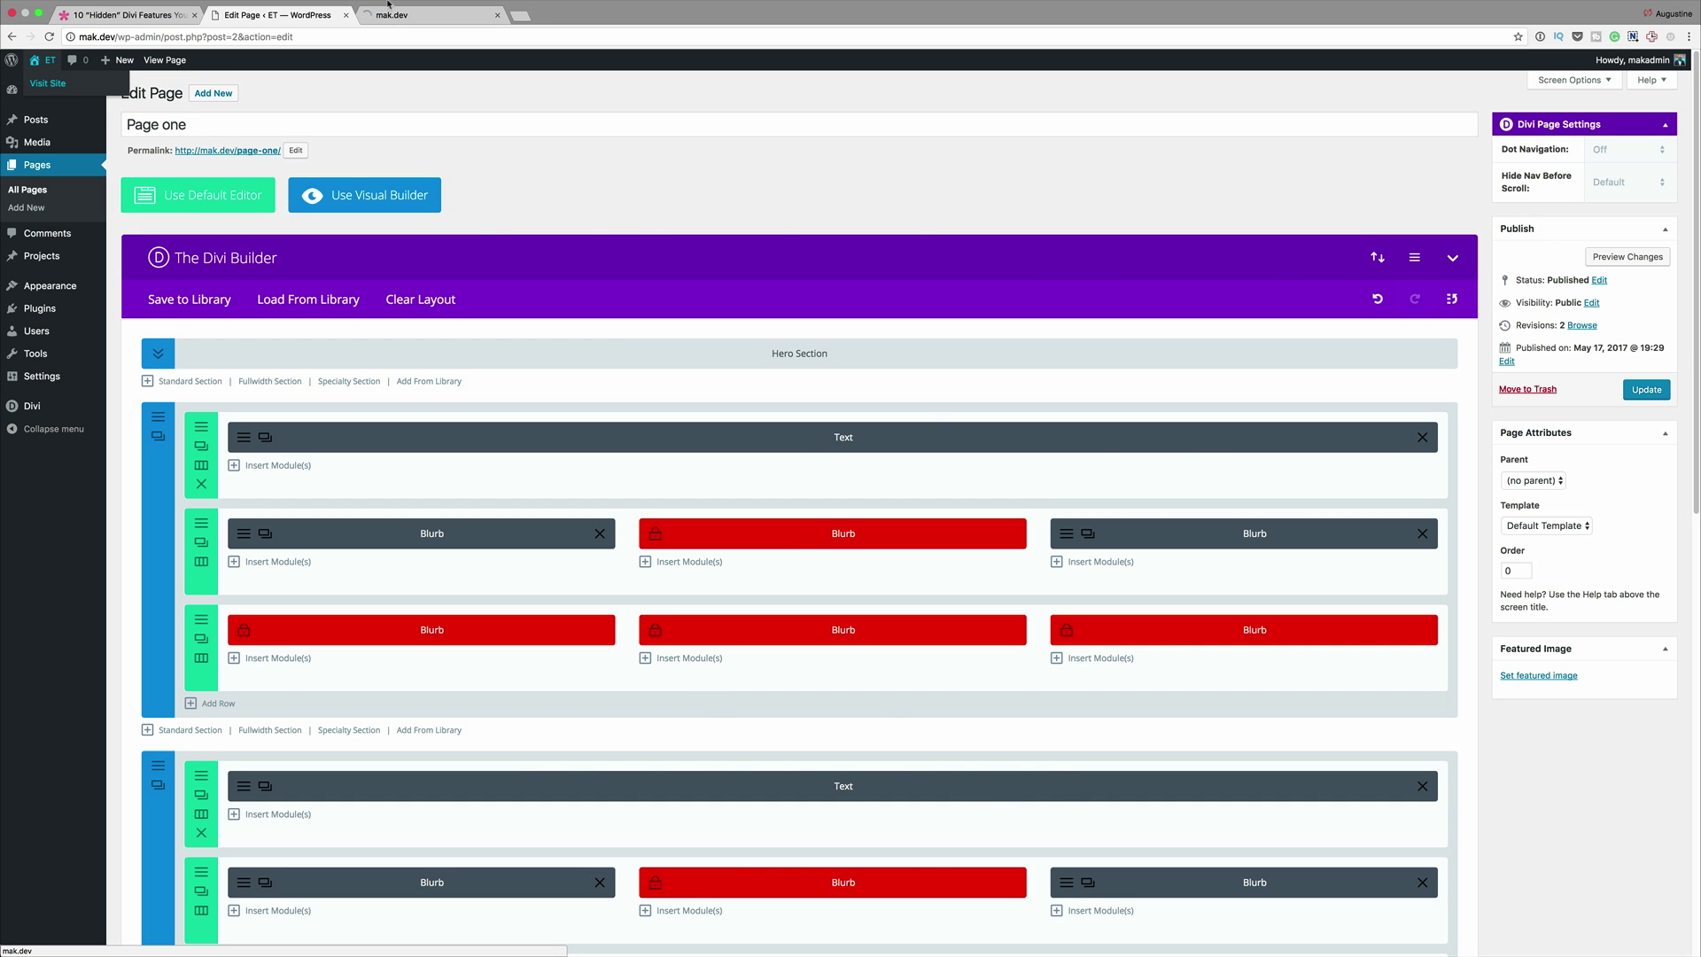
pyautogui.click(387, 11)
# Show the live site's About page, then return to the Edit Page tab.
pyautogui.moveTo(944, 92)
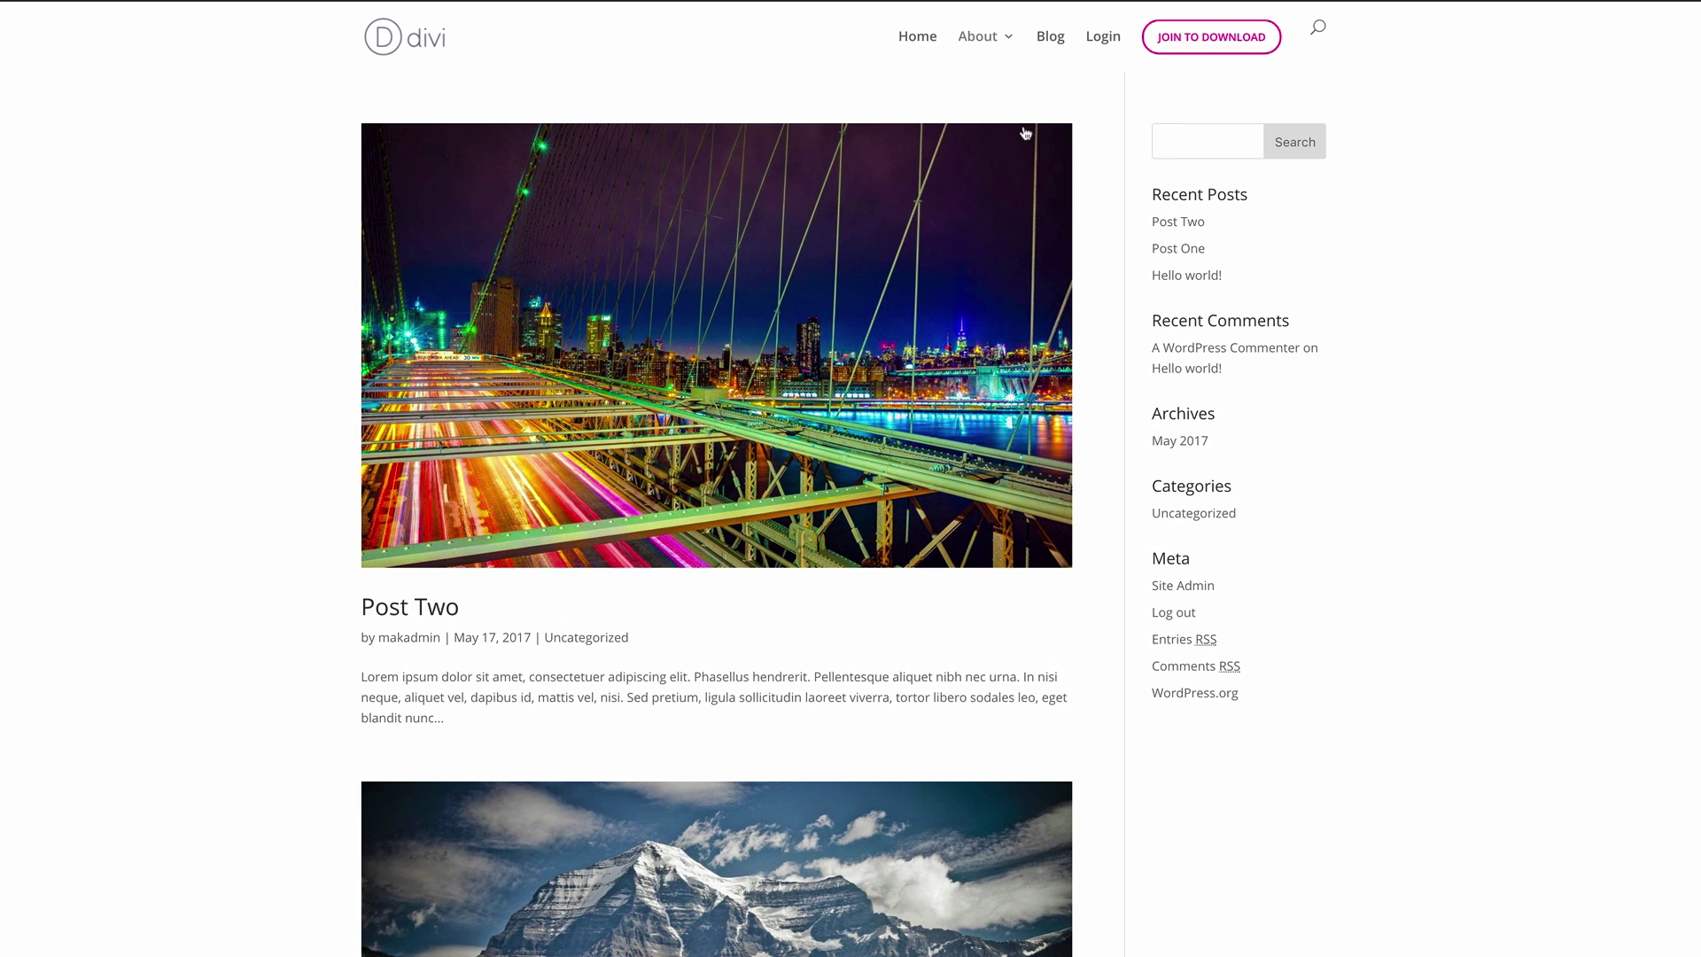
pyautogui.moveTo(977, 50)
pyautogui.click(979, 39)
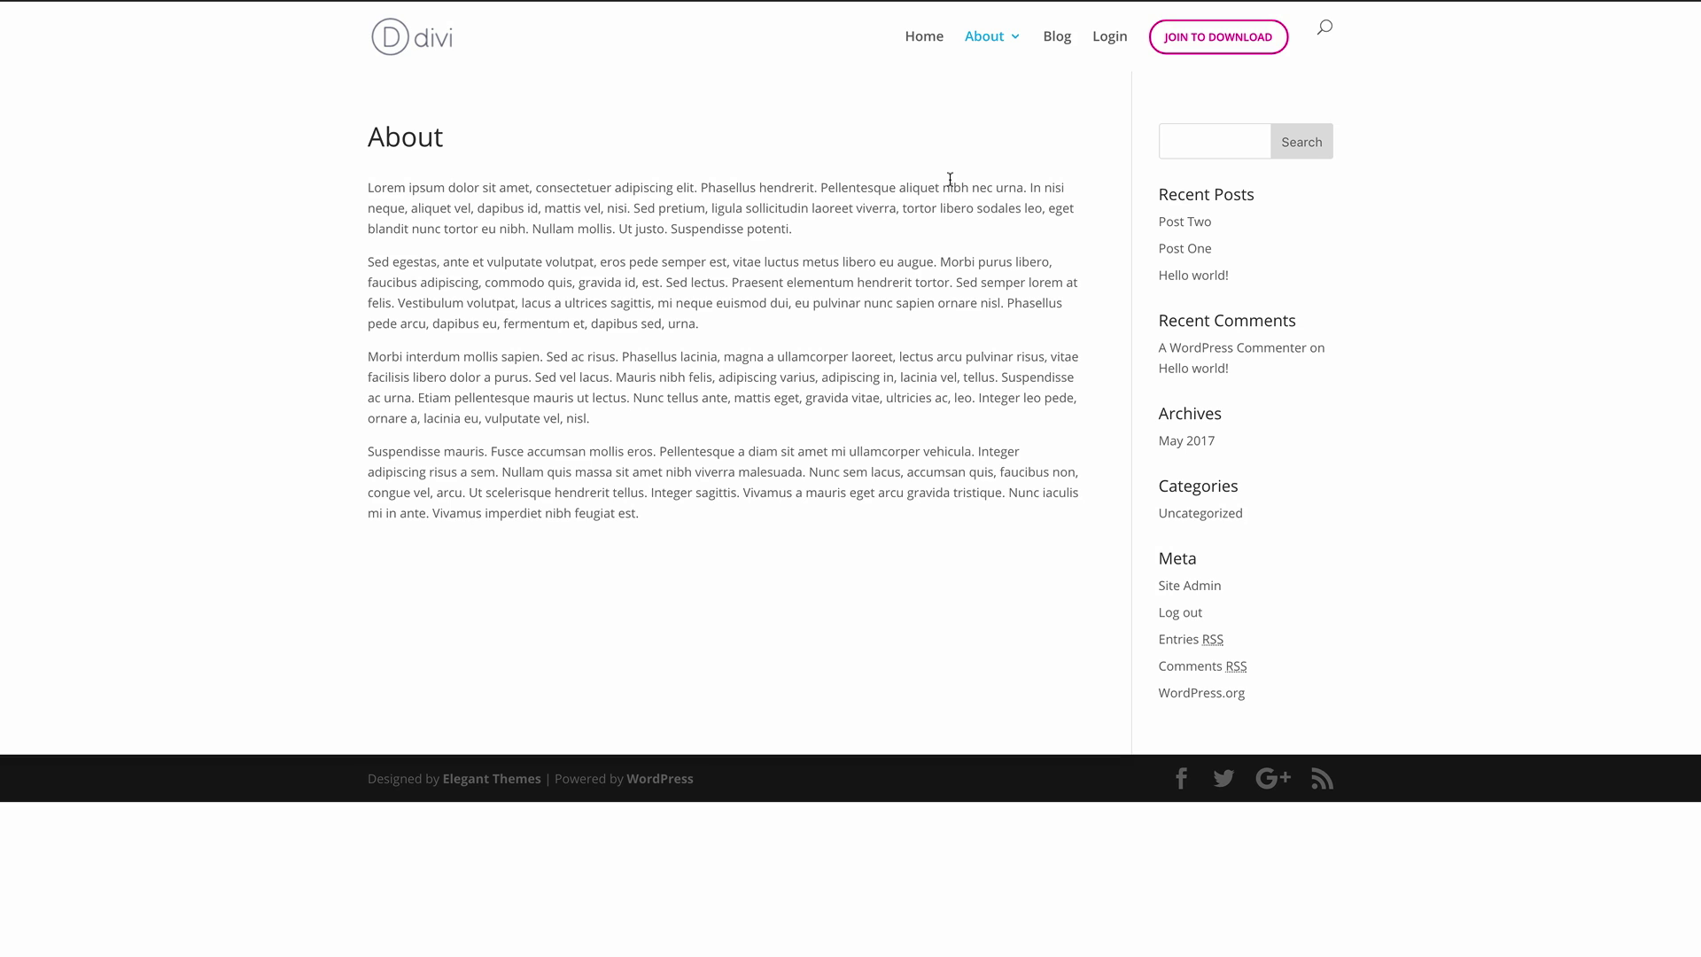
pyautogui.moveTo(997, 44)
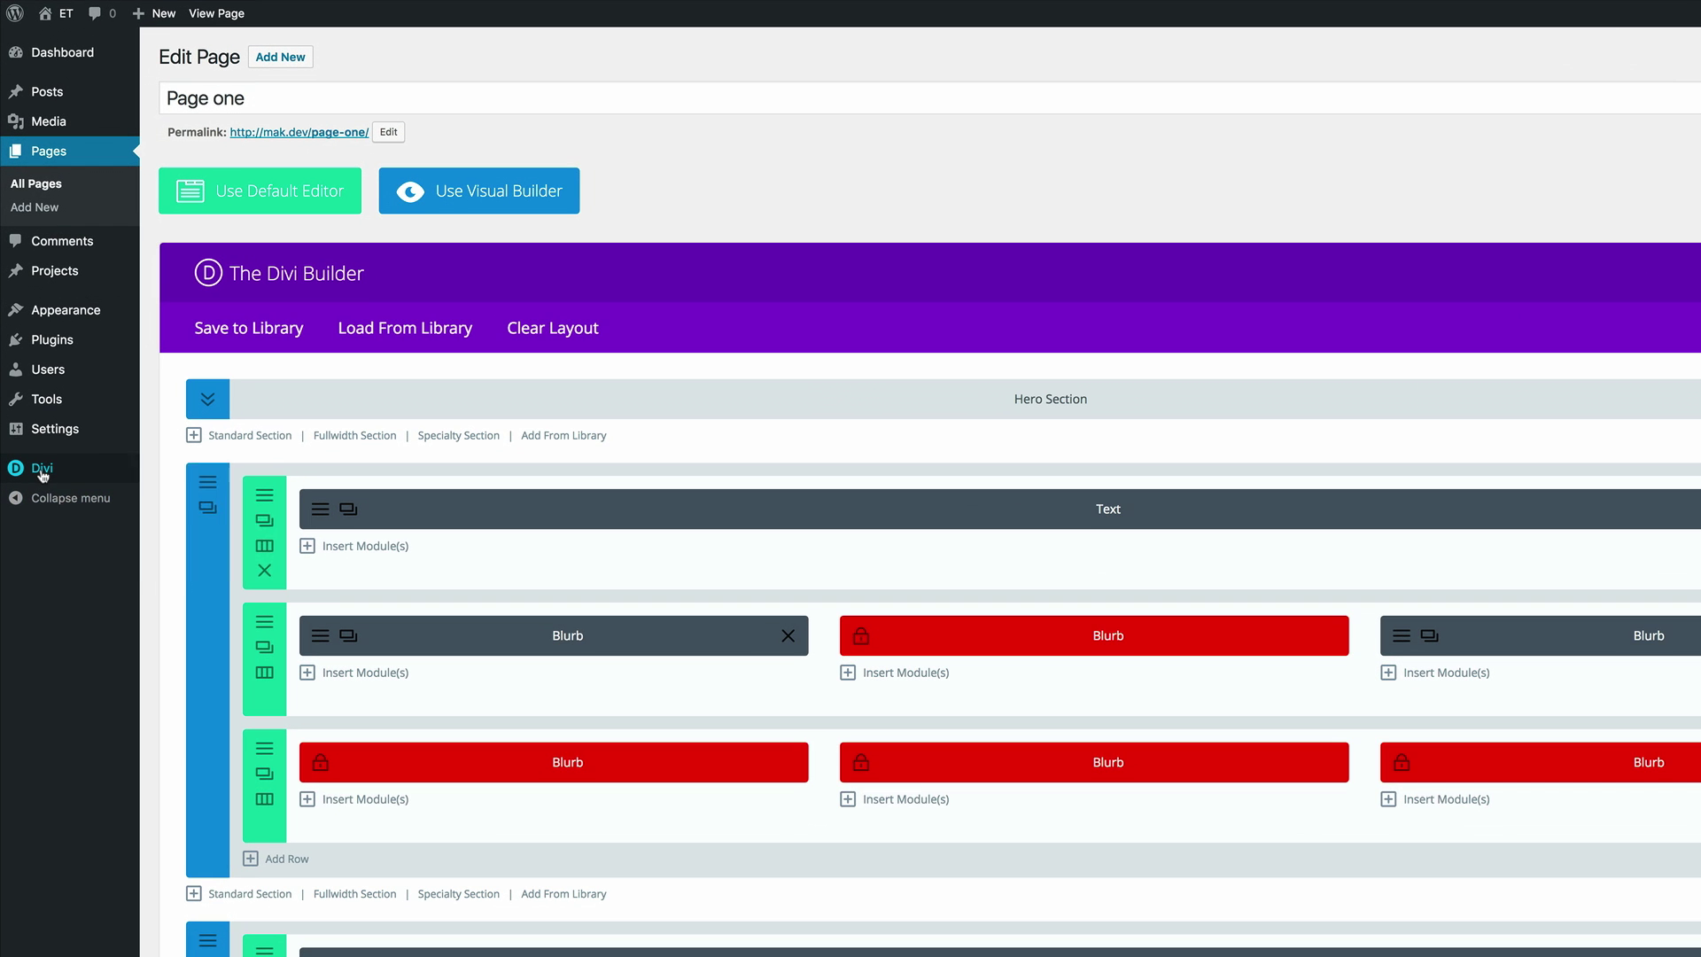
# Enable 'Disable top tier dropdown menu links' under Navigation > General Settings in Divi Theme Options and save.
pyautogui.moveTo(35, 406)
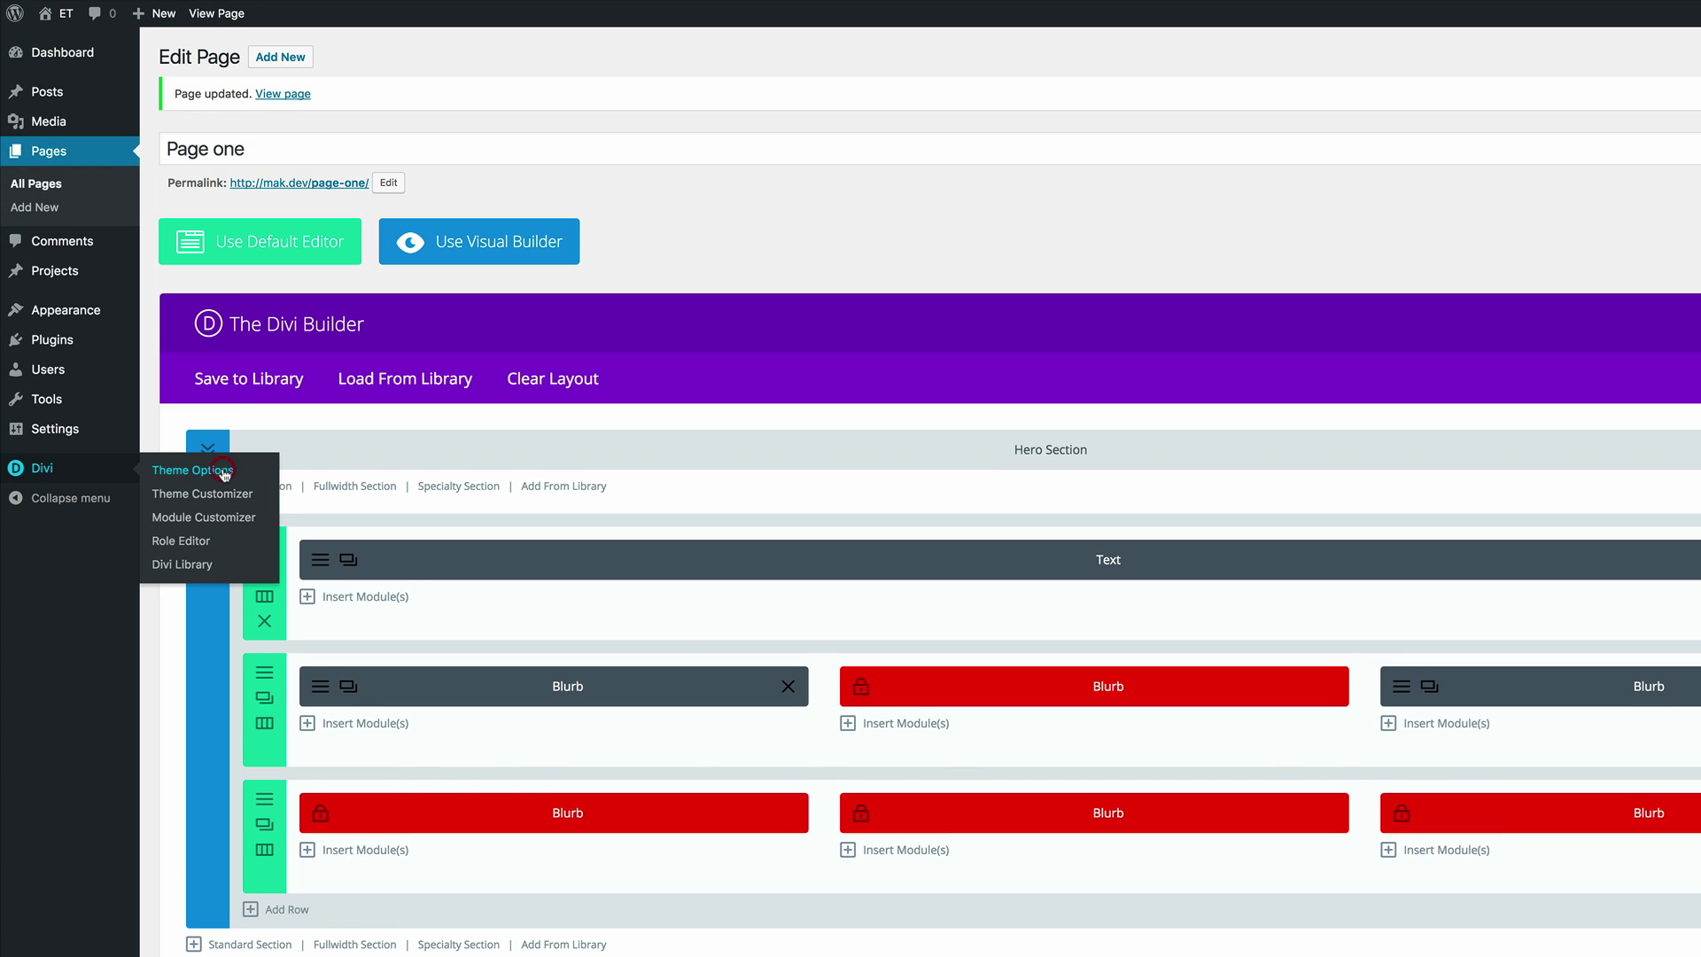
pyautogui.click(228, 472)
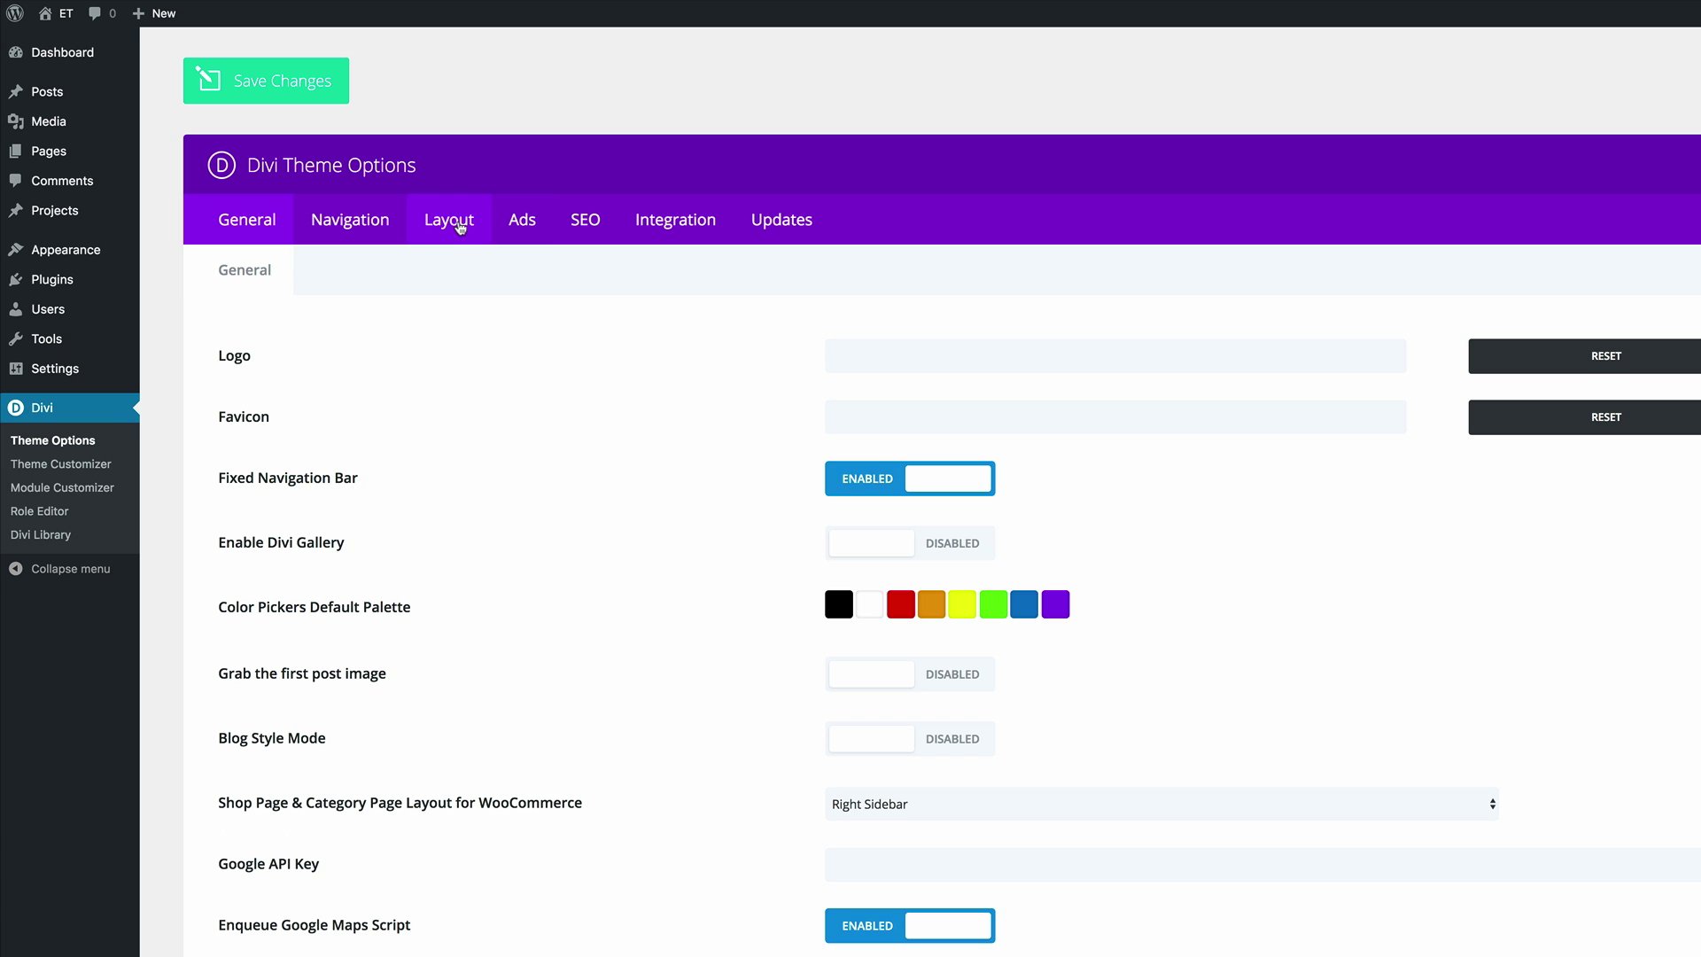
pyautogui.click(370, 223)
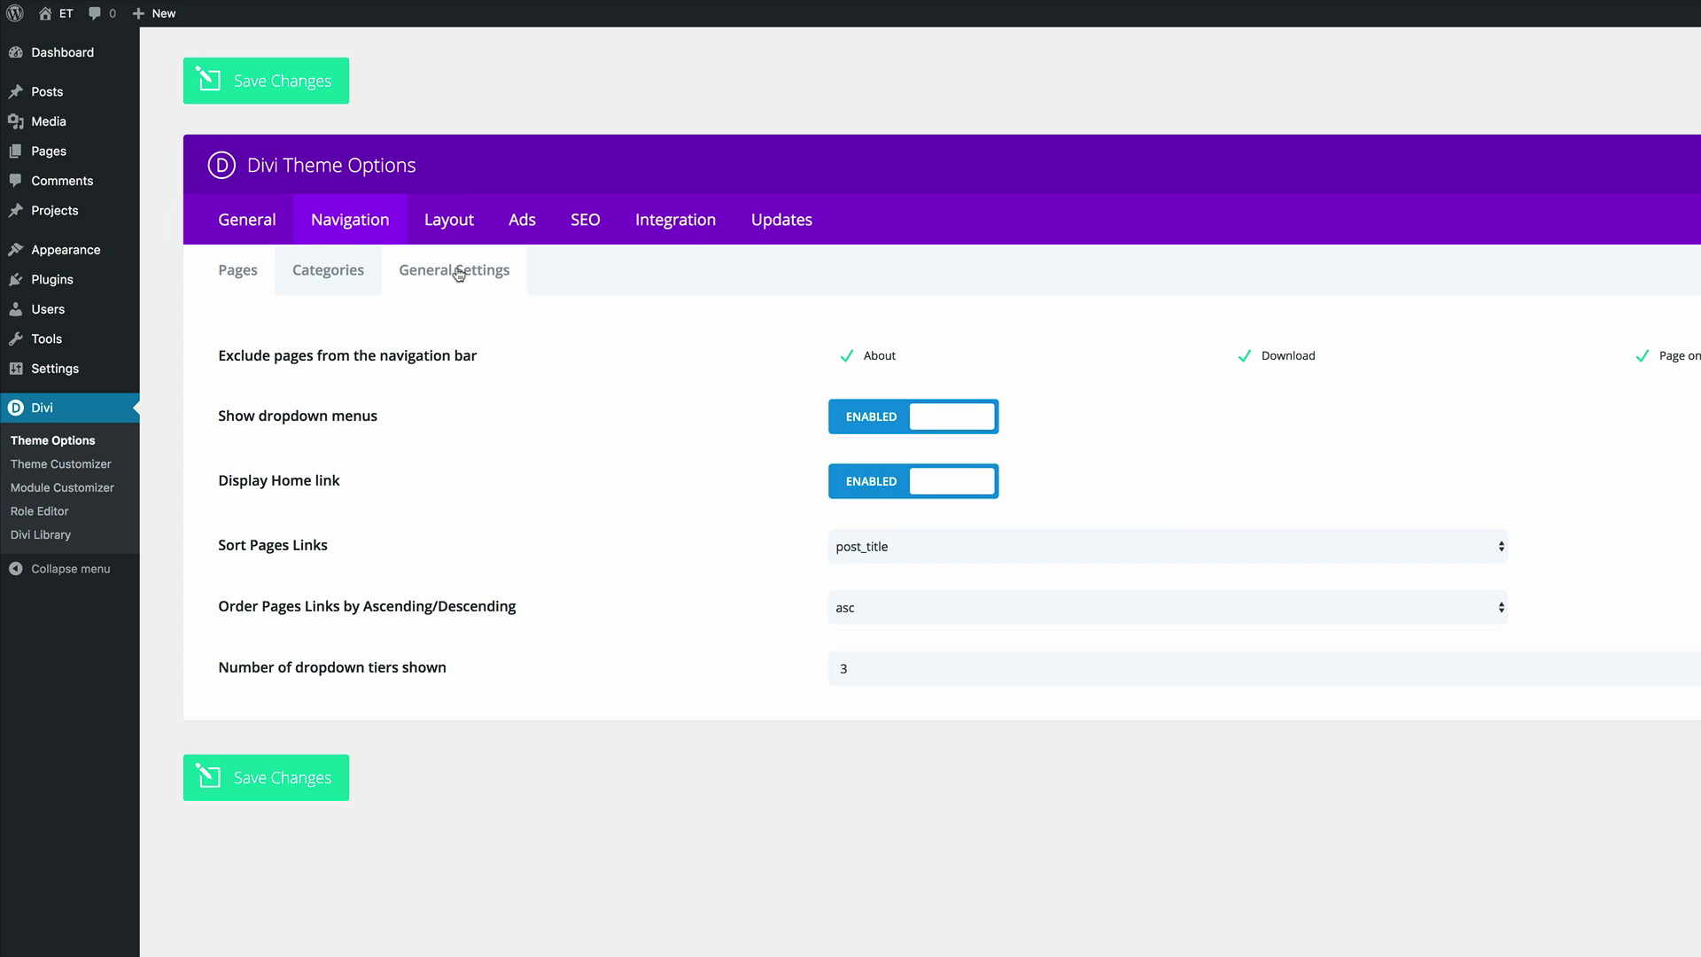
pyautogui.click(460, 276)
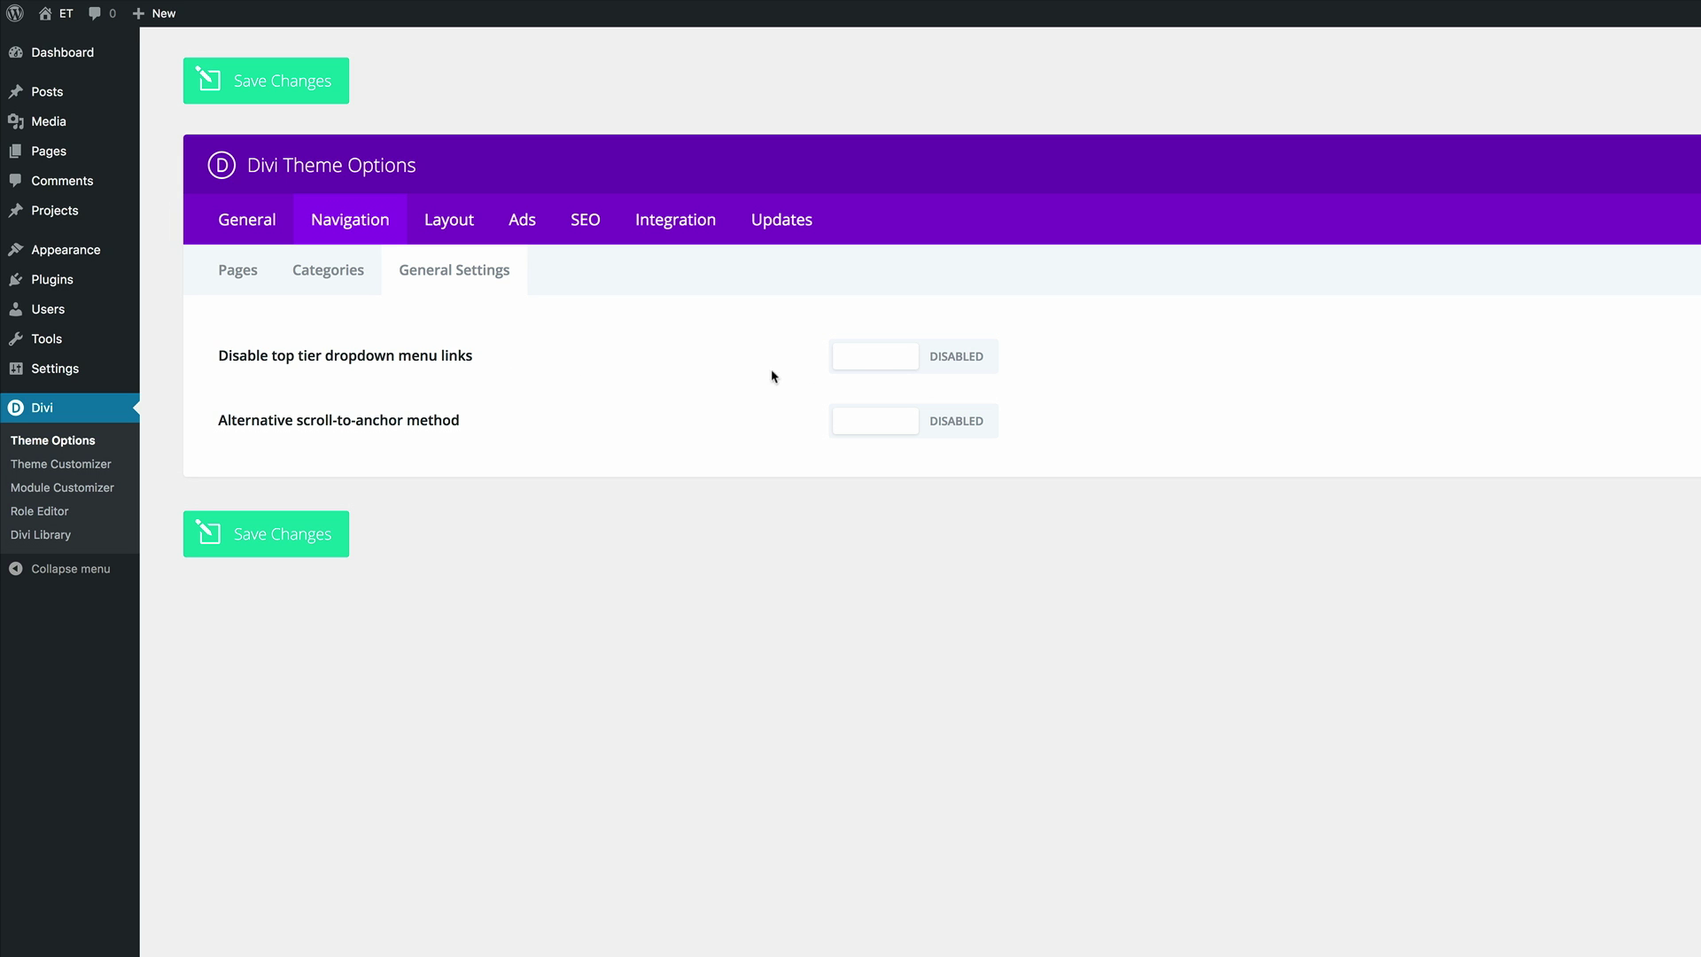
pyautogui.click(972, 357)
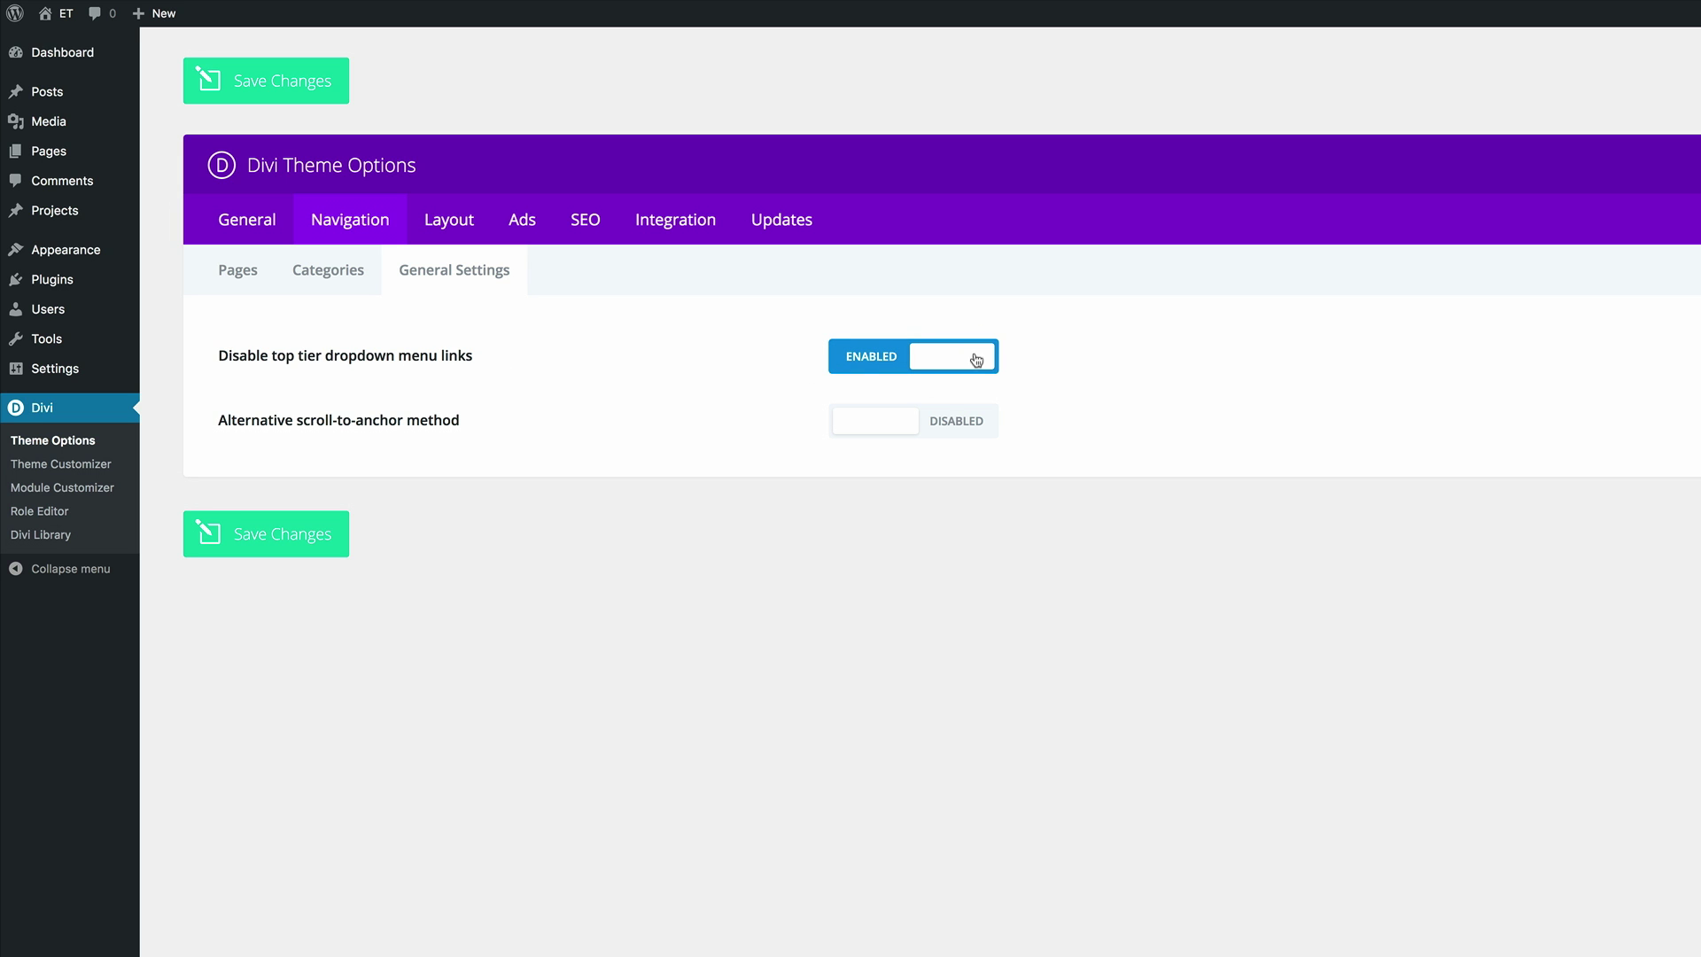
pyautogui.click(282, 536)
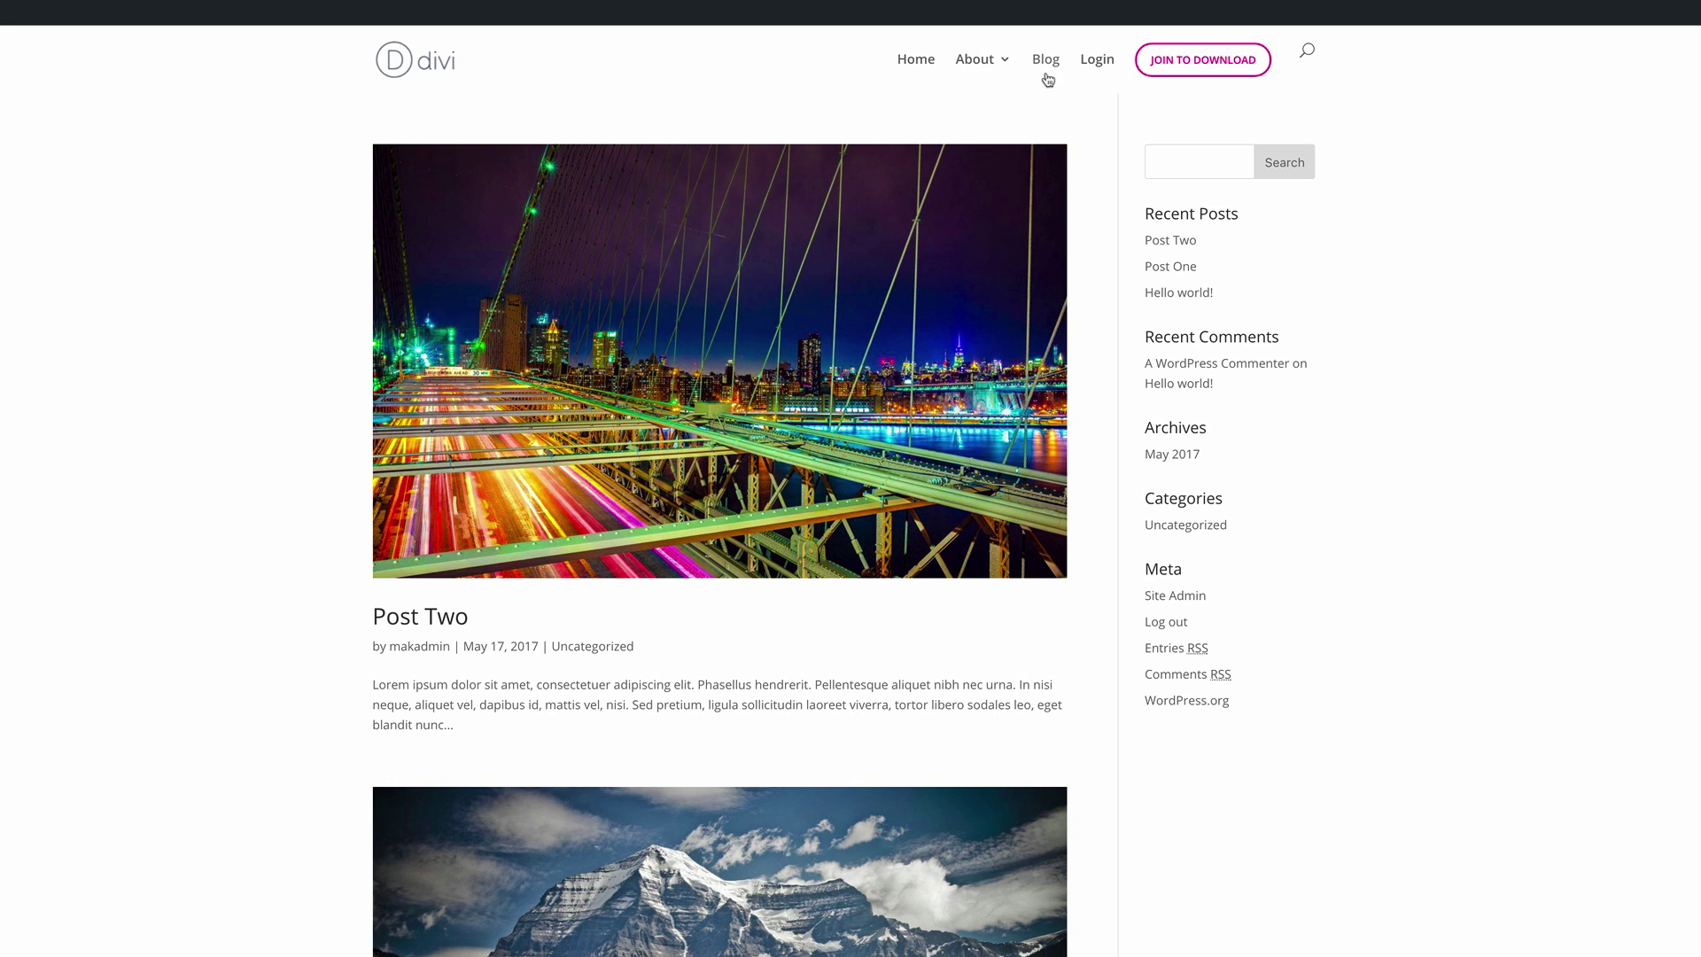
pyautogui.moveTo(986, 64)
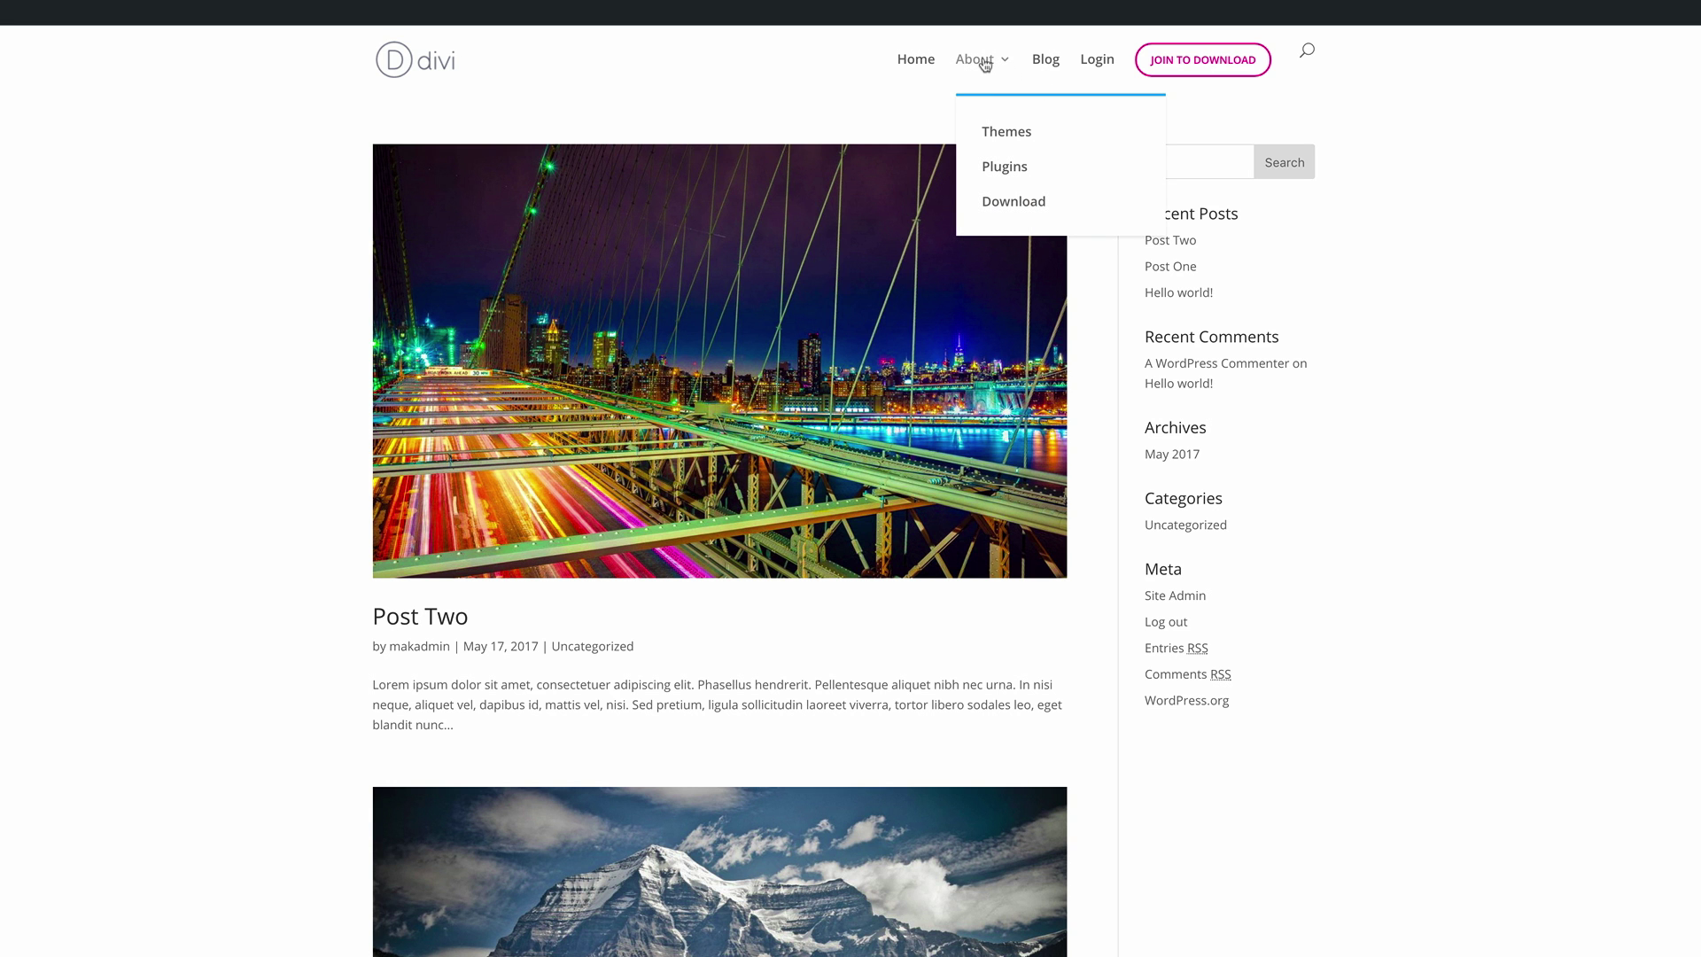
pyautogui.click(985, 63)
pyautogui.click(984, 63)
pyautogui.click(984, 64)
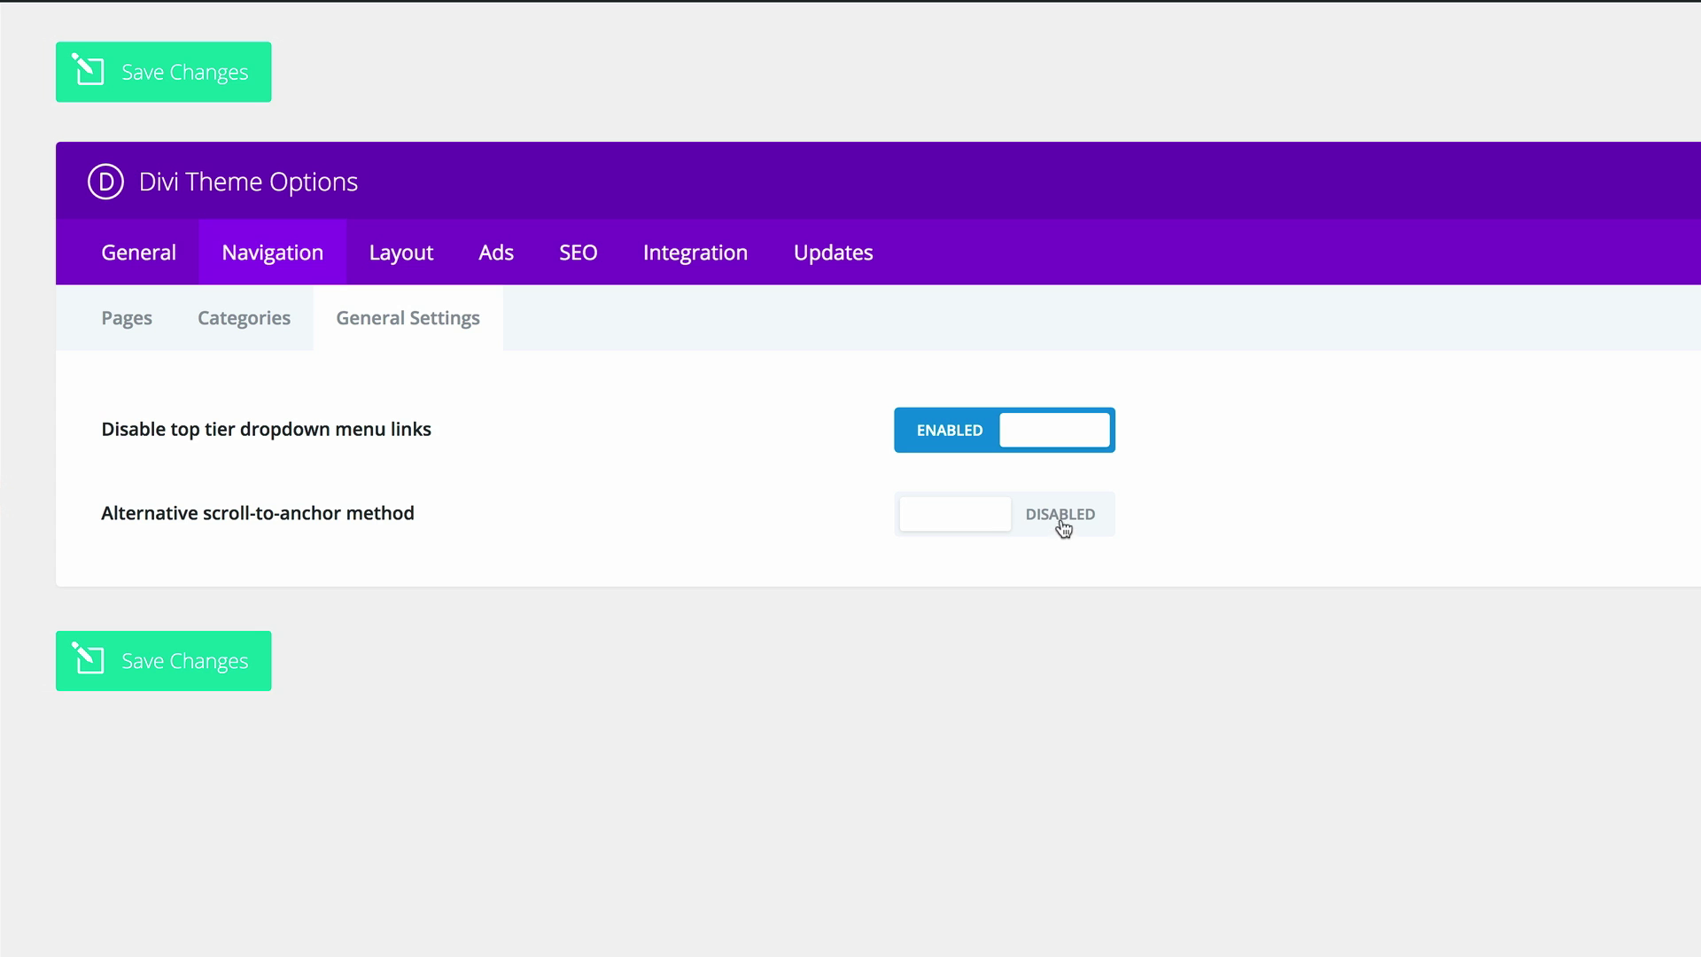
# Enable the Alternative scroll-to-anchor method in Navigation General Settings.
pyautogui.click(844, 435)
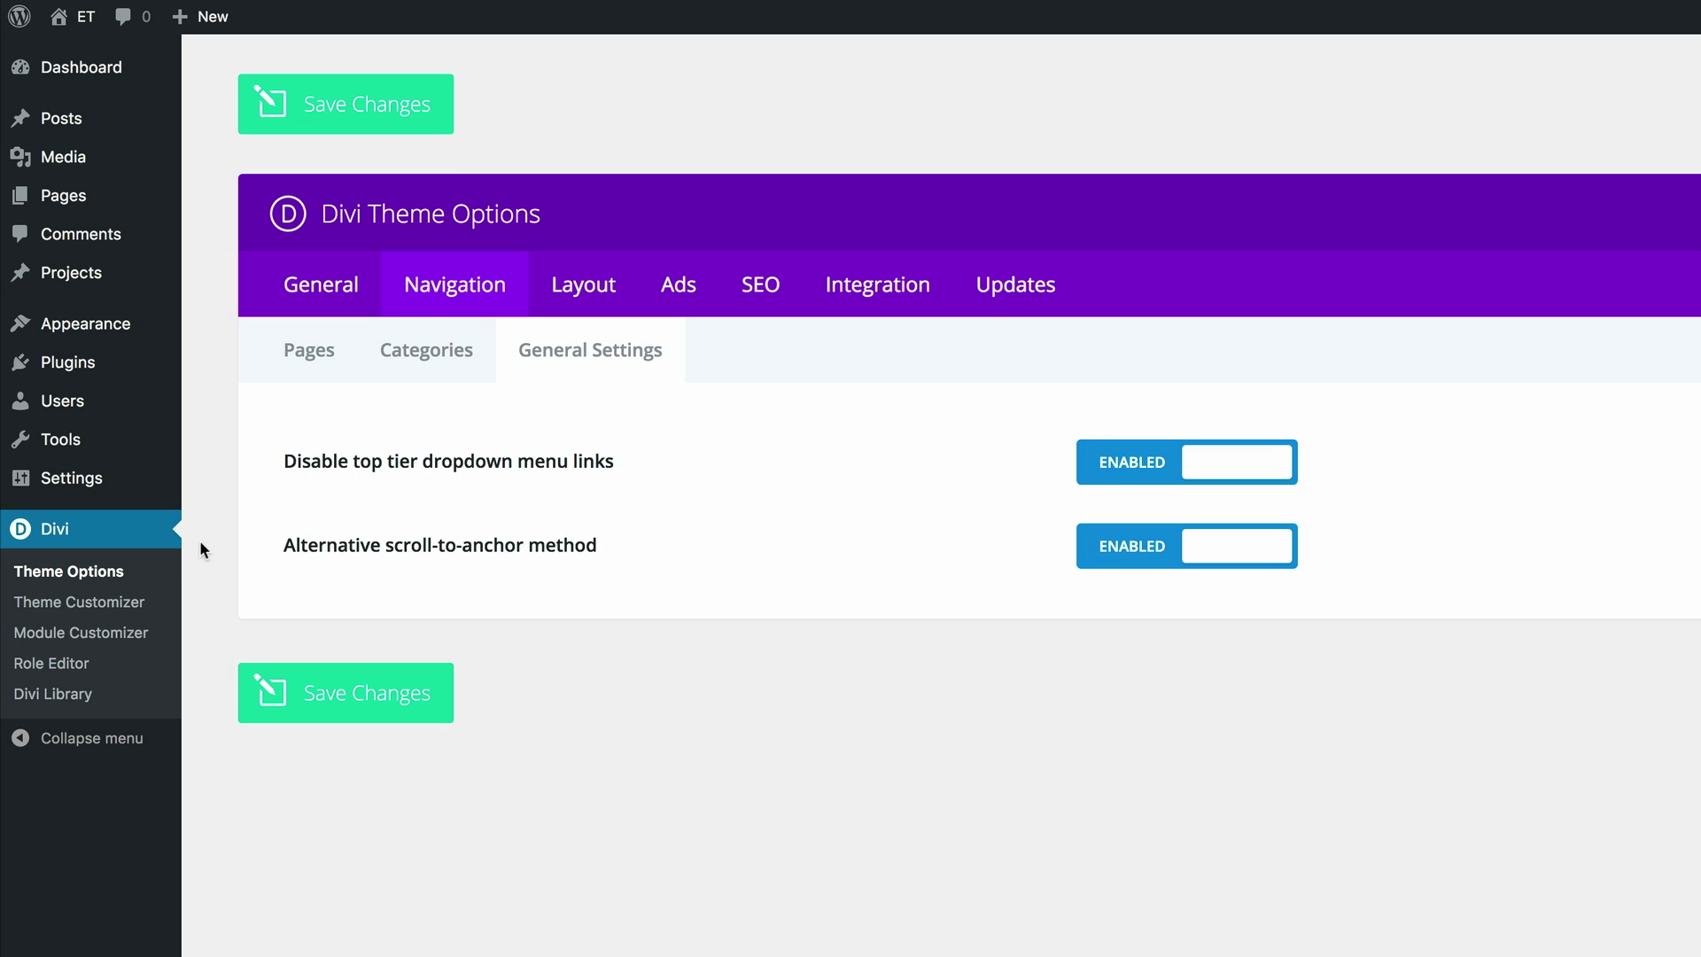
# Open the Divi Theme Customizer.
pyautogui.click(132, 610)
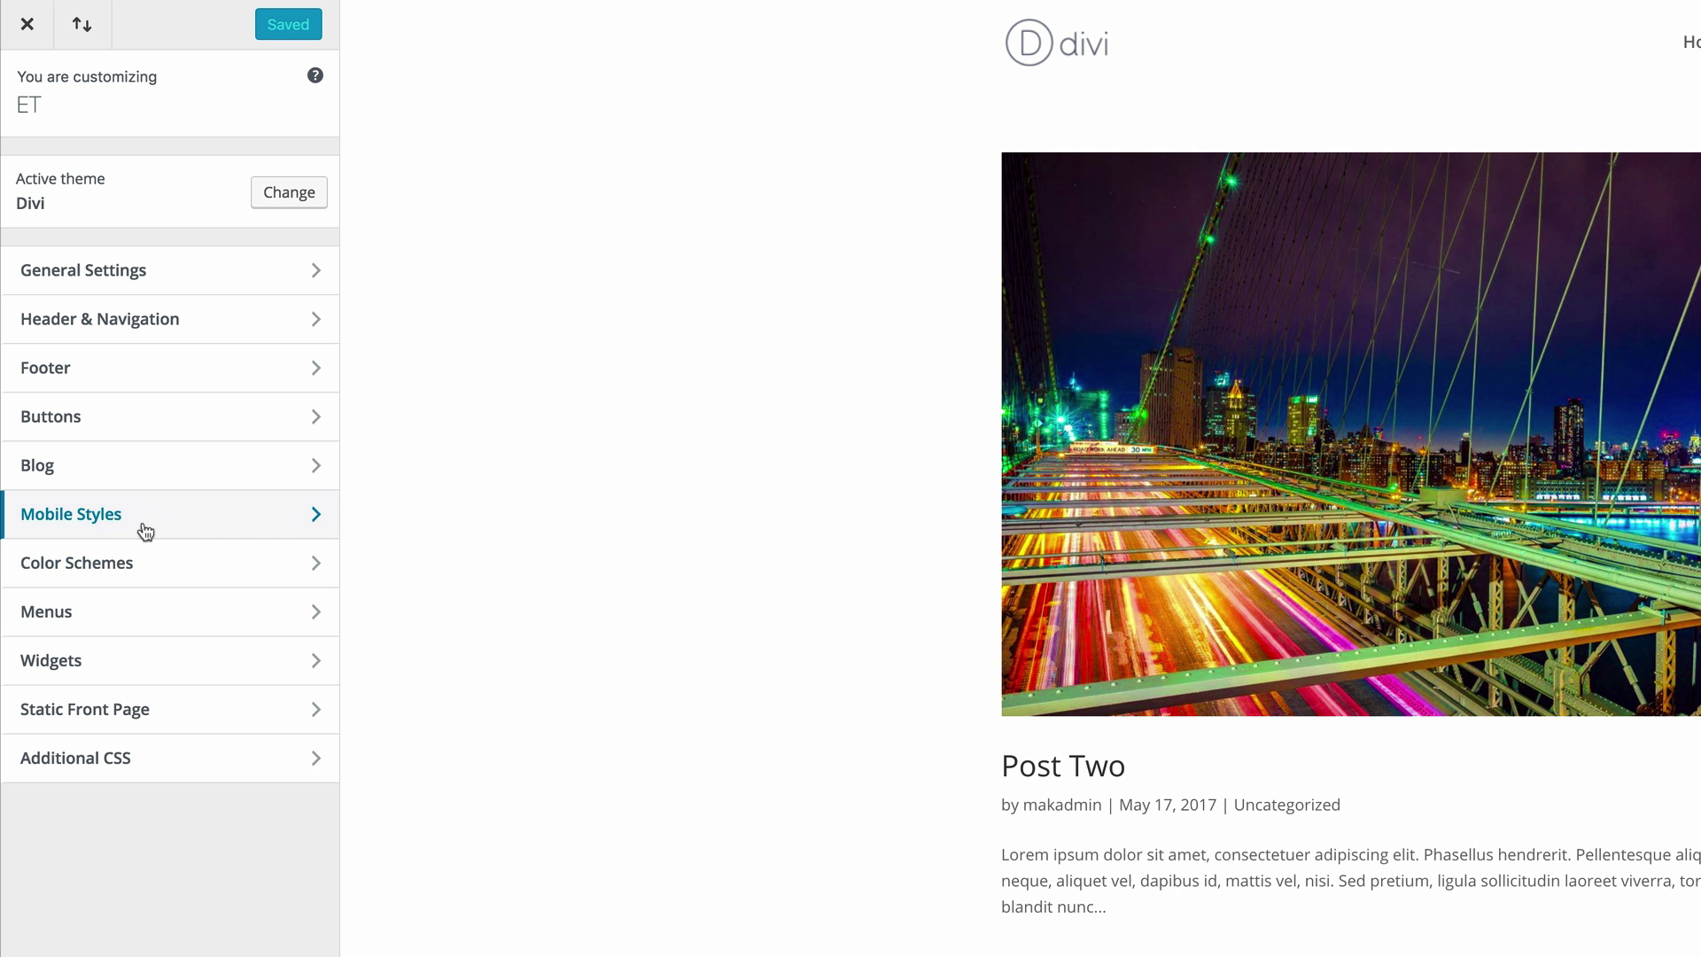
# Turn on Hide Logo Image under Mobile Styles > Mobile Menu.
pyautogui.click(129, 518)
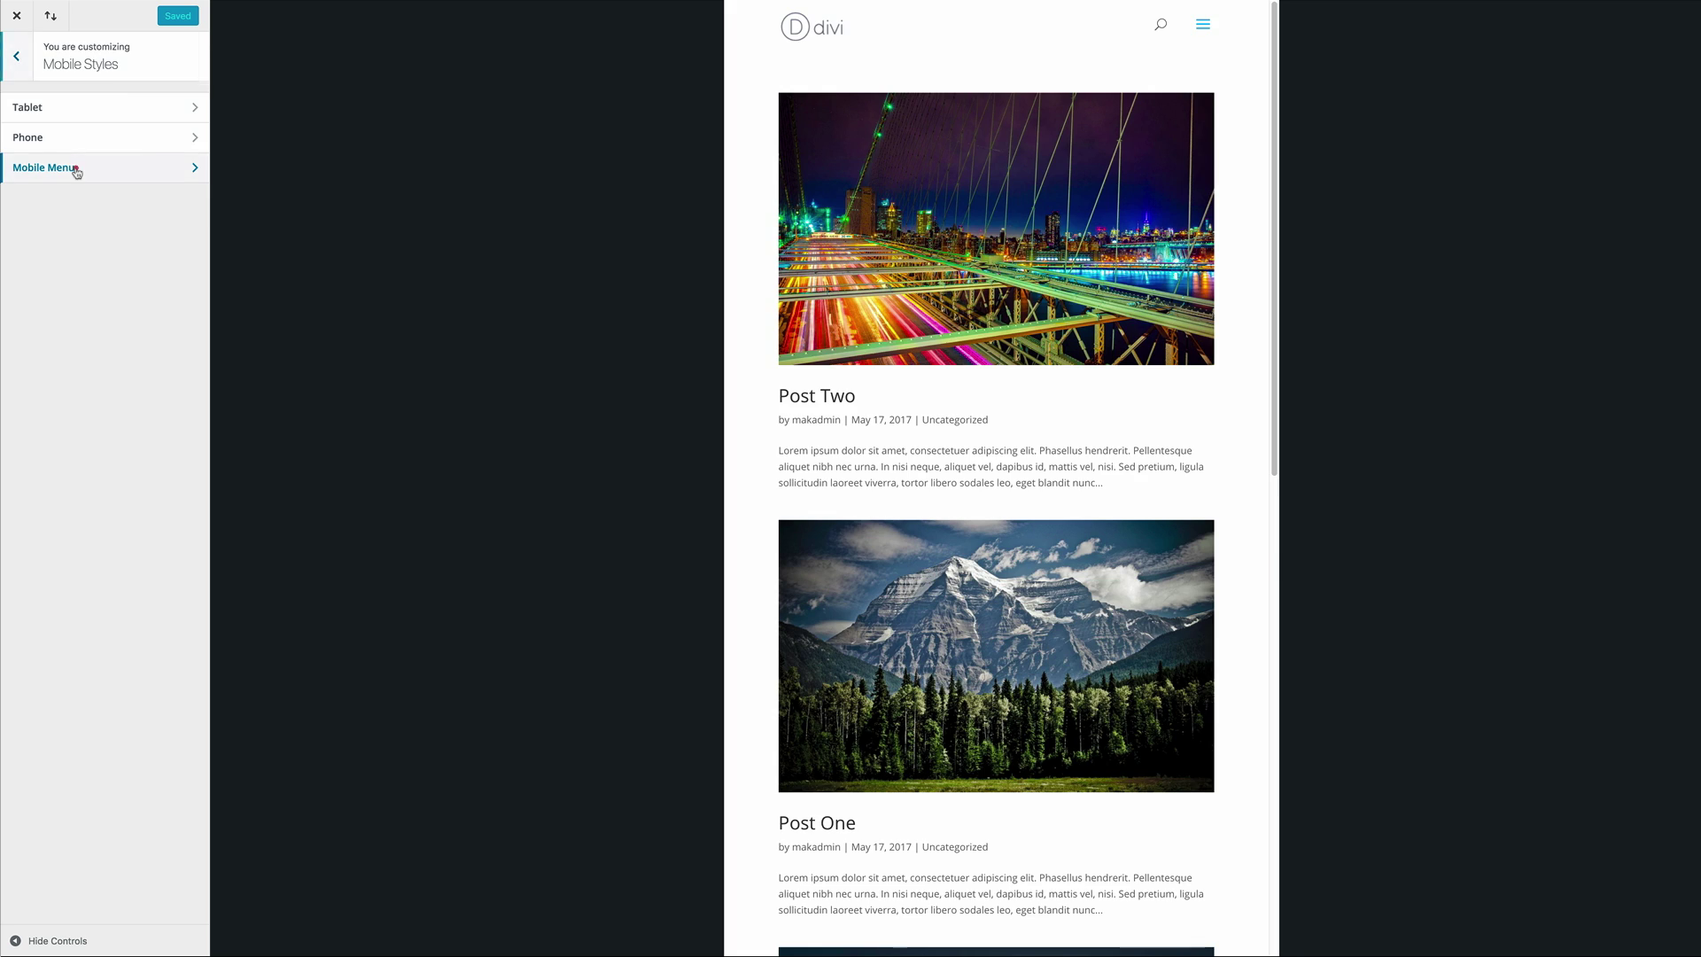
pyautogui.click(77, 169)
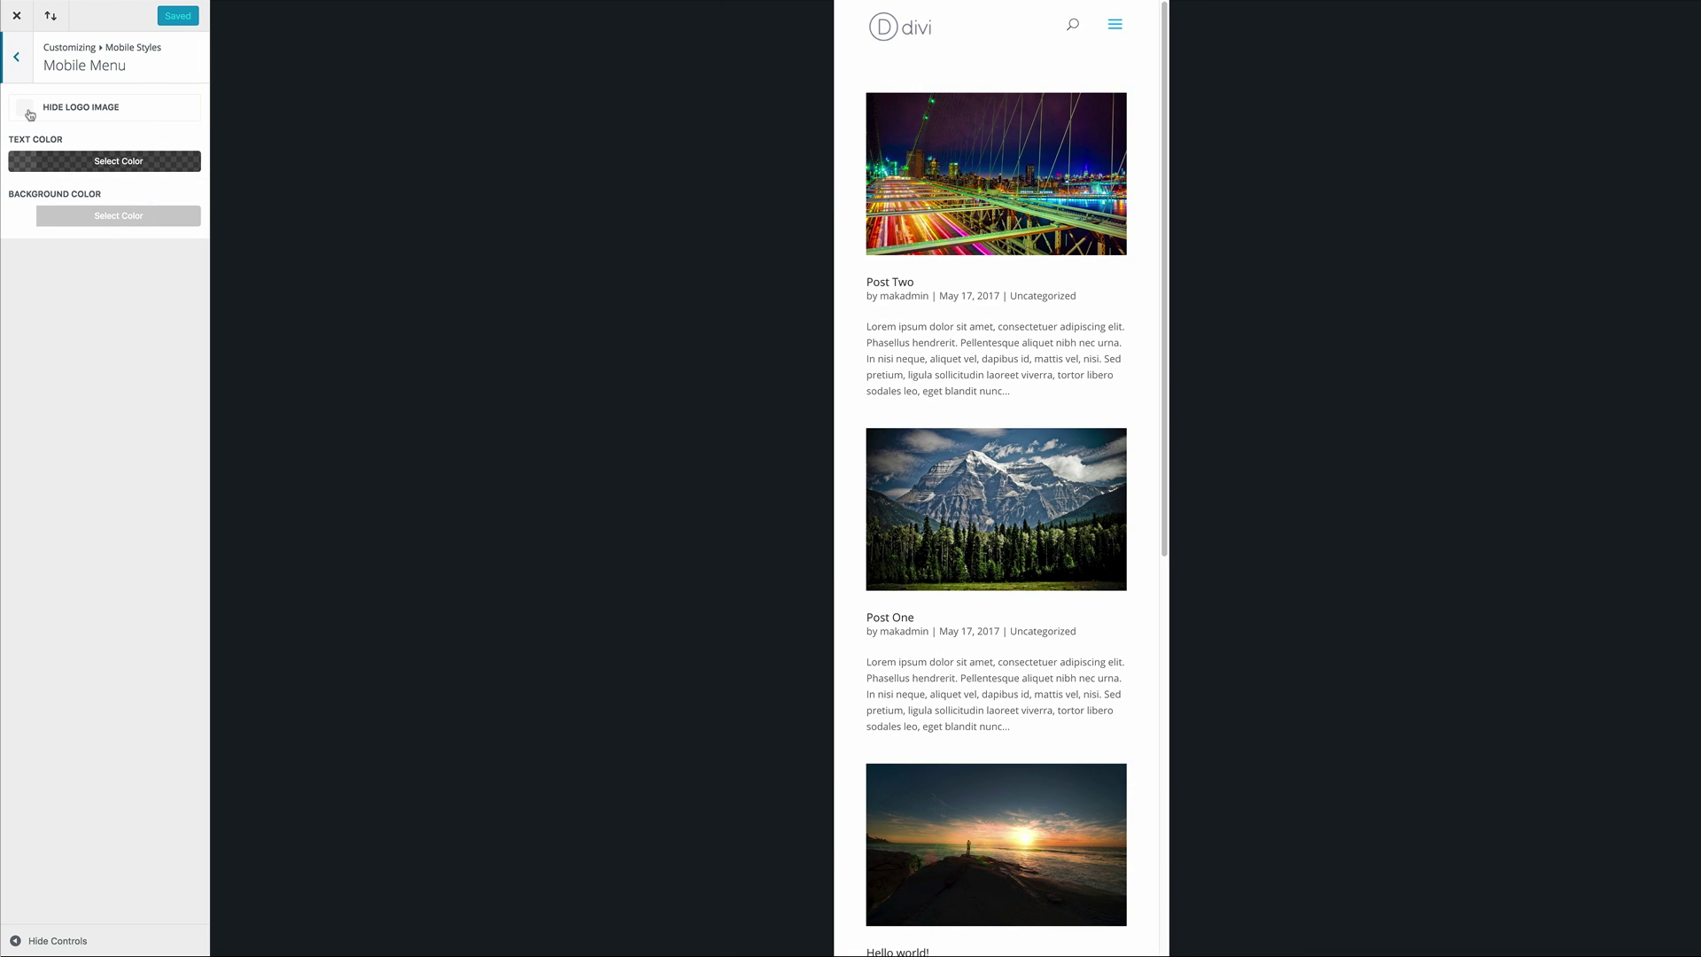
pyautogui.click(26, 109)
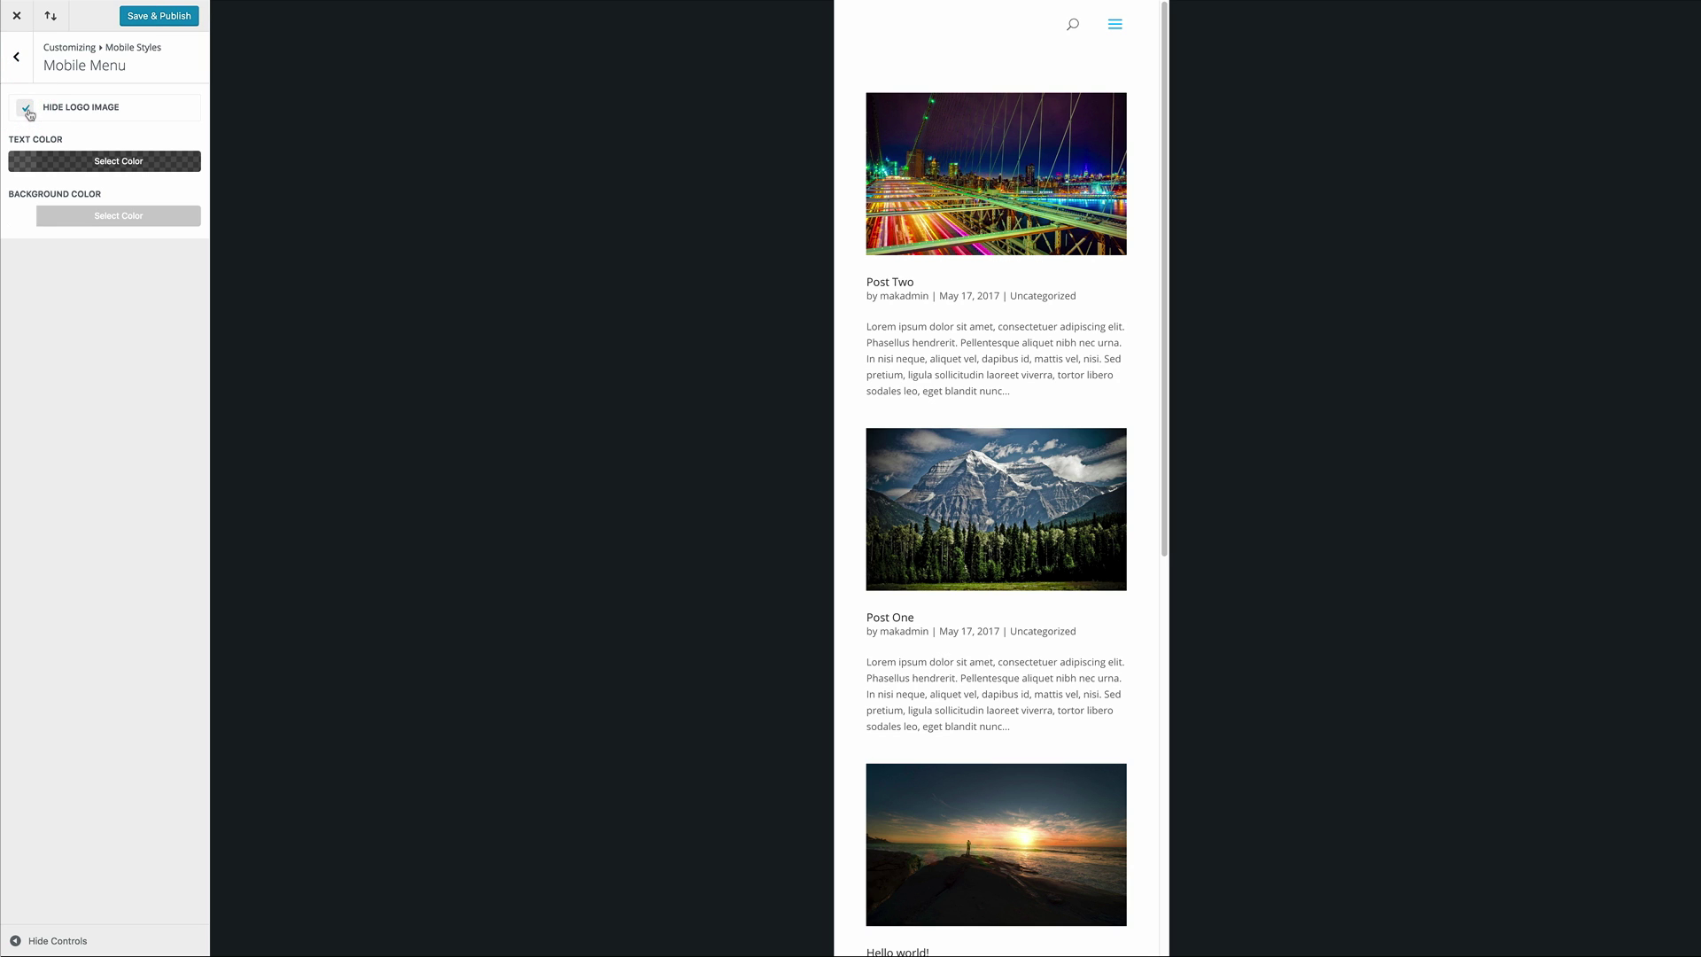
pyautogui.click(26, 108)
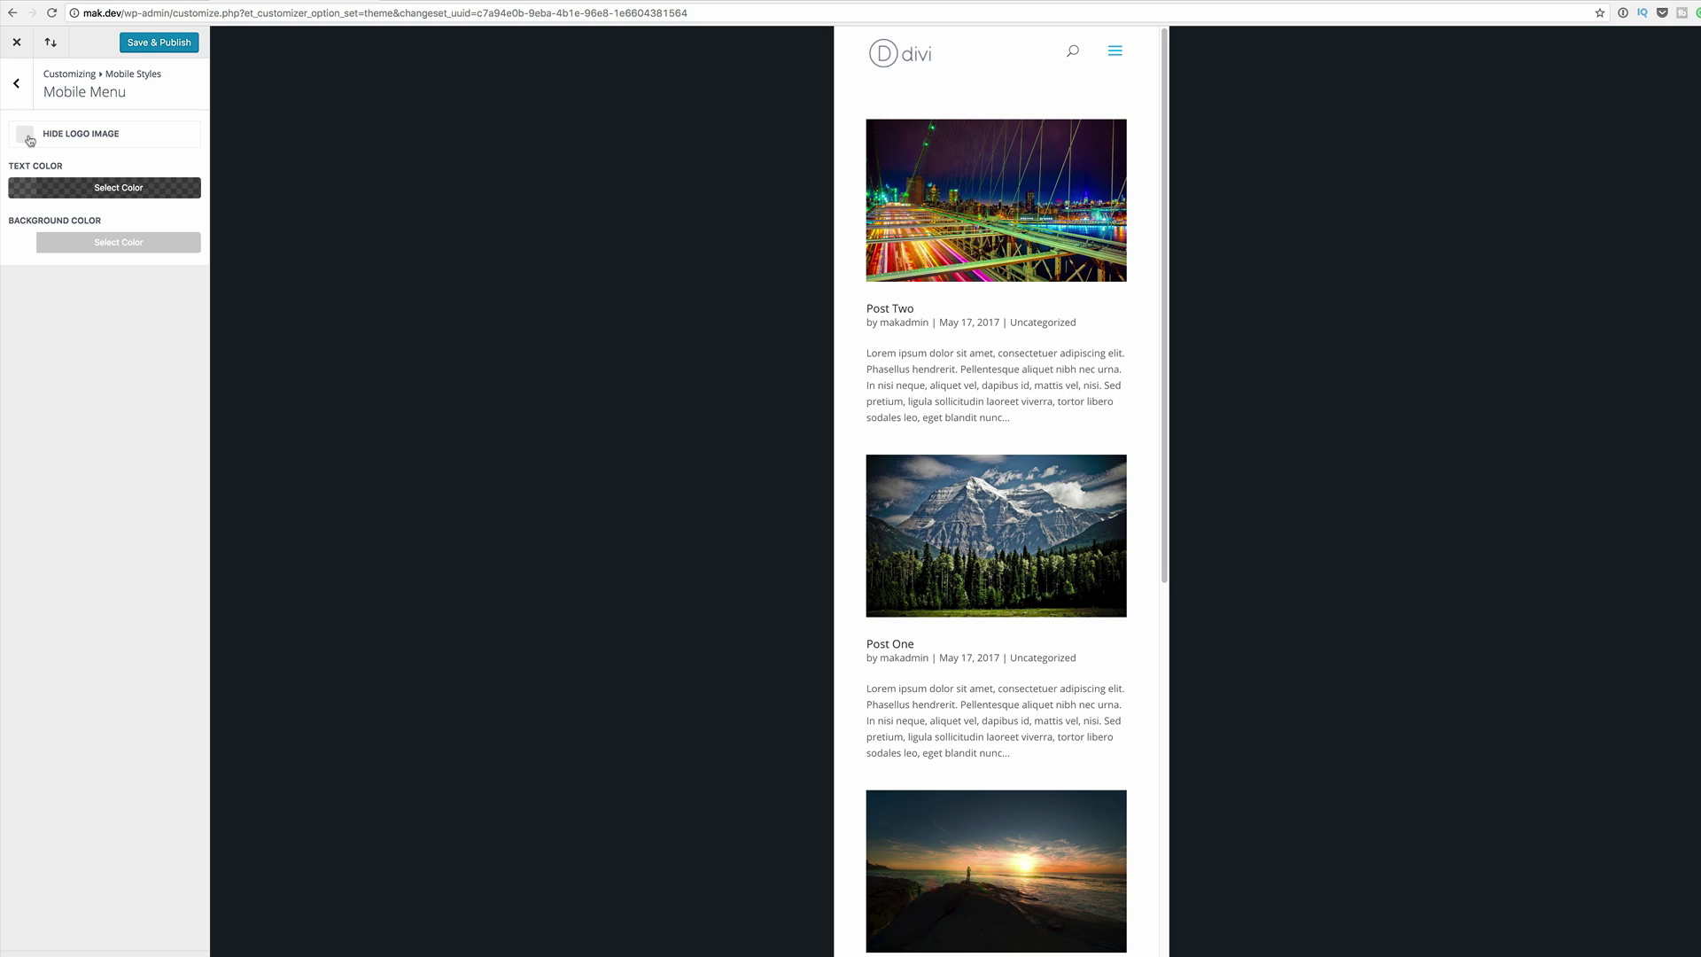
pyautogui.click(29, 140)
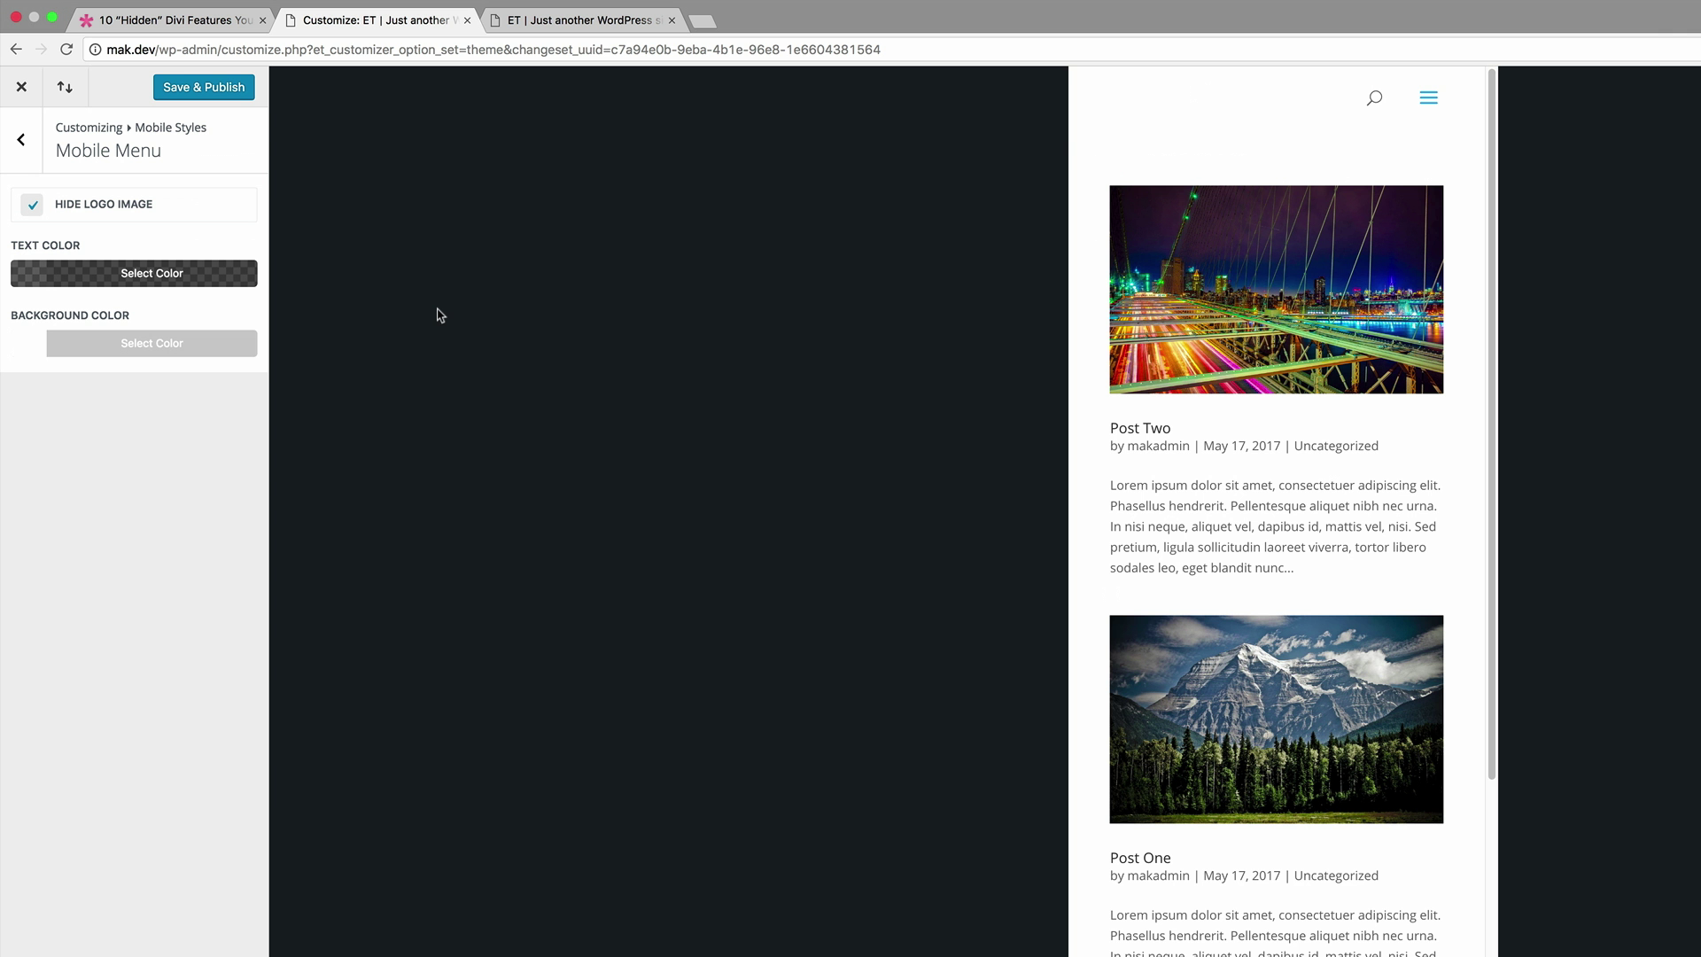
# Publish the hidden mobile logo change.
pyautogui.click(198, 88)
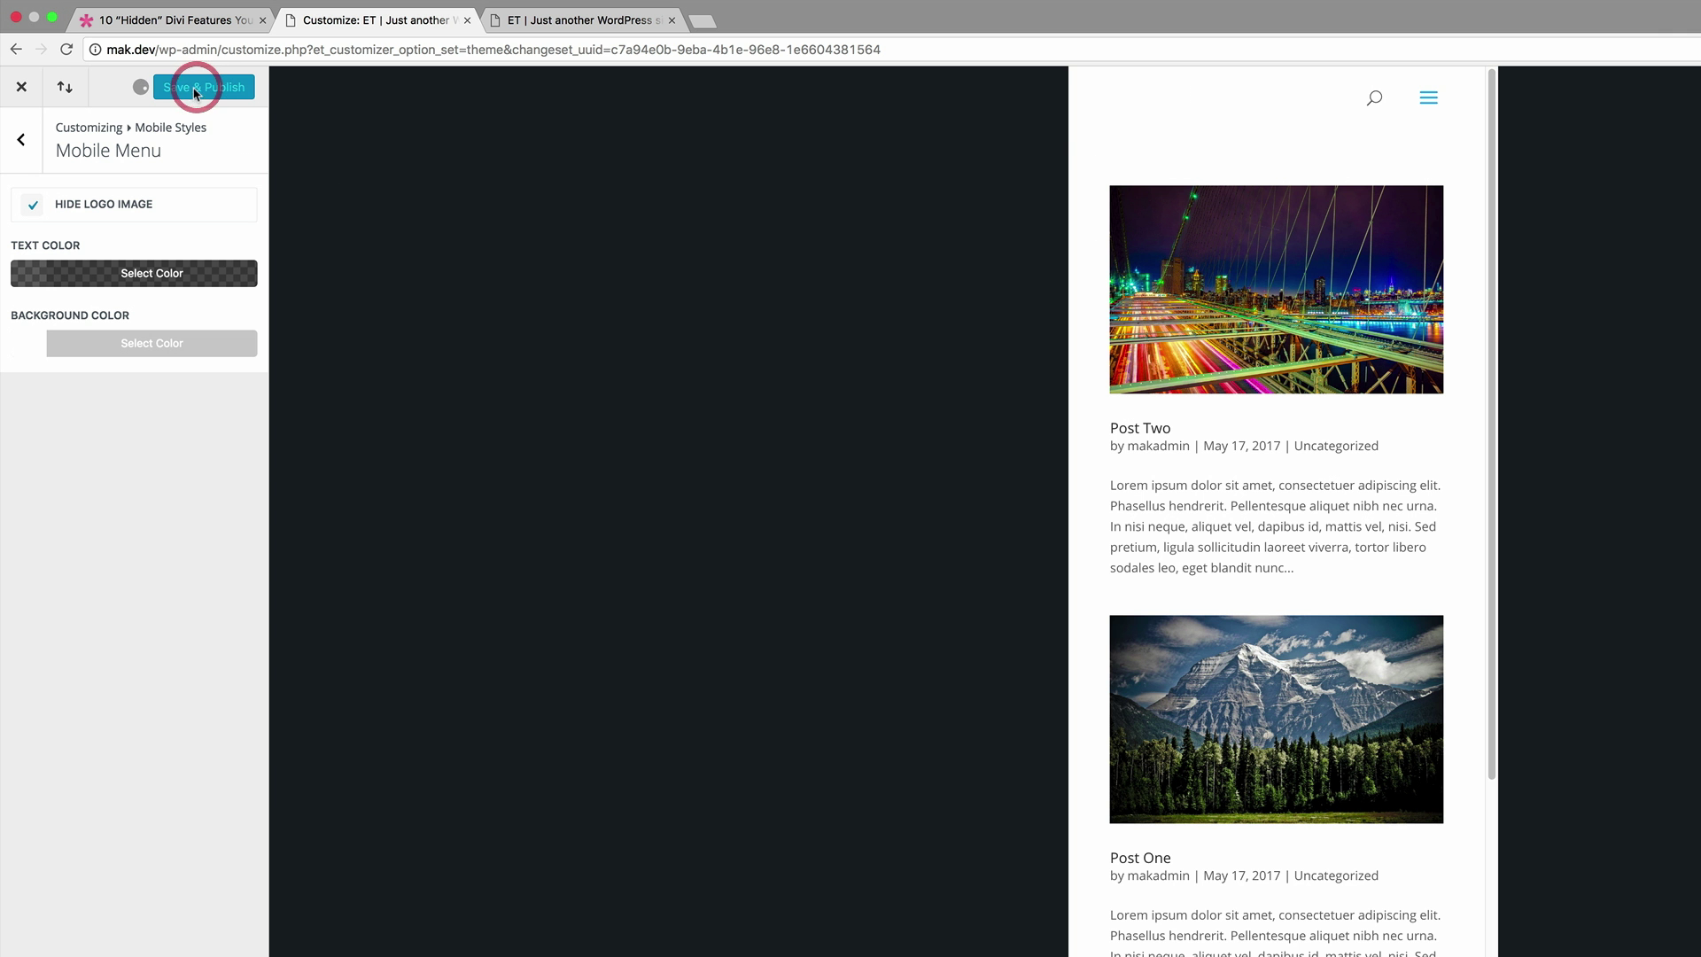
pyautogui.click(24, 139)
pyautogui.click(26, 139)
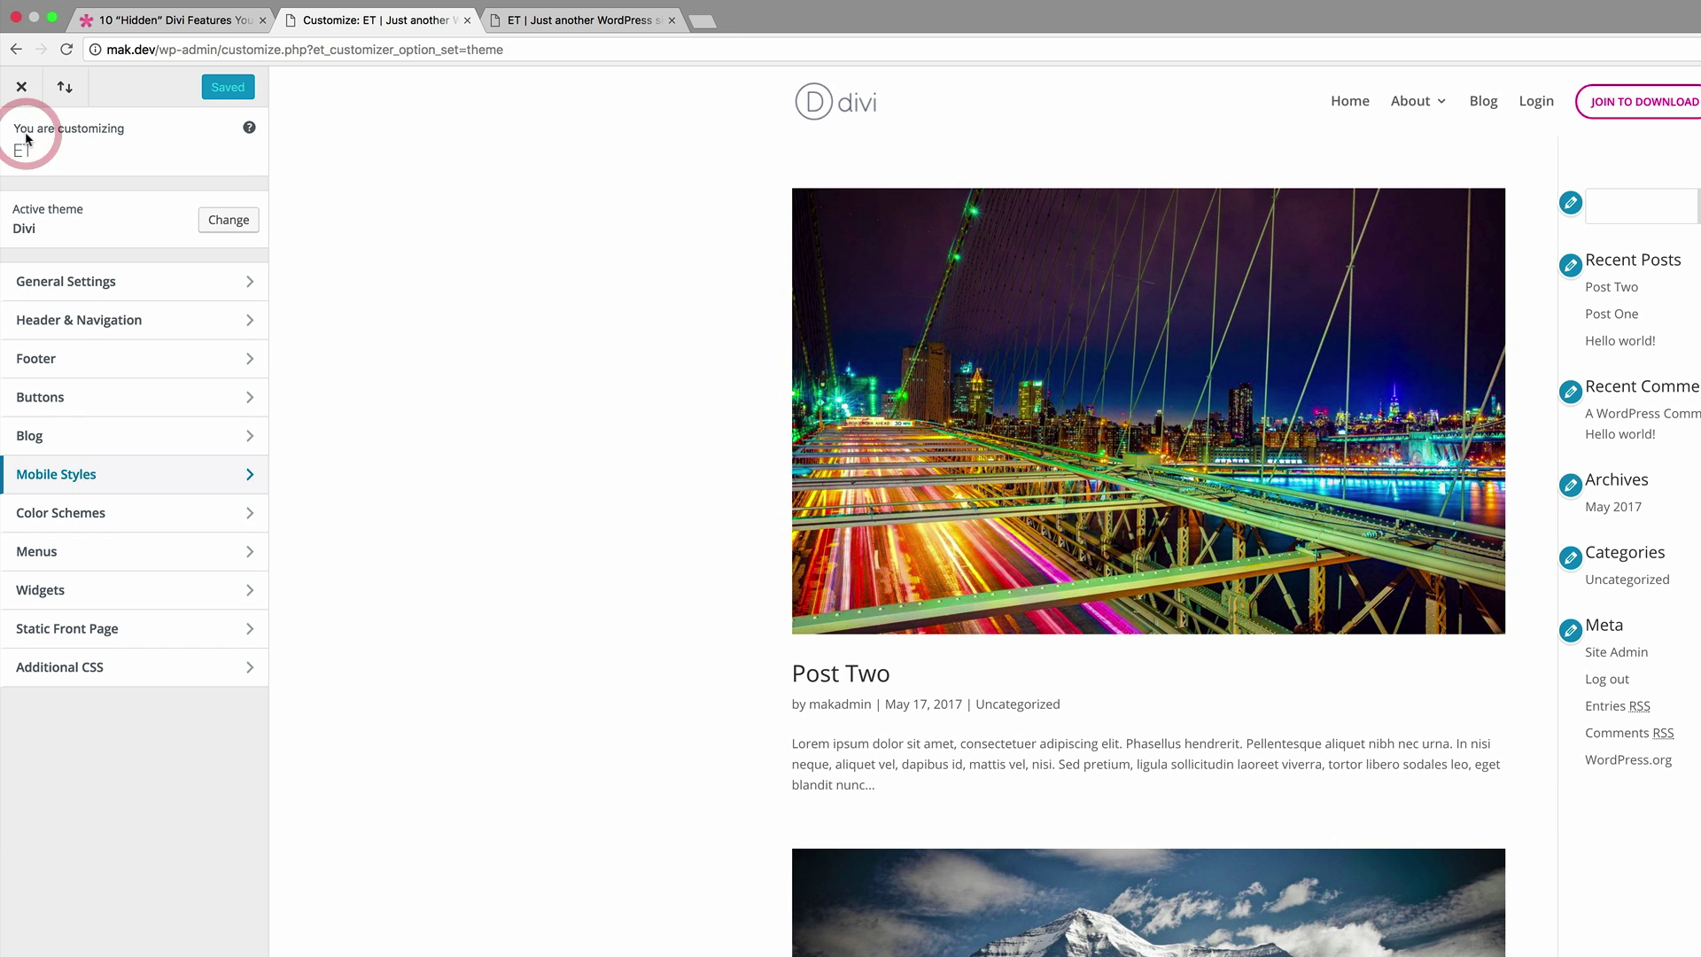
# Set the Primary Menu Bar's dropdown menu animation to Slide and publish it.
pyautogui.click(135, 320)
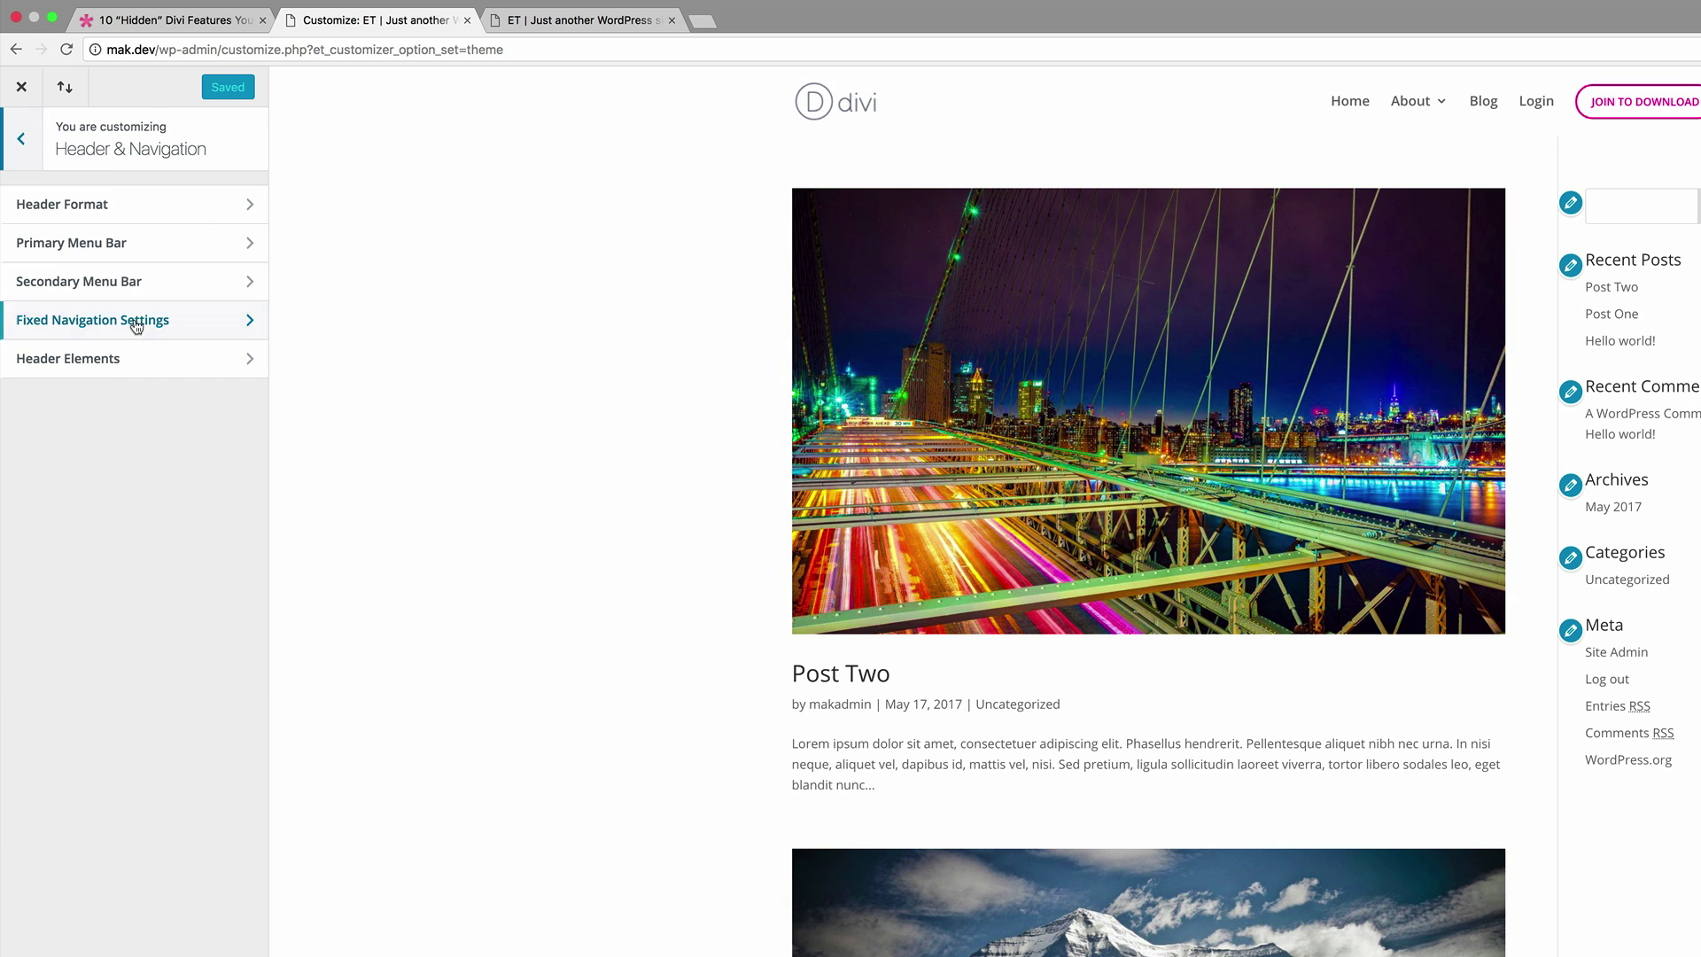
pyautogui.click(128, 244)
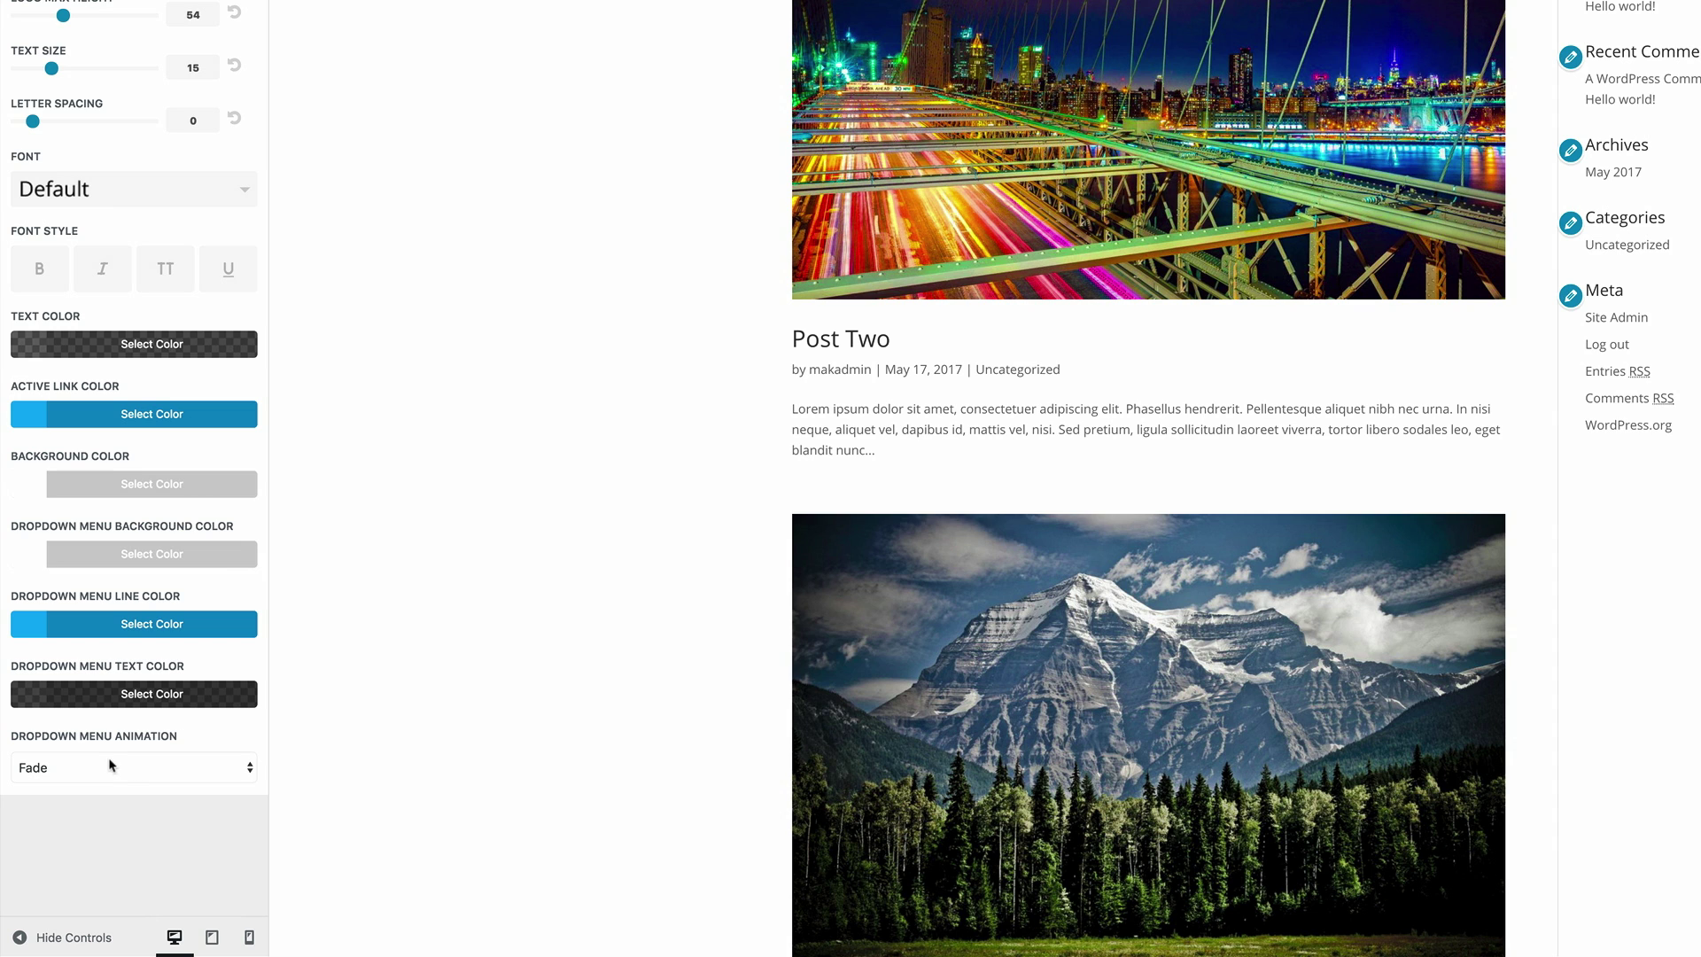
pyautogui.click(184, 773)
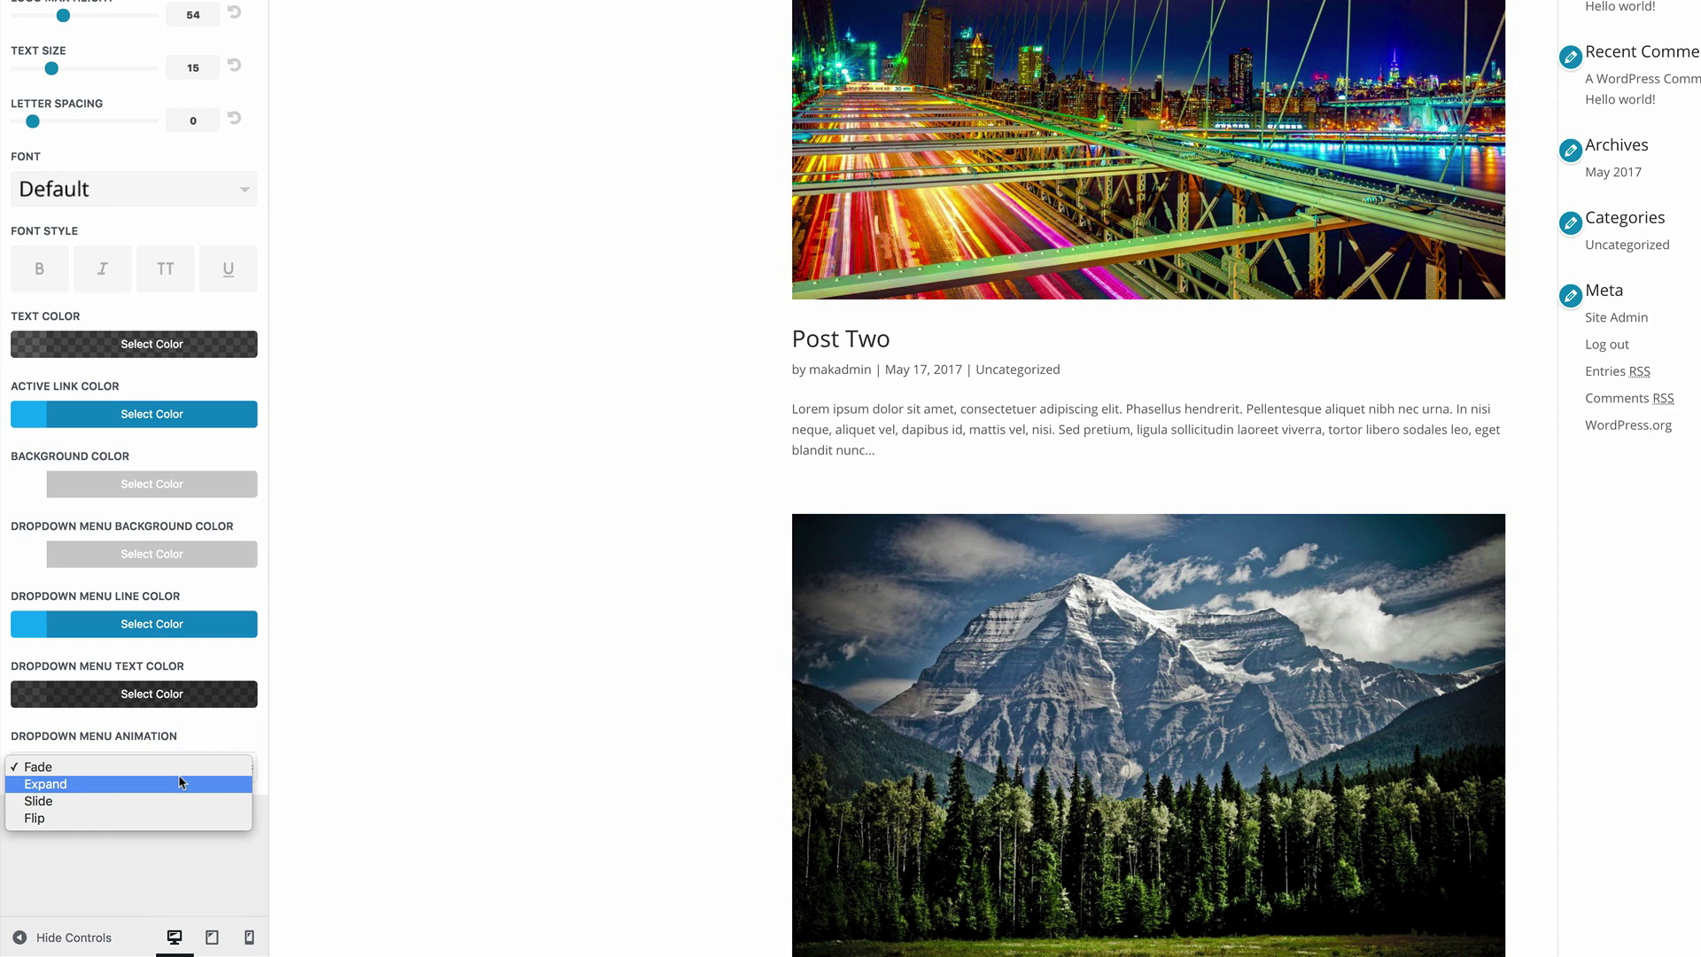
pyautogui.click(162, 822)
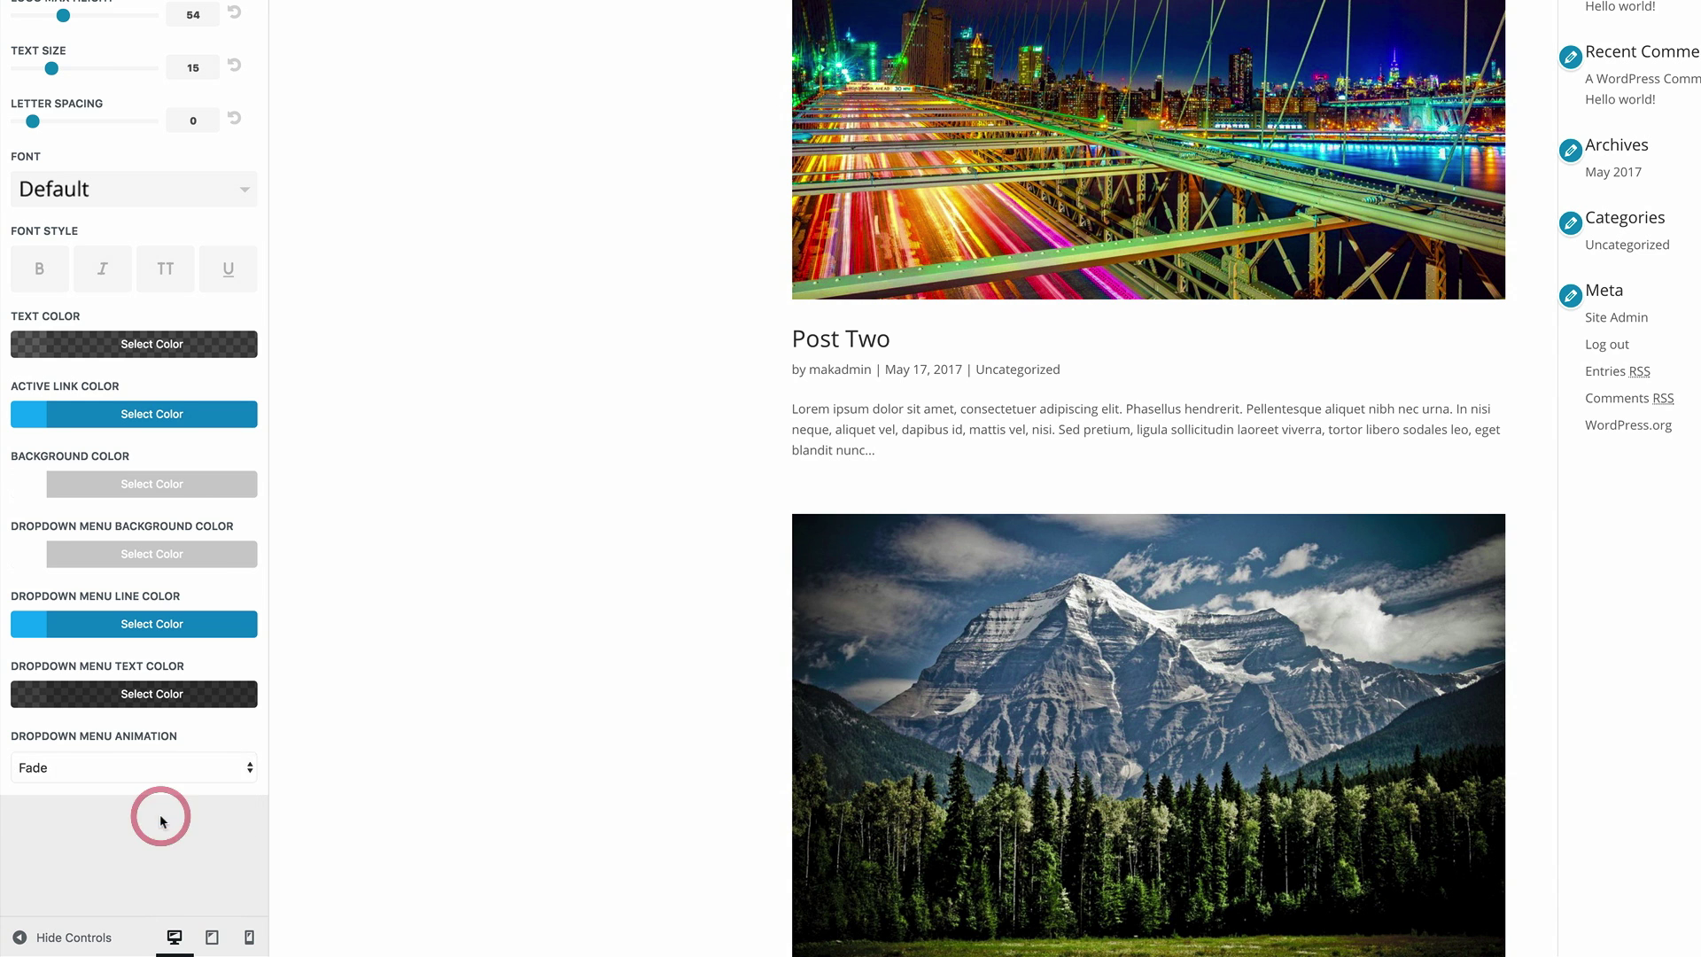
pyautogui.moveTo(1086, 35)
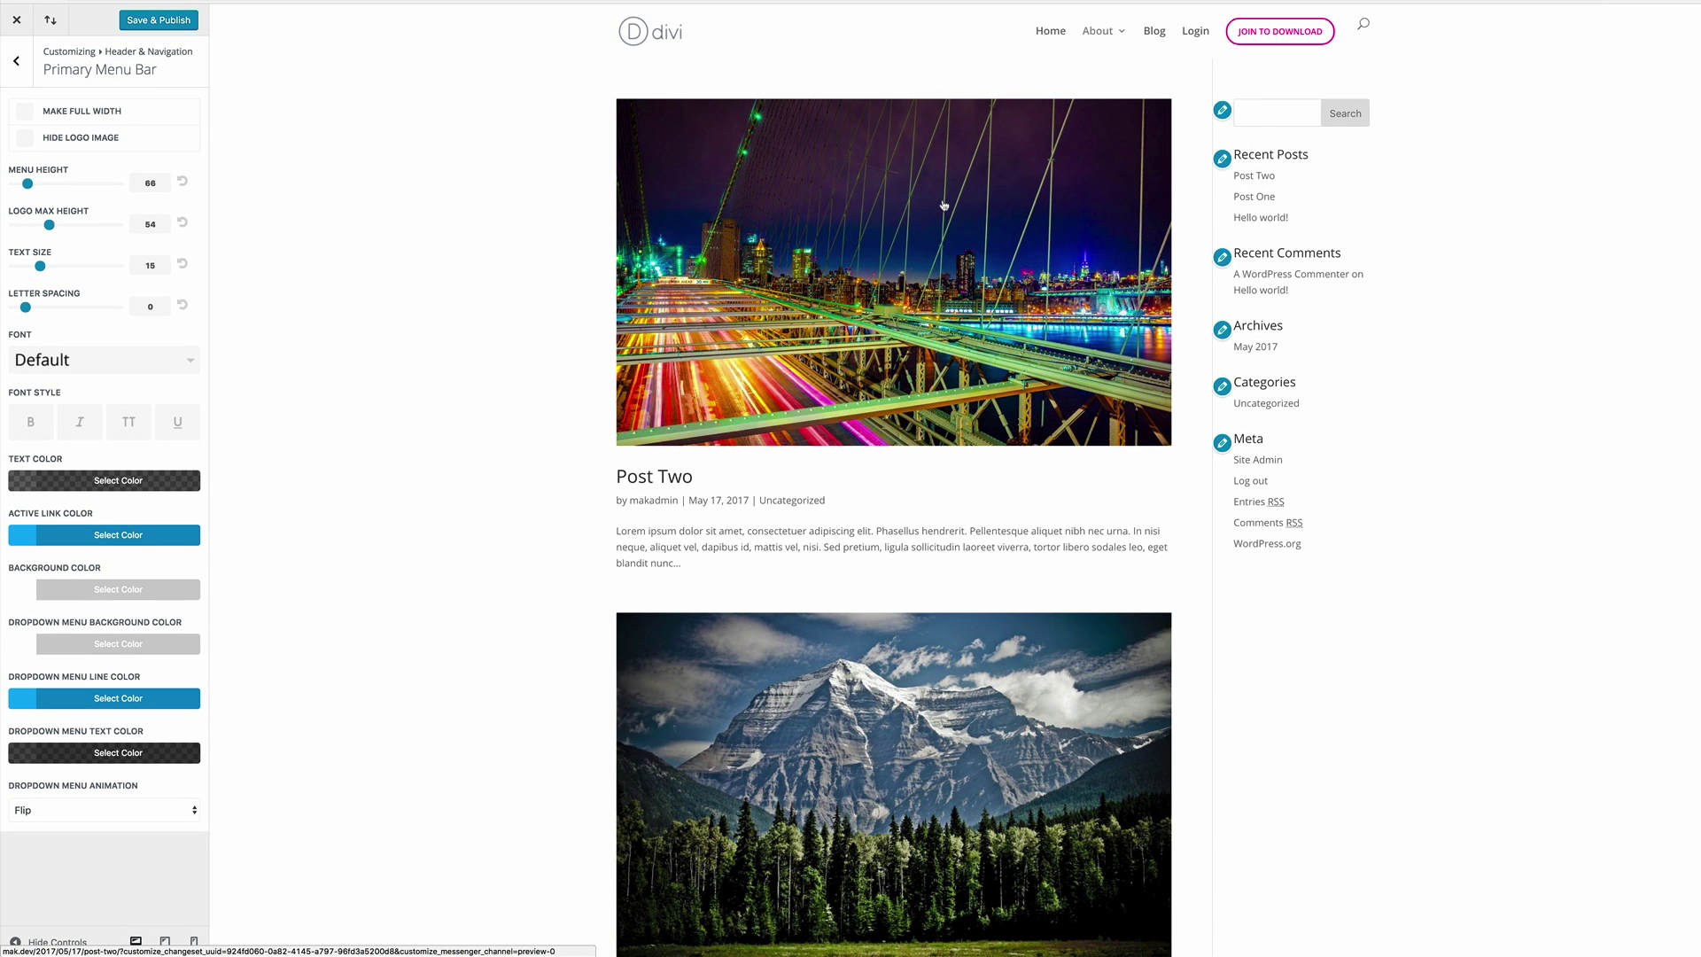
pyautogui.click(75, 808)
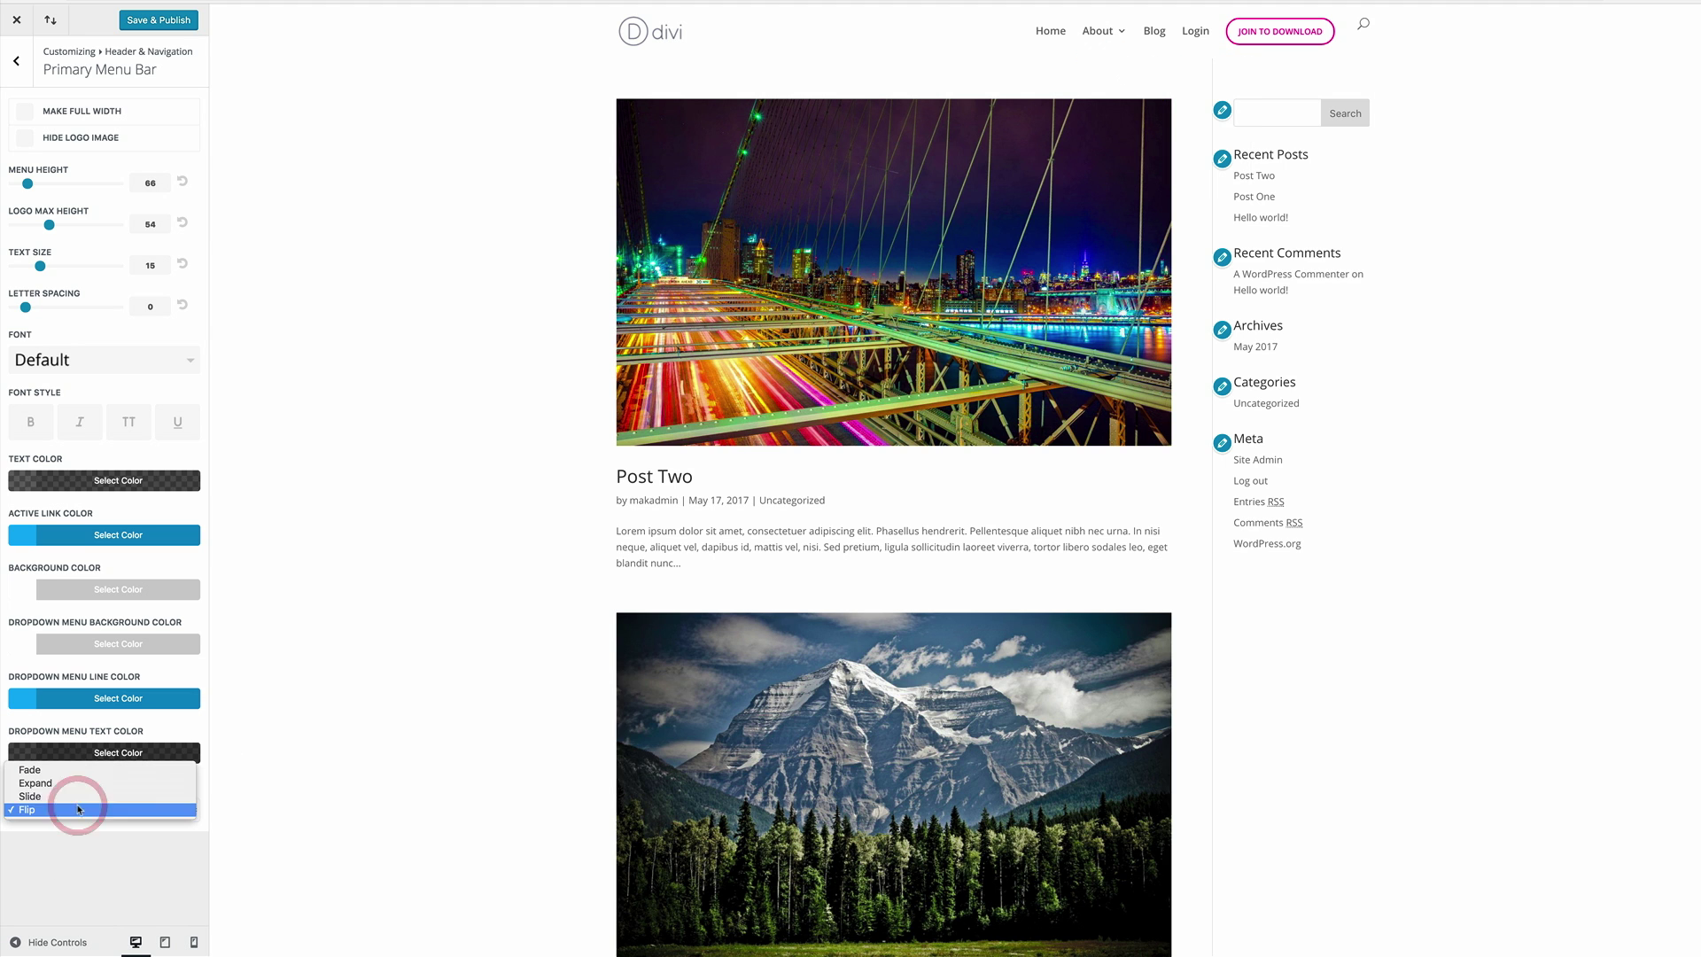
pyautogui.click(75, 793)
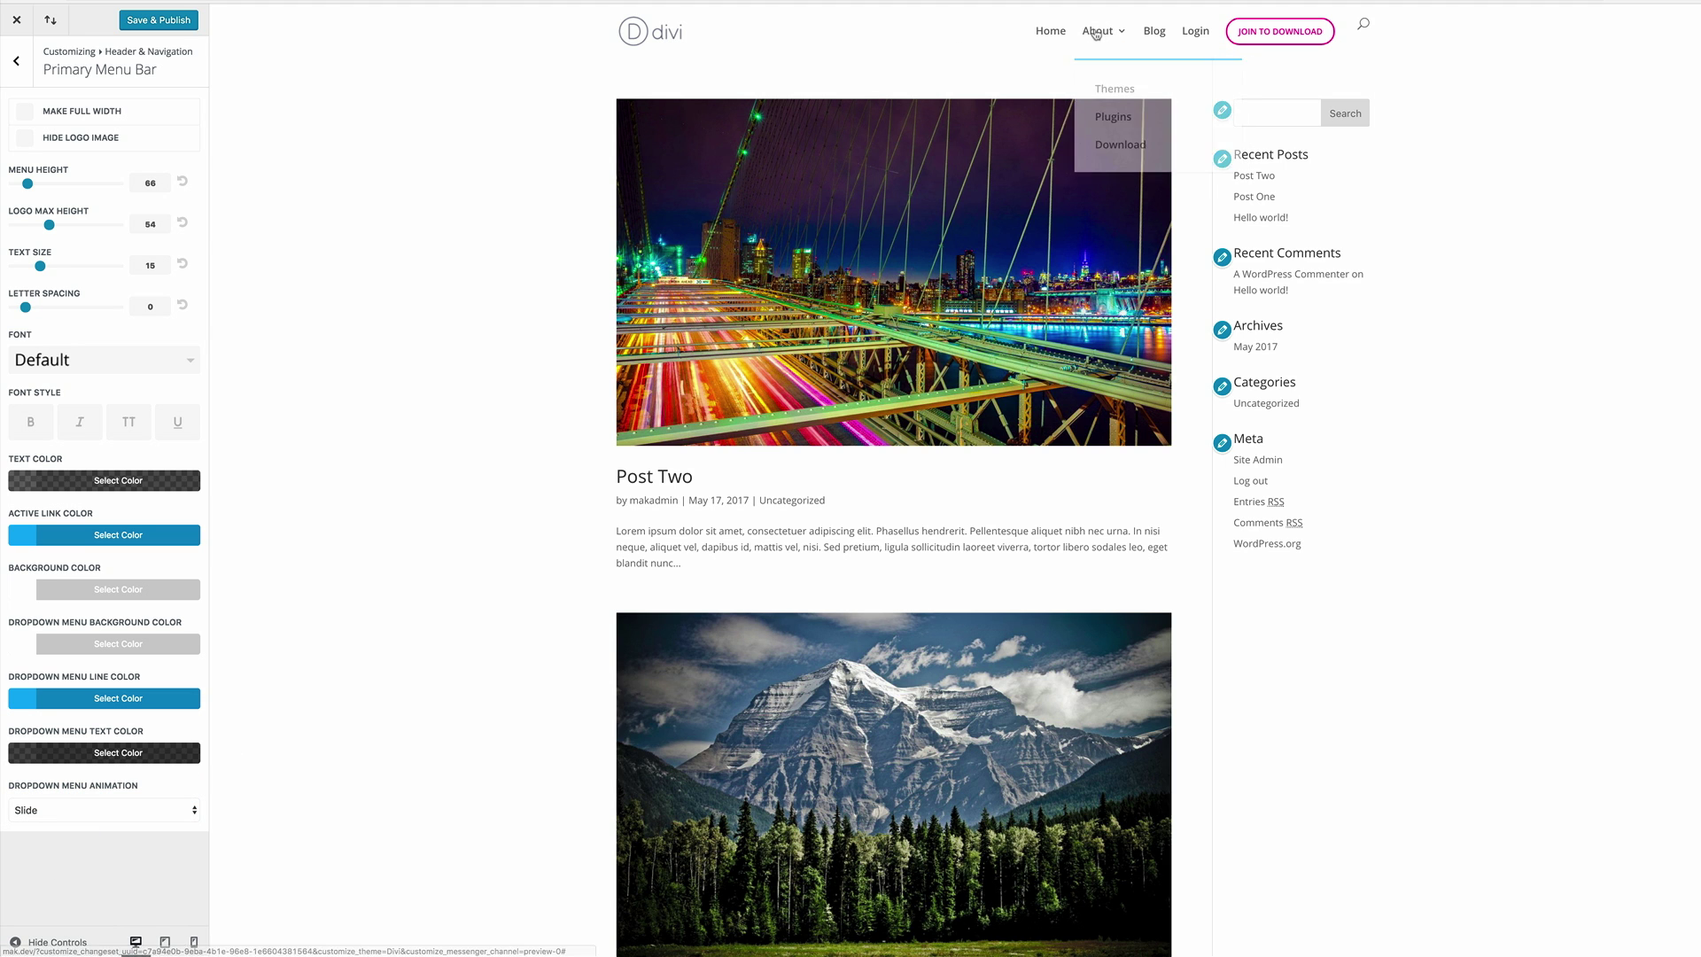
pyautogui.click(184, 21)
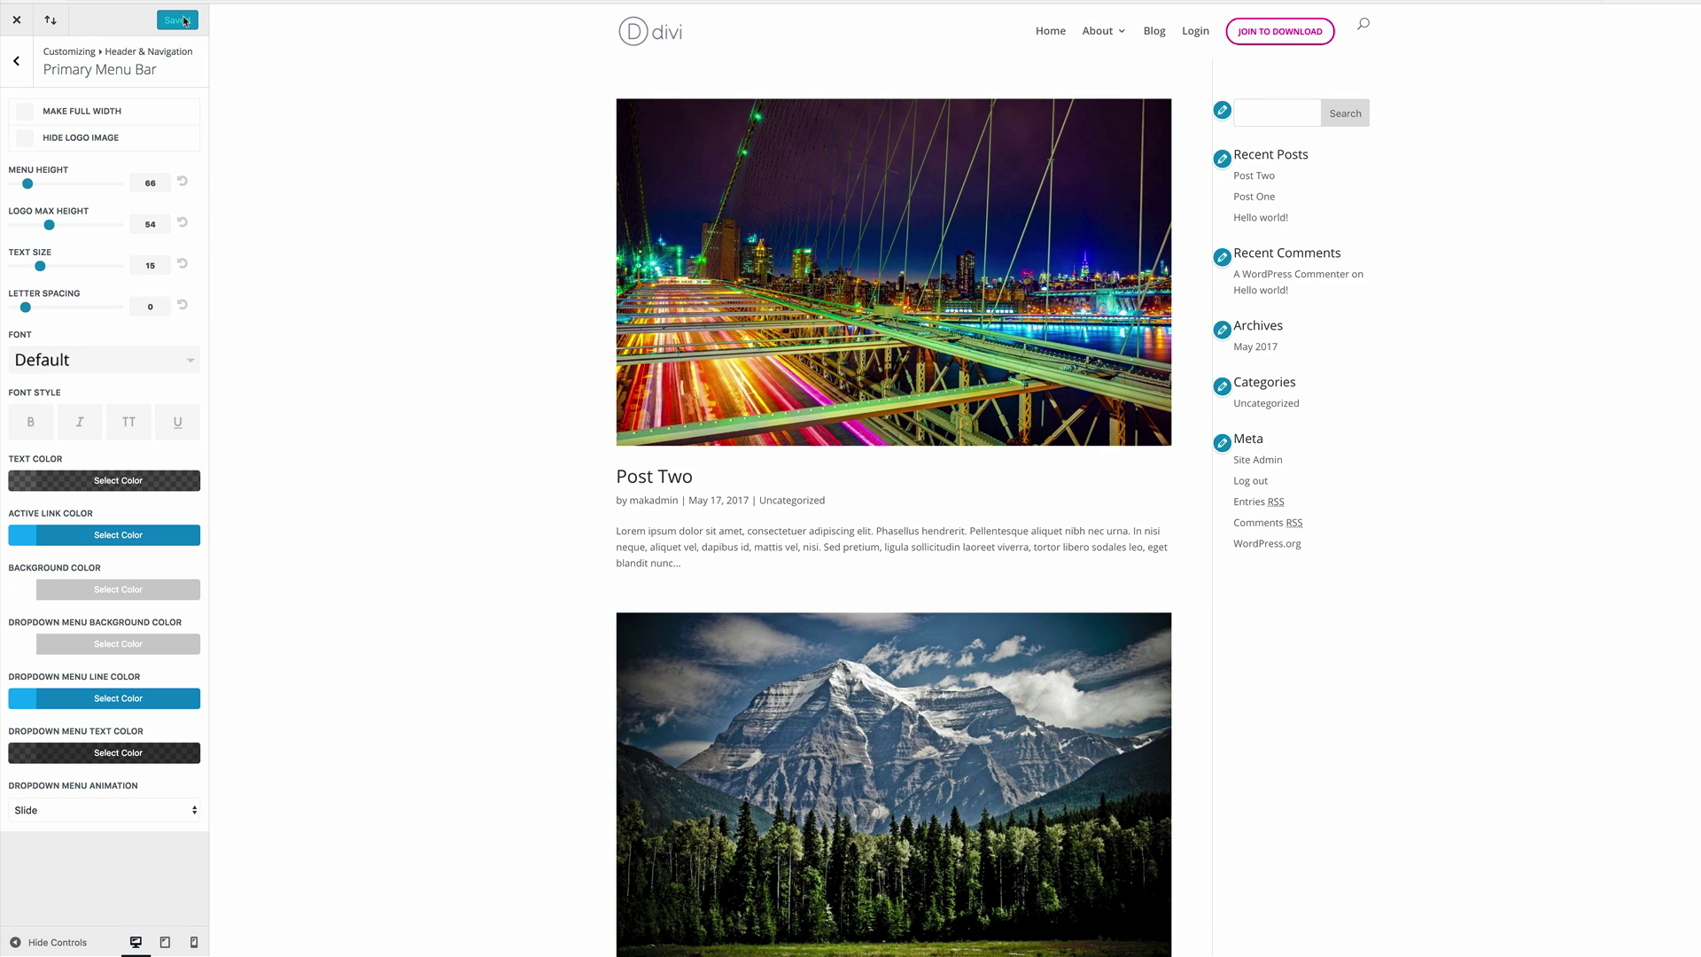
# Review the Secondary Menu Bar's dropdown animation choices, keeping Fade.
pyautogui.click(19, 62)
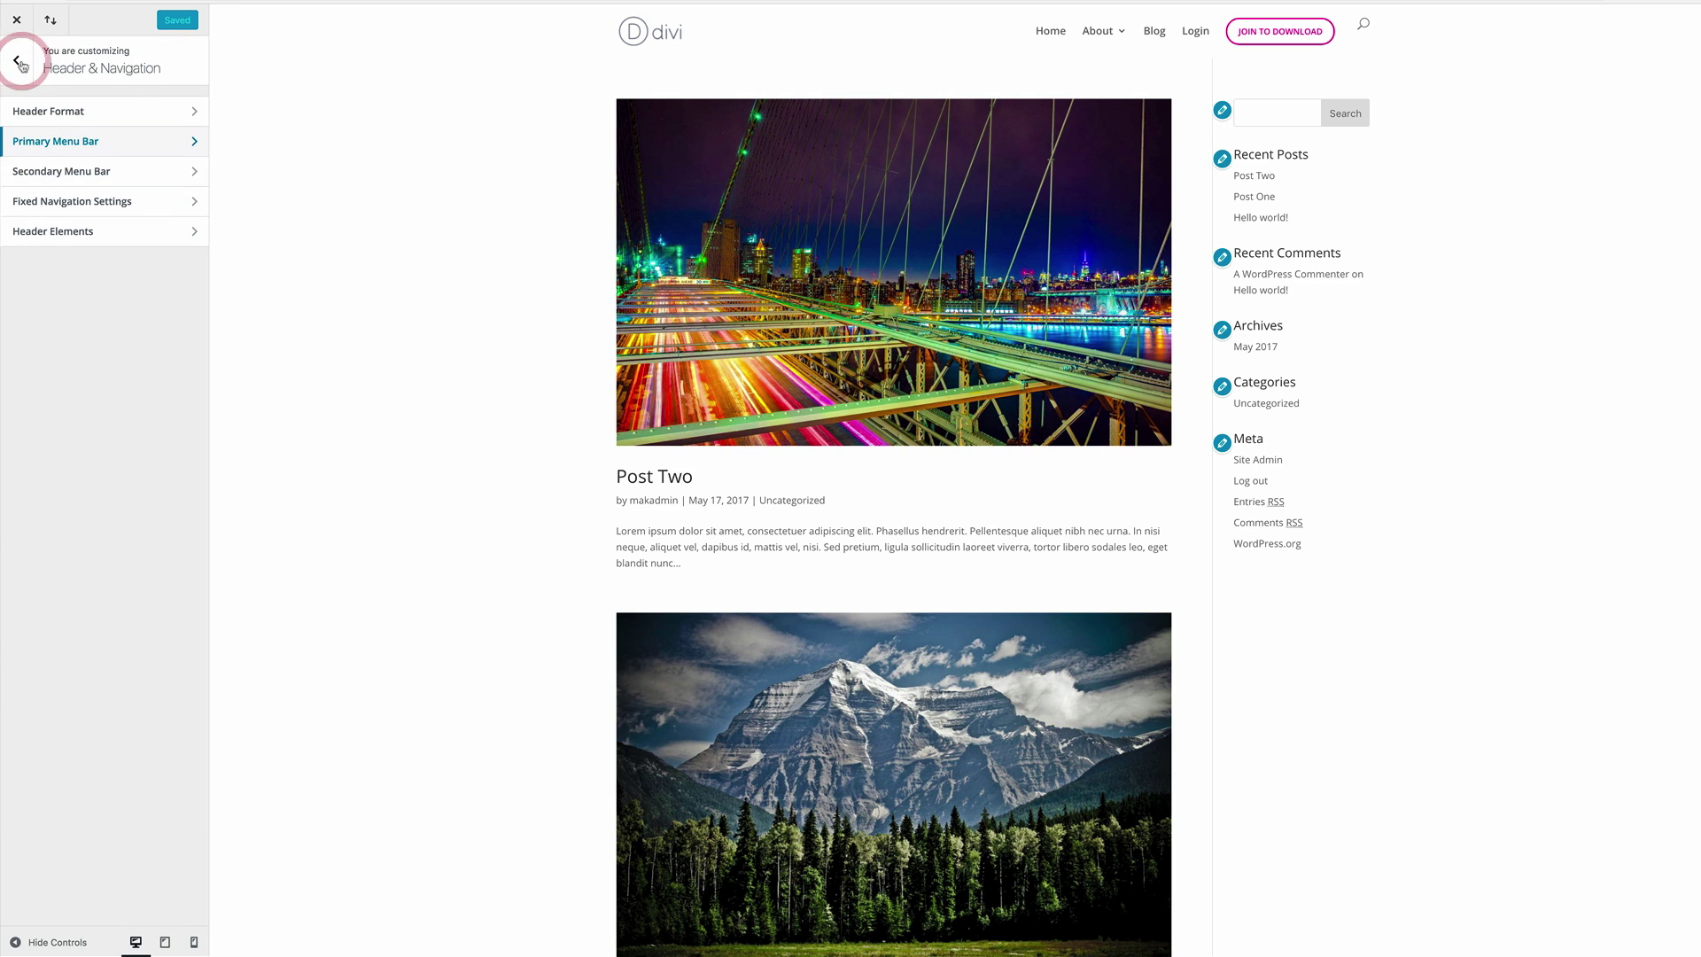
pyautogui.click(73, 172)
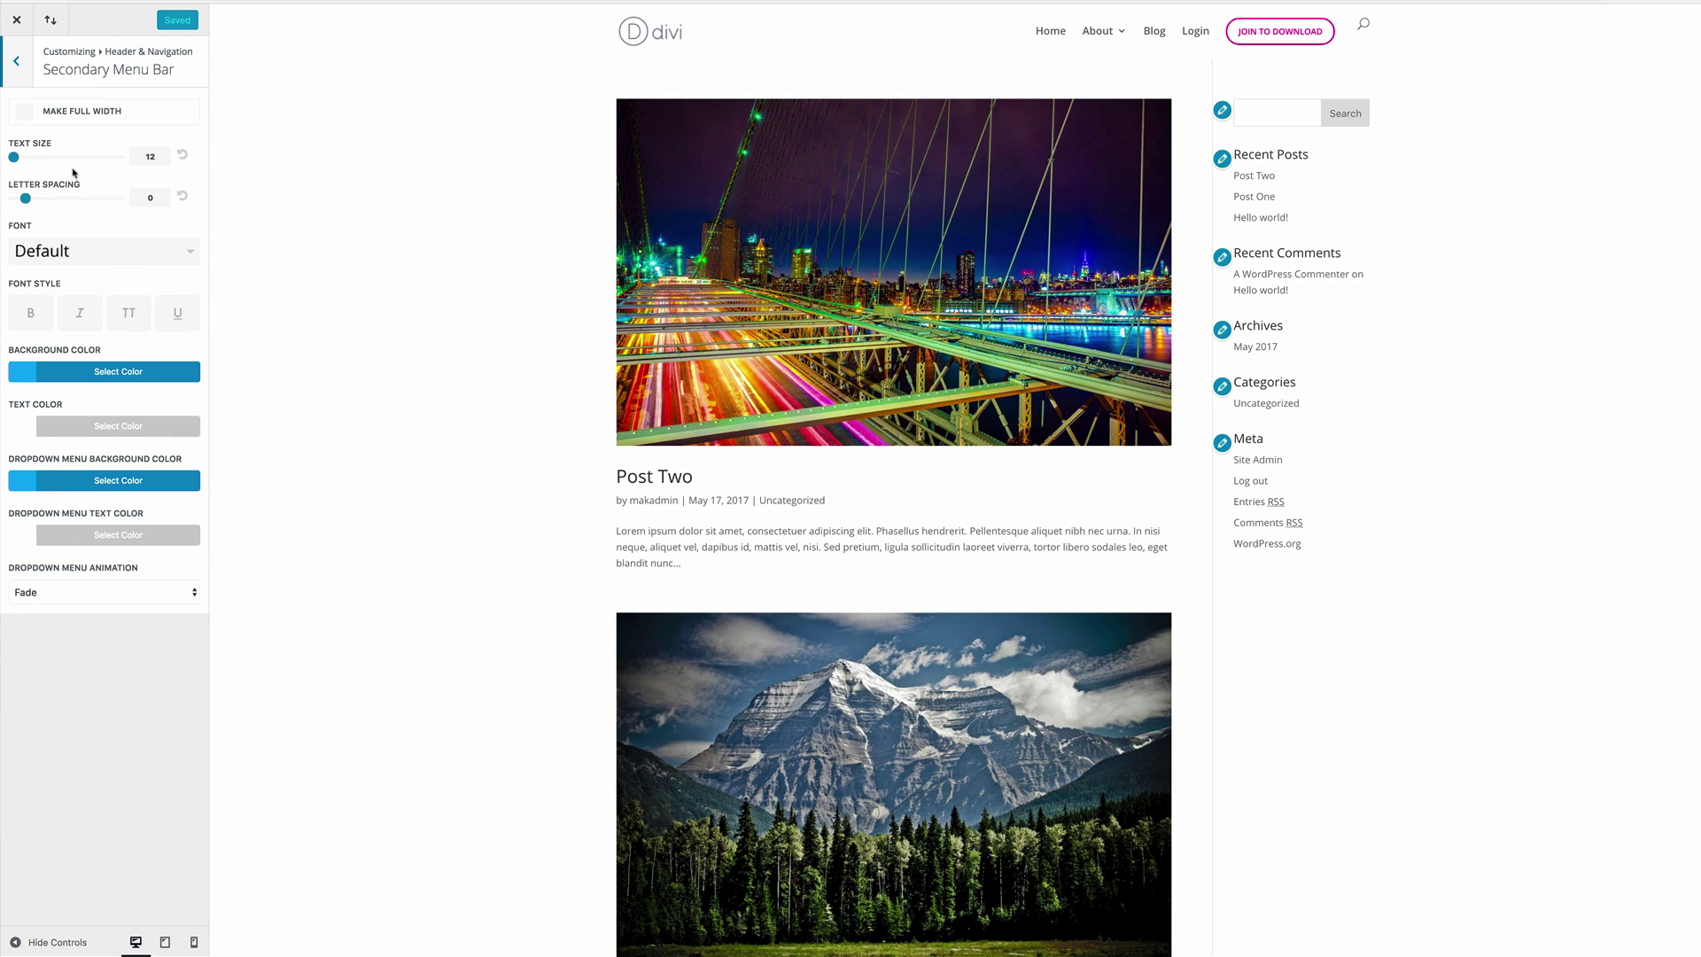
pyautogui.click(91, 593)
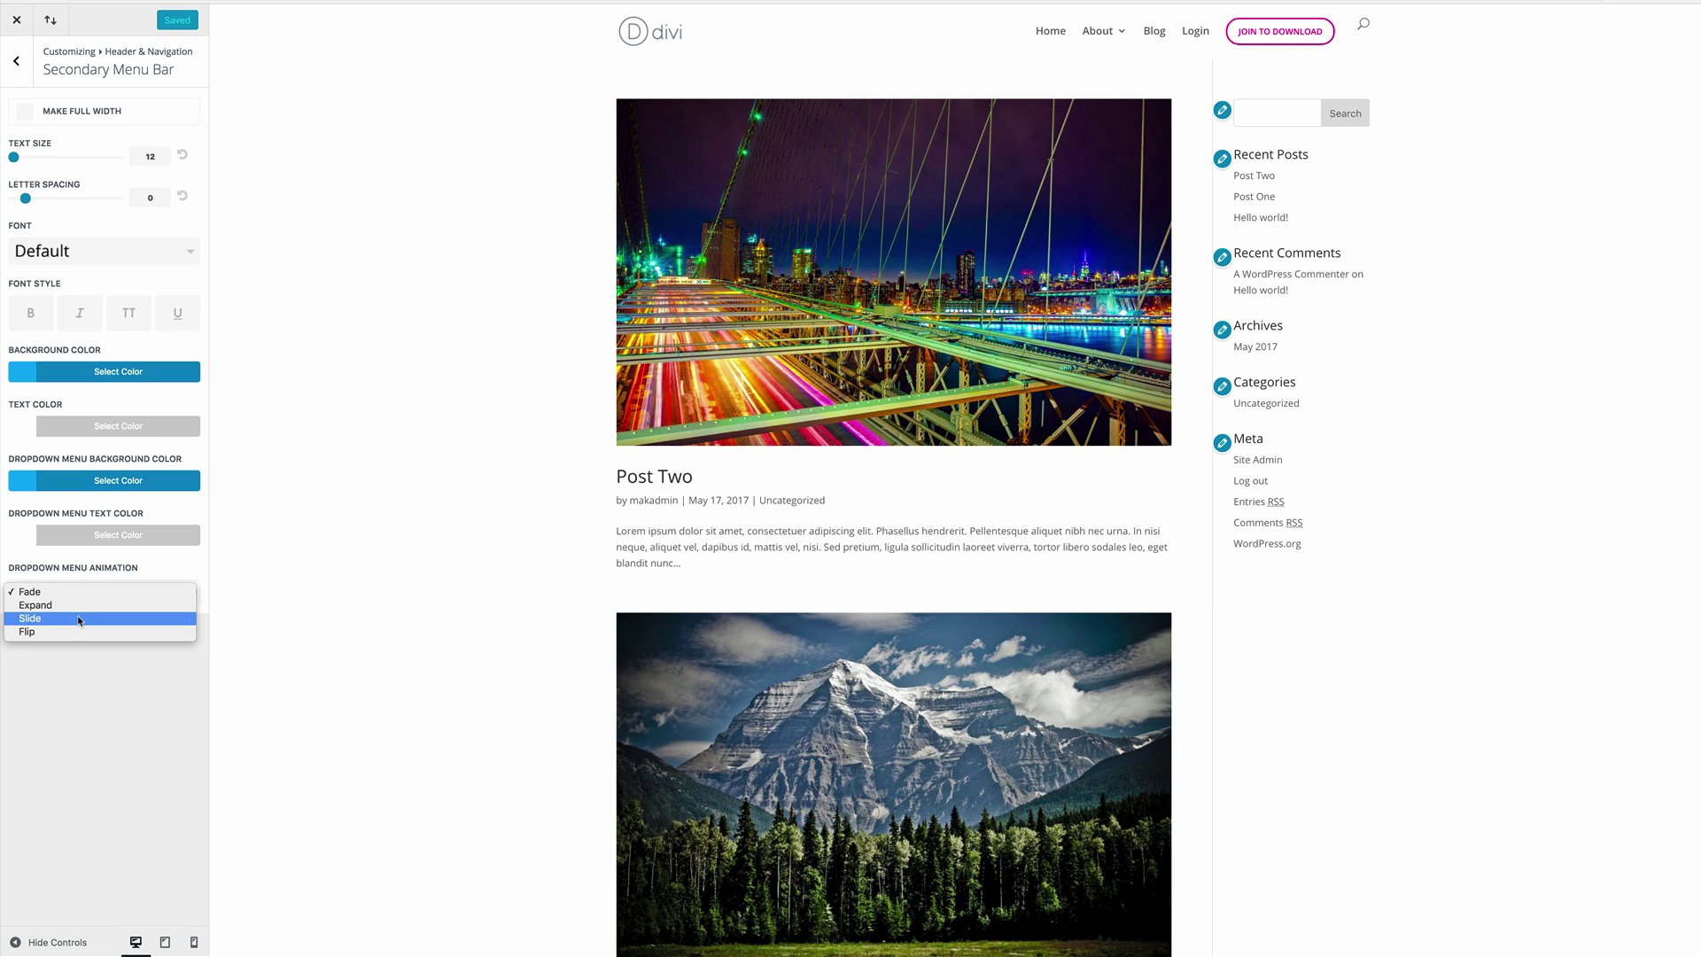
pyautogui.click(116, 675)
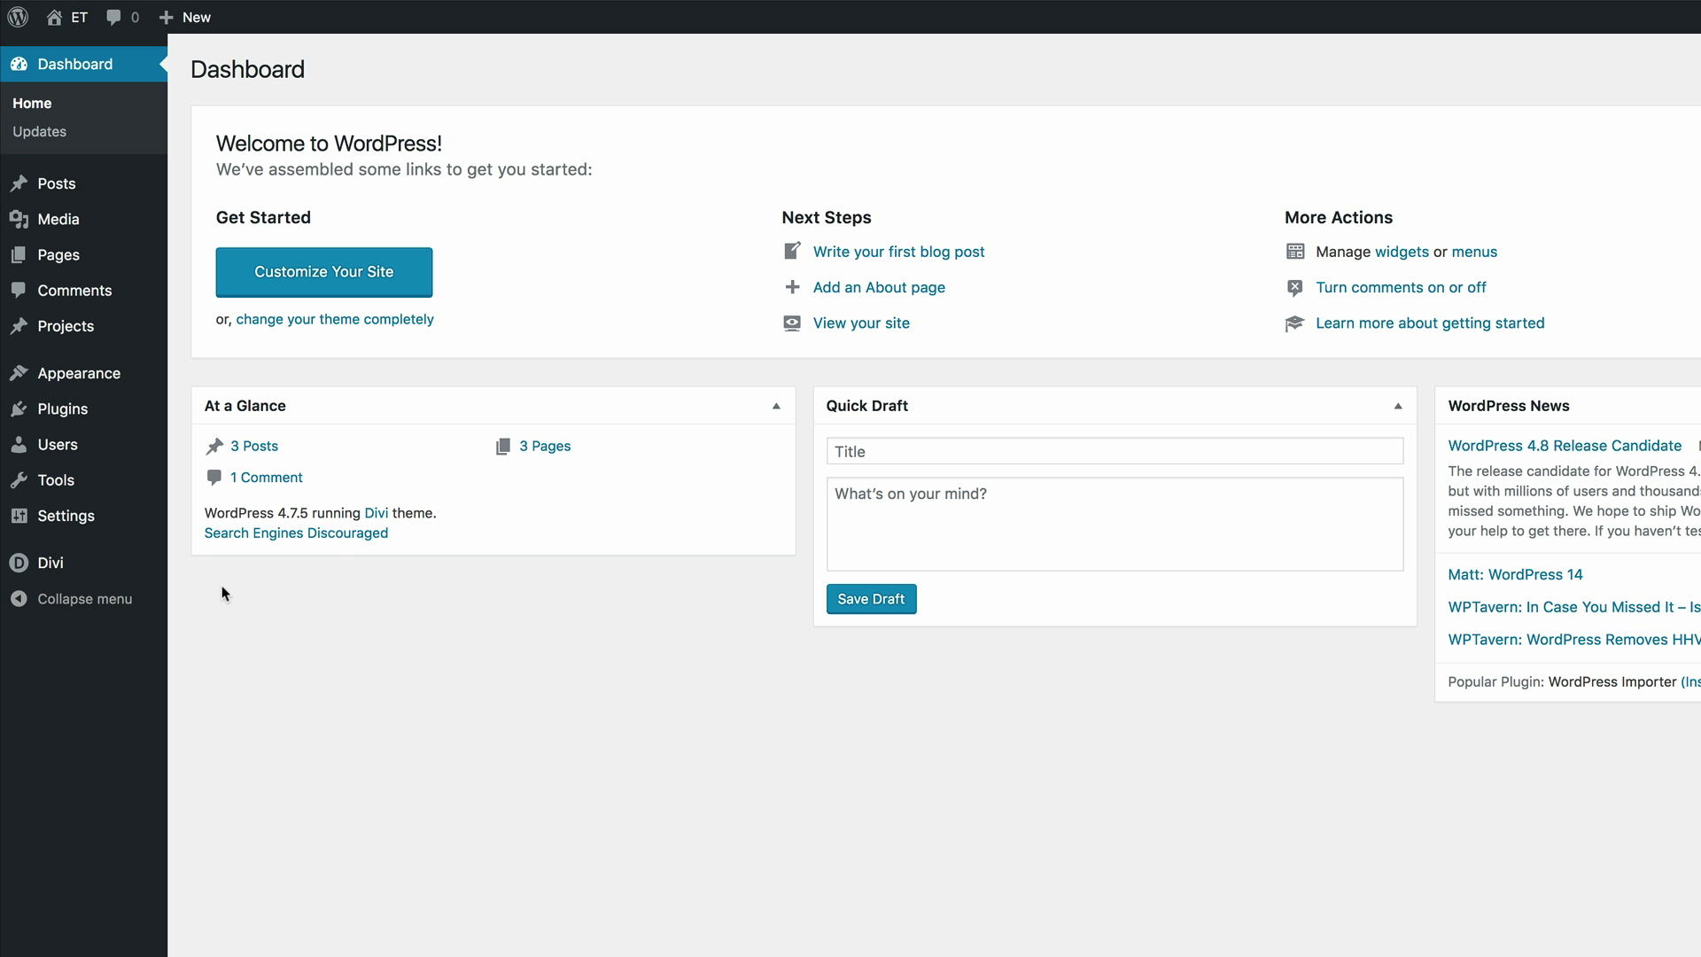
# Open the Theme Customizer's Footer > Bottom Bar settings.
pyautogui.moveTo(43, 564)
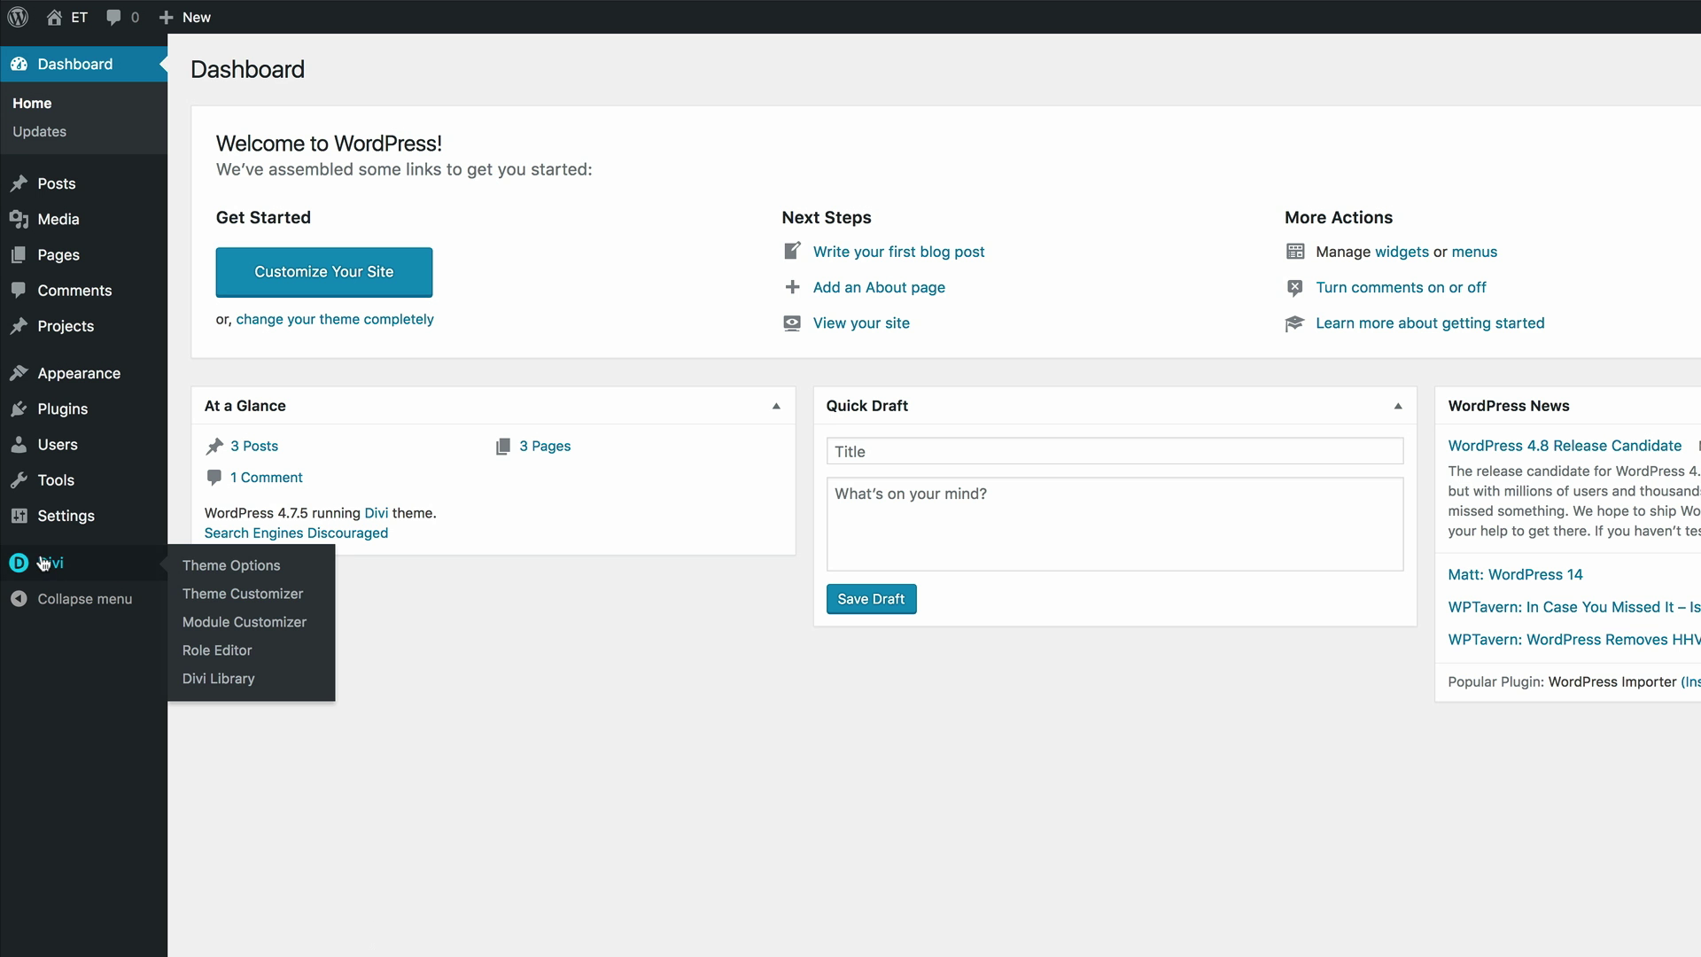
pyautogui.click(304, 596)
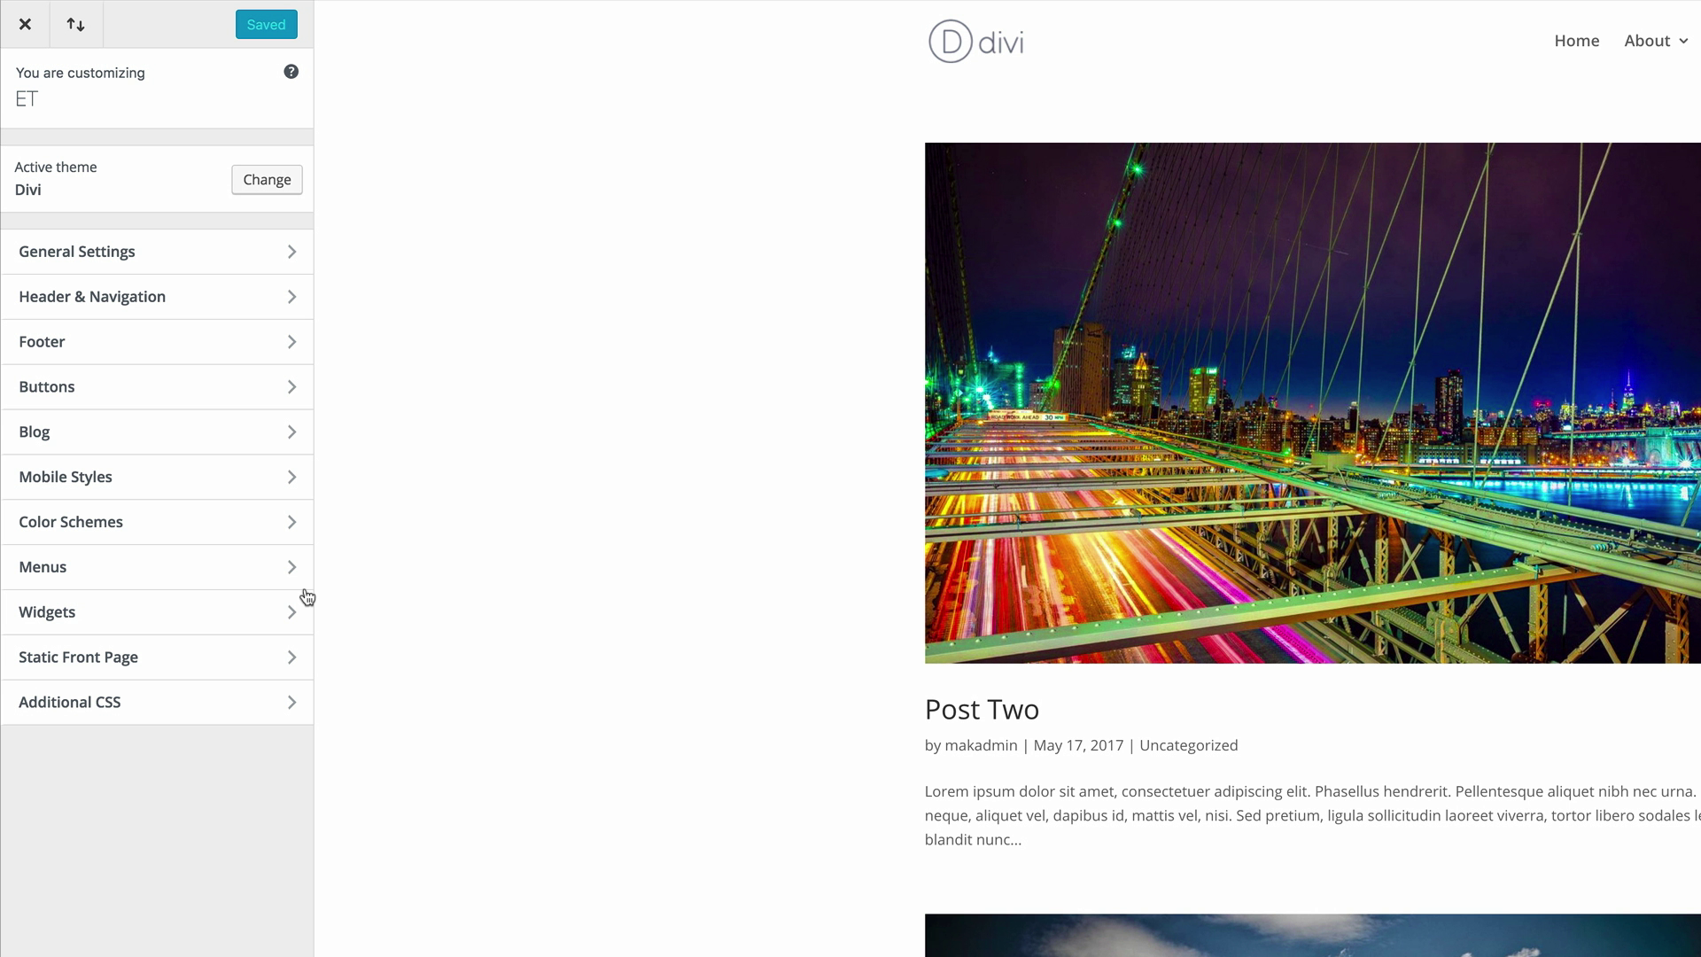
pyautogui.click(197, 348)
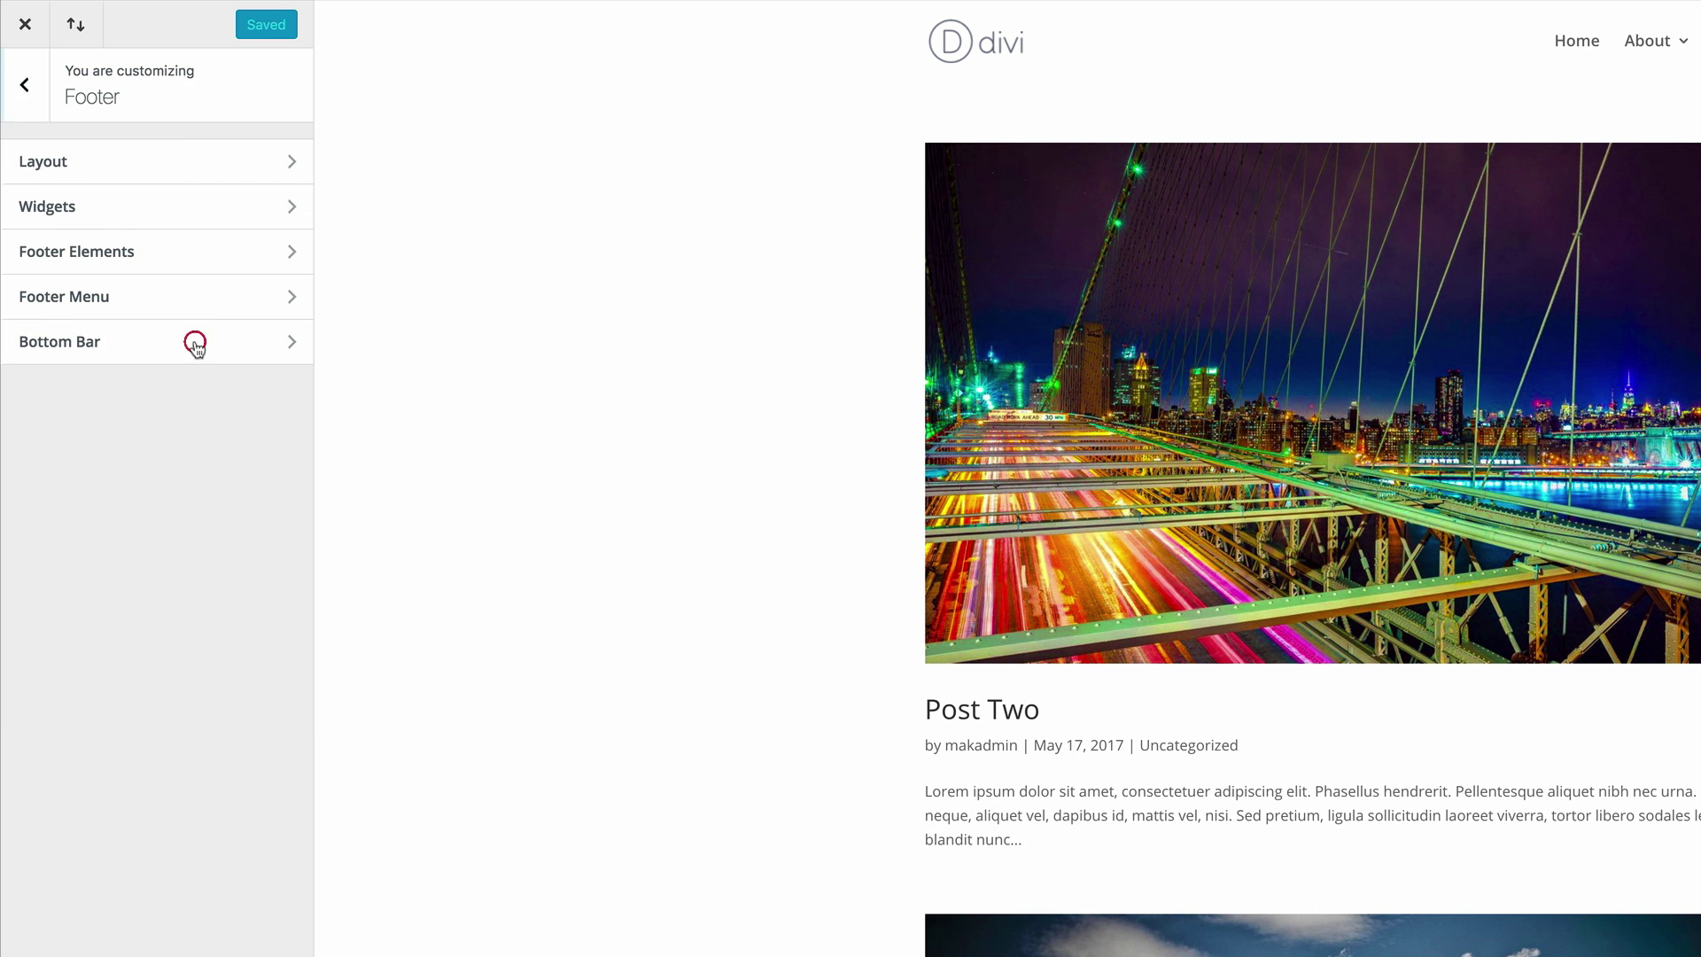
pyautogui.click(161, 349)
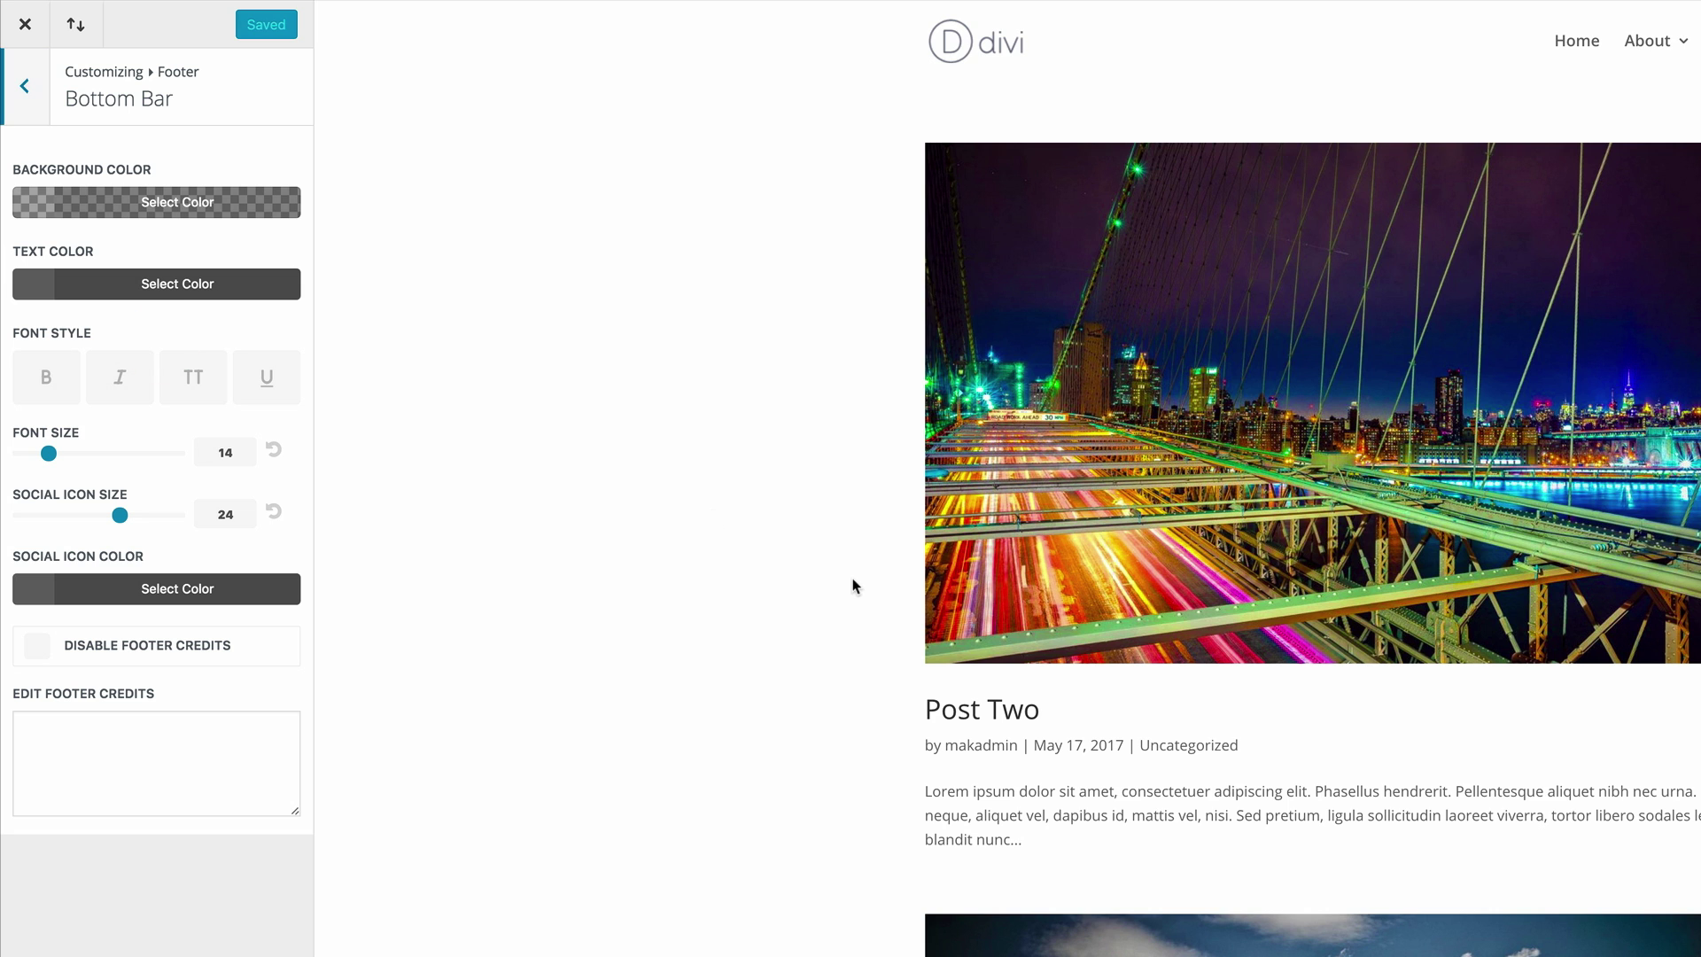
pyautogui.scroll(-5, 852, 577)
pyautogui.scroll(-5, 852, 588)
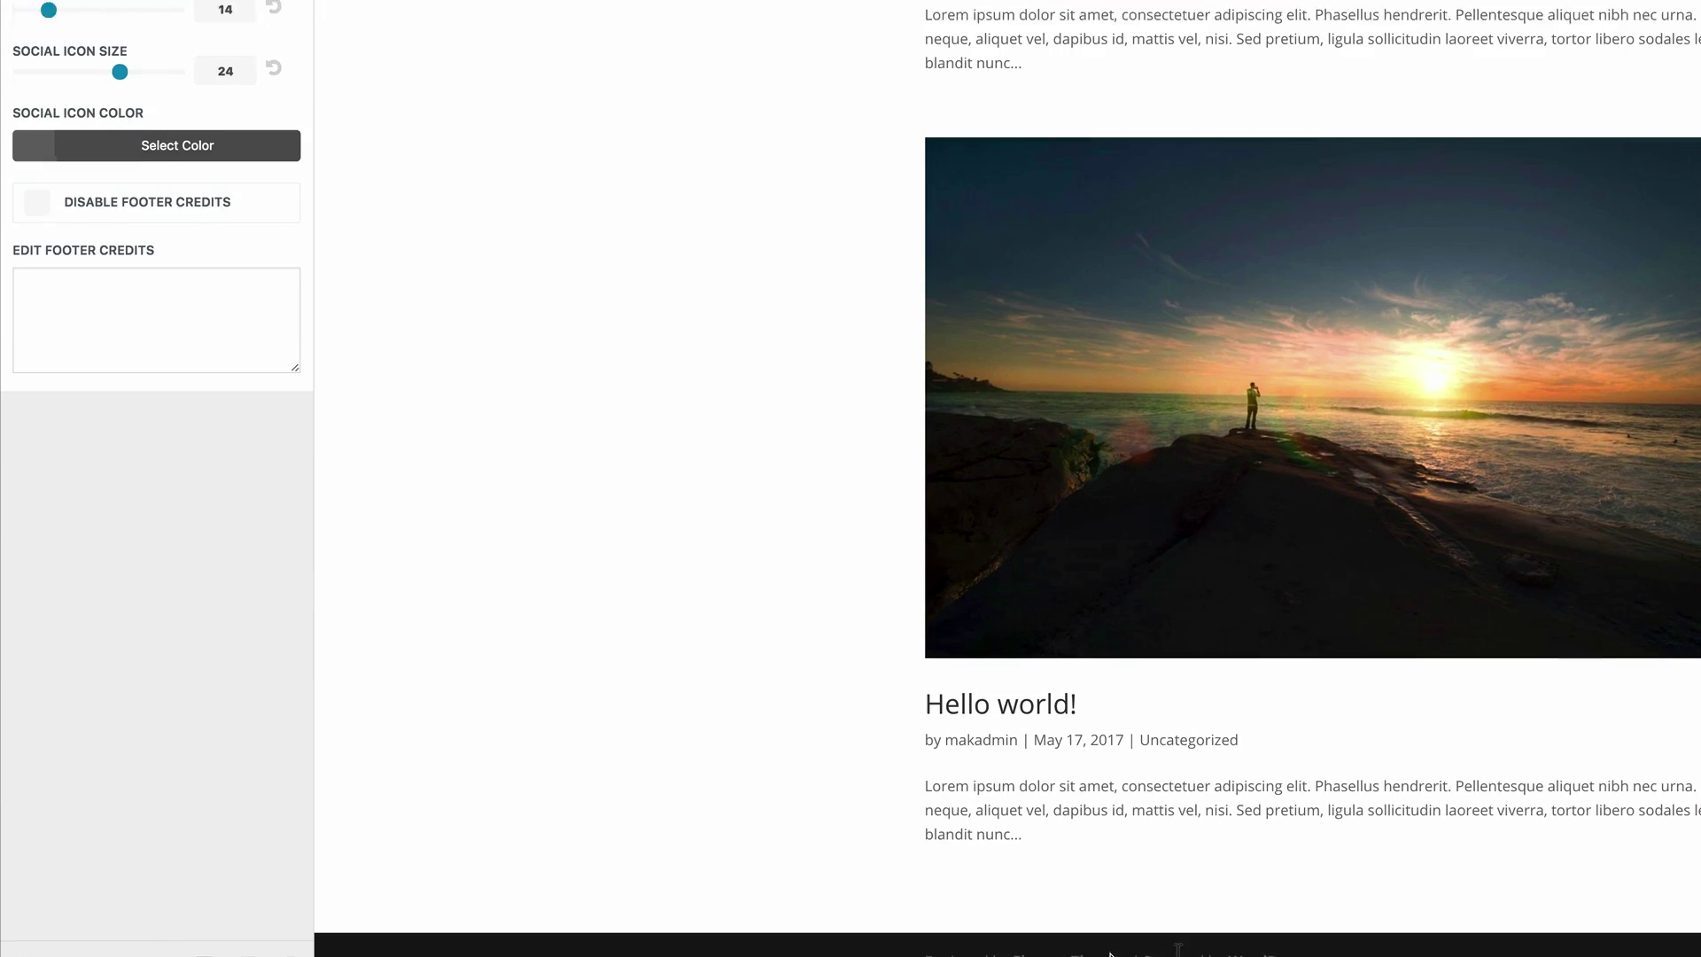
# Edit the footer credits to read 'Designed by' followed by the designer's name.
pyautogui.click(171, 257)
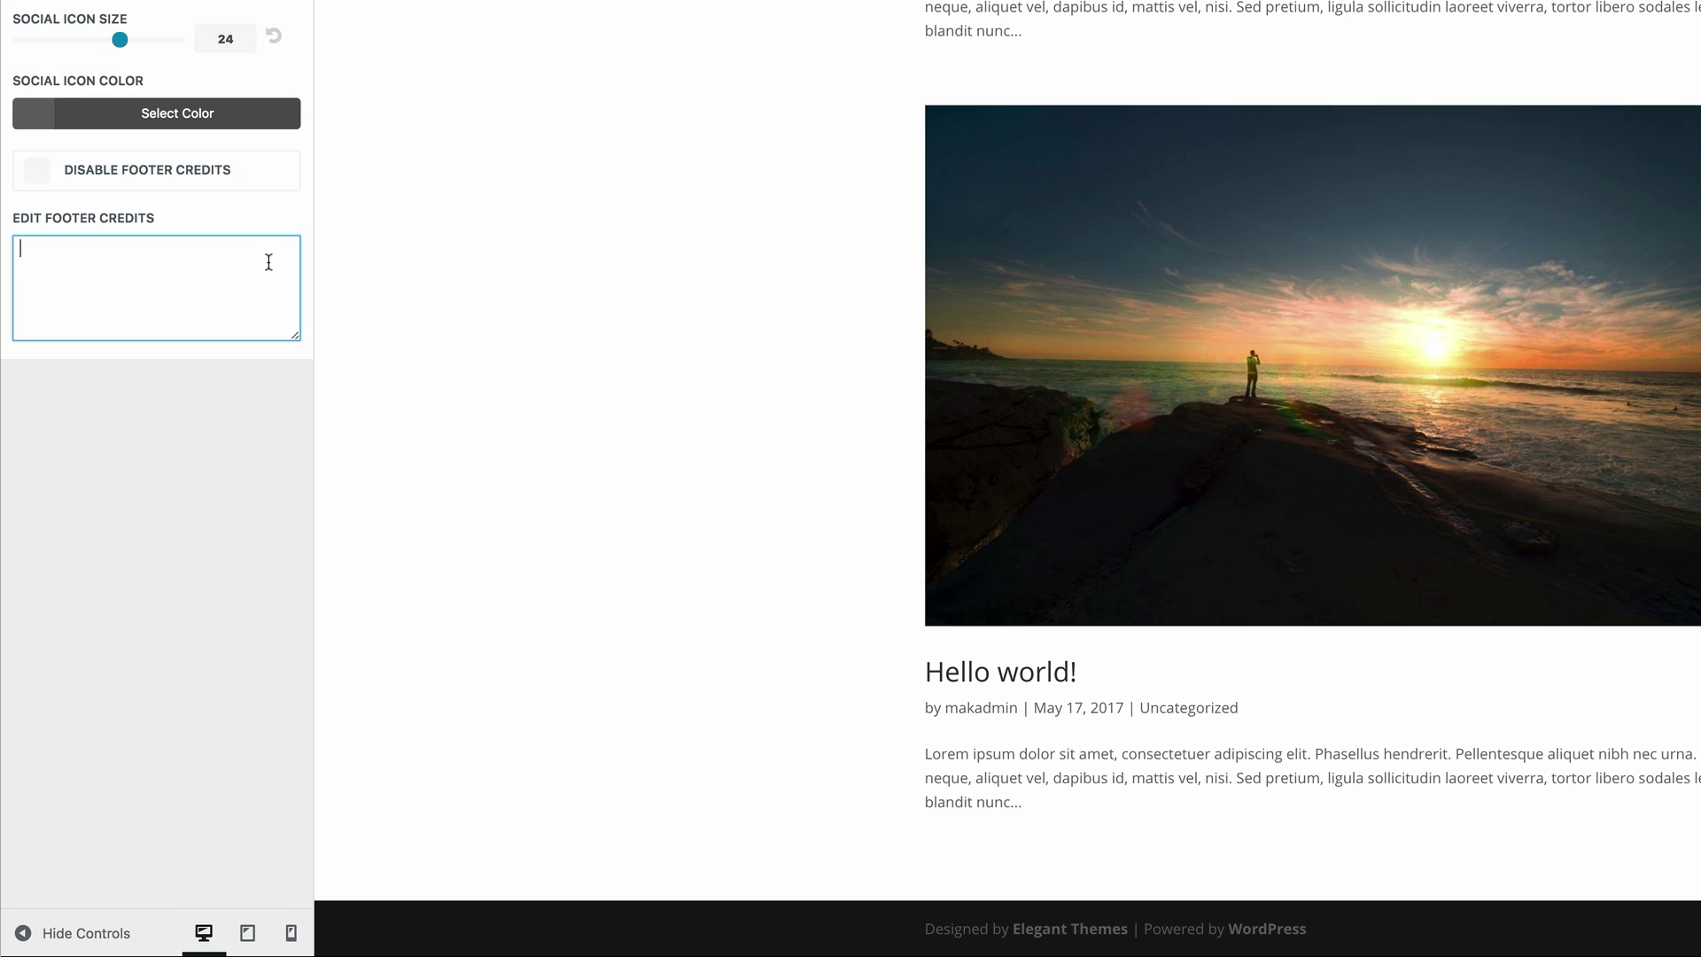
pyautogui.write('Designed ')
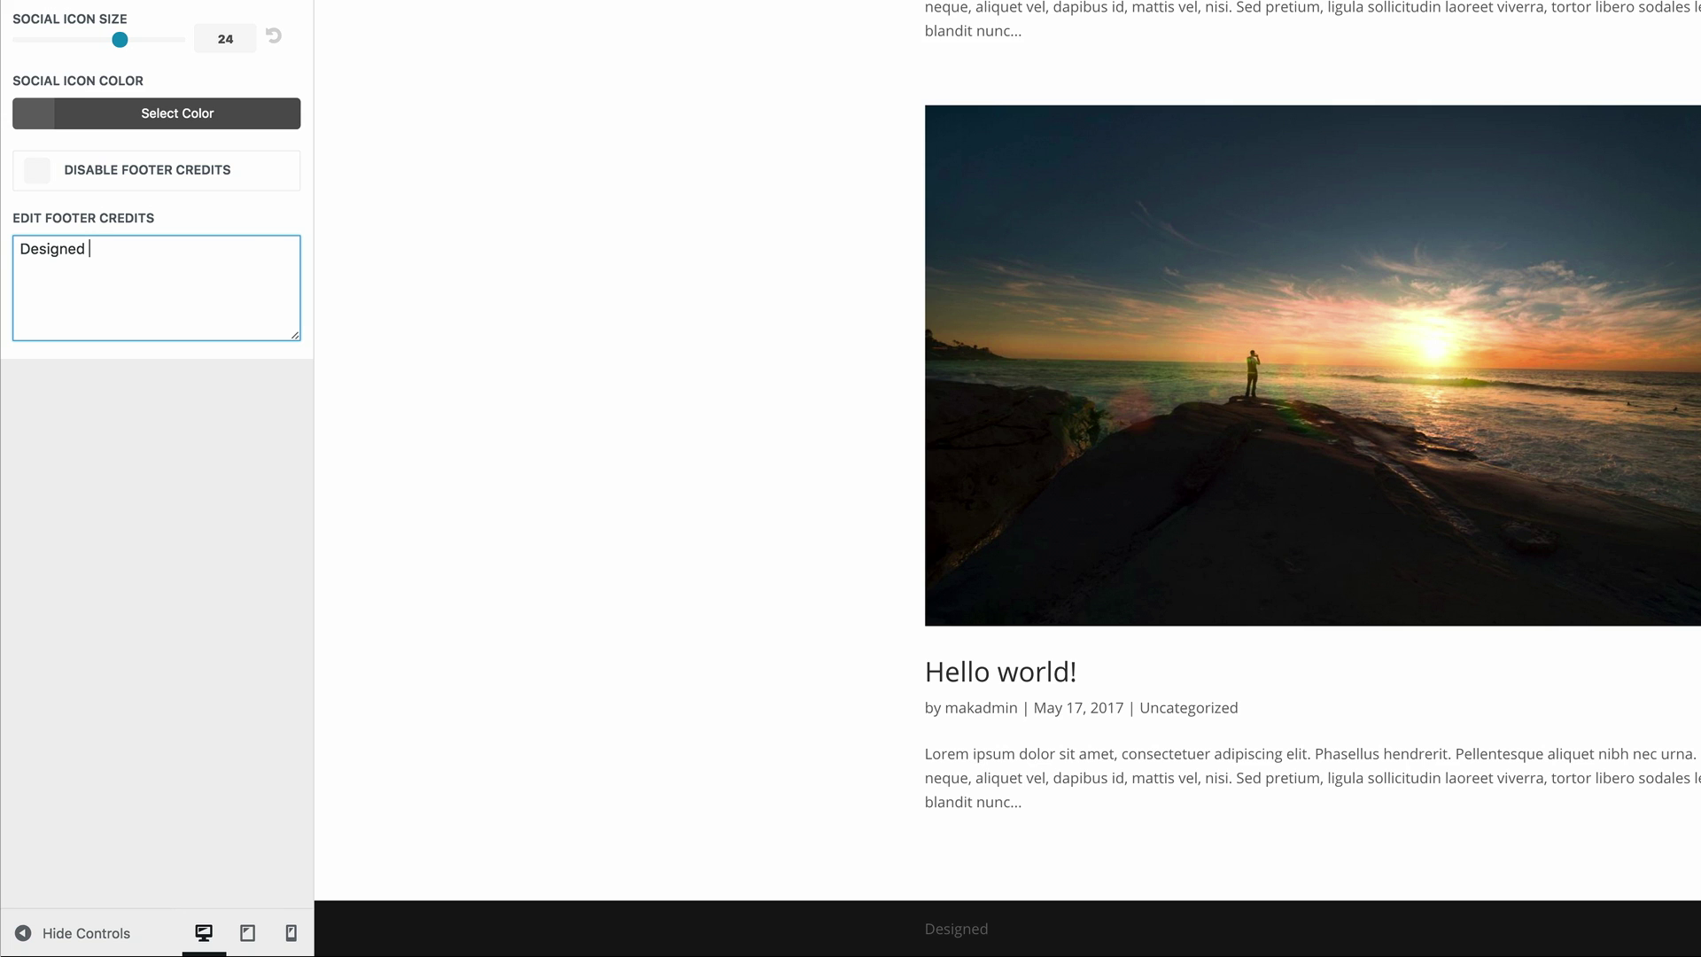
pyautogui.write('by Mak')
pyautogui.moveTo(925, 932); pyautogui.dragTo(1079, 939)
# Toggle Disable Footer Credits on and off to compare, leaving the credits visible.
pyautogui.click(1079, 939)
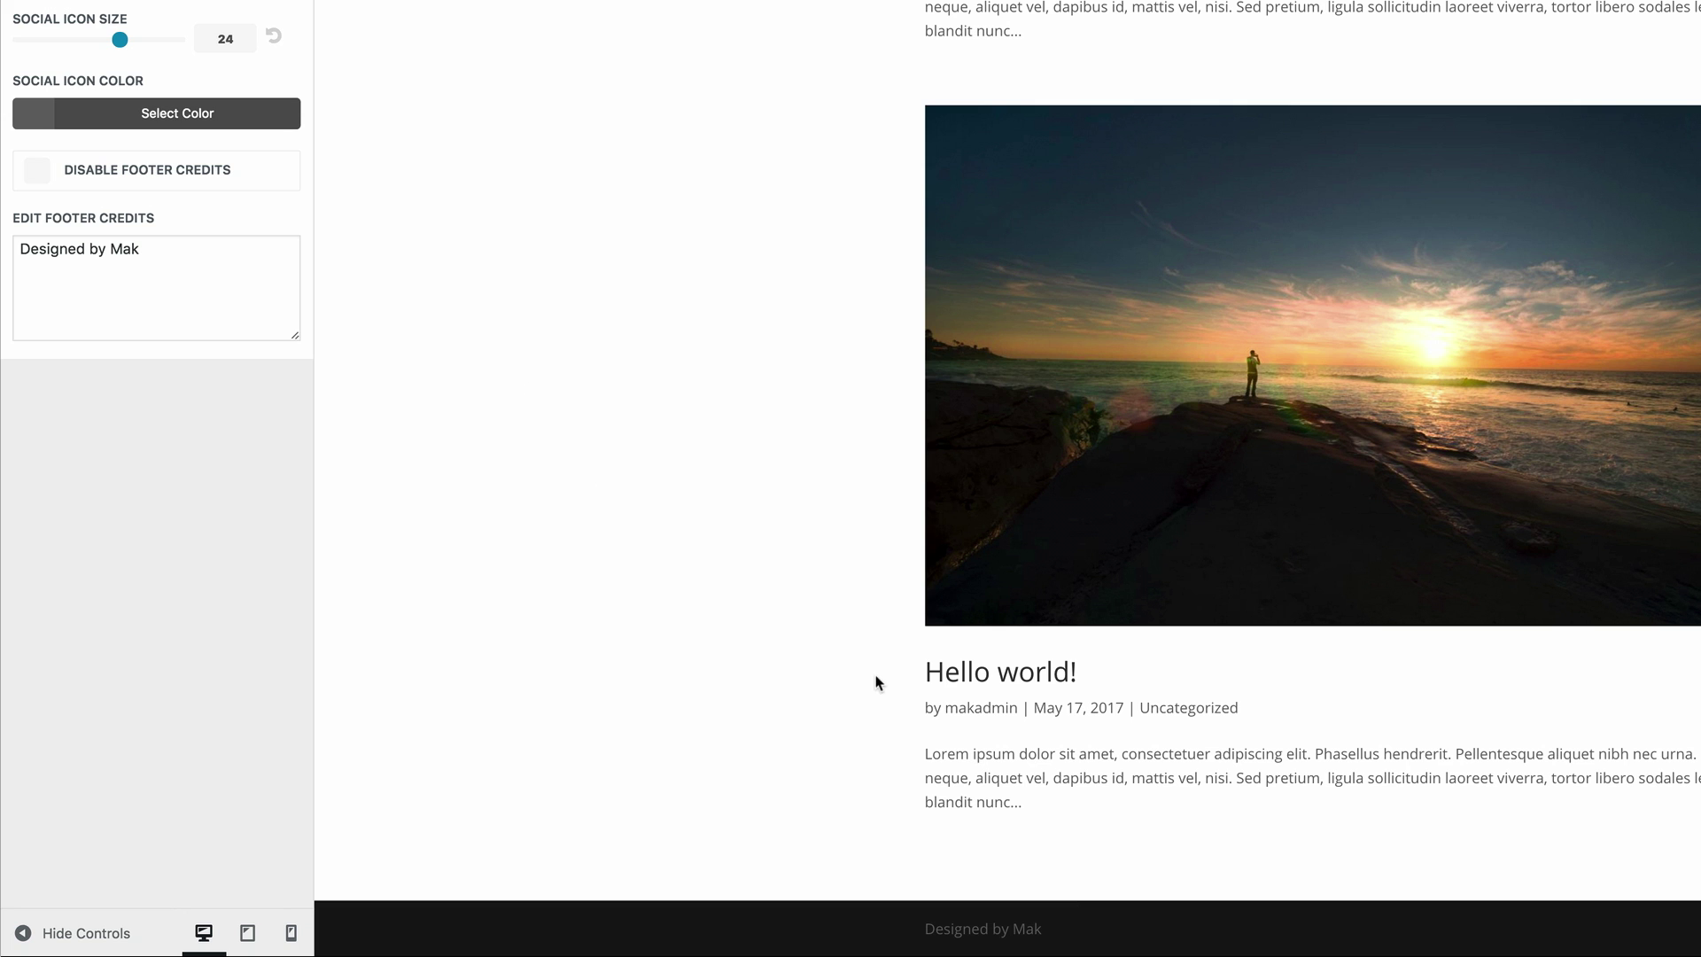
pyautogui.click(46, 178)
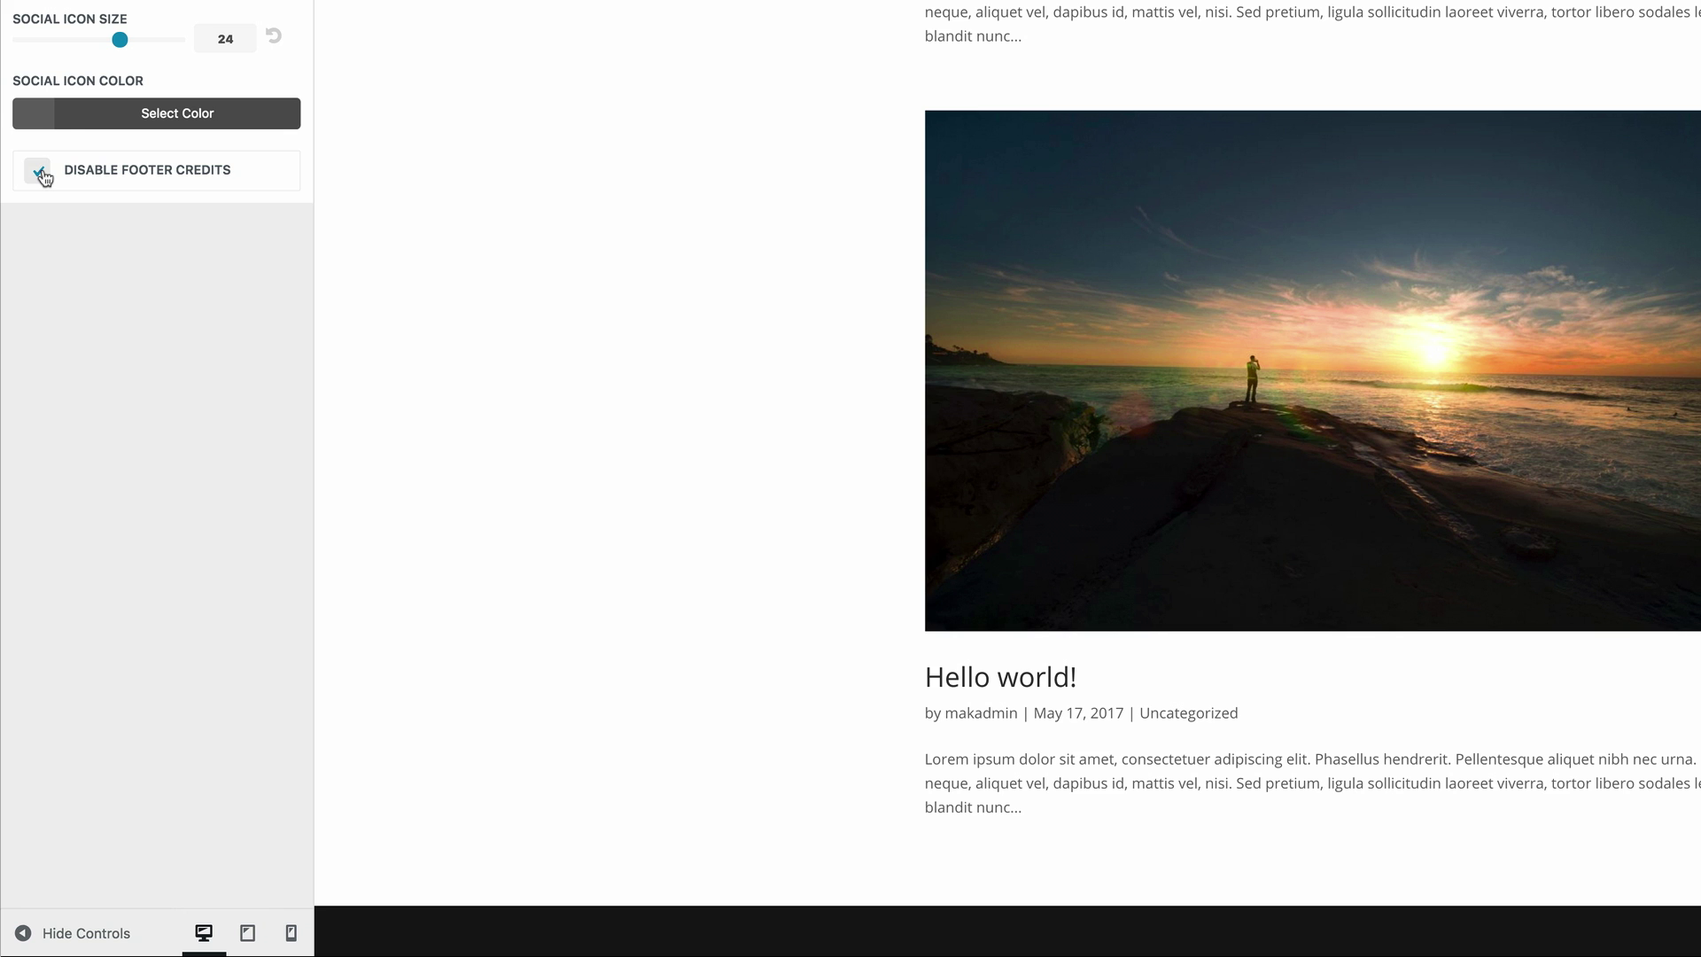
pyautogui.click(41, 173)
pyautogui.click(42, 174)
pyautogui.click(42, 172)
pyautogui.click(41, 173)
pyautogui.click(42, 173)
# Save & Publish the footer credits change and close the Customizer.
pyautogui.click(137, 250)
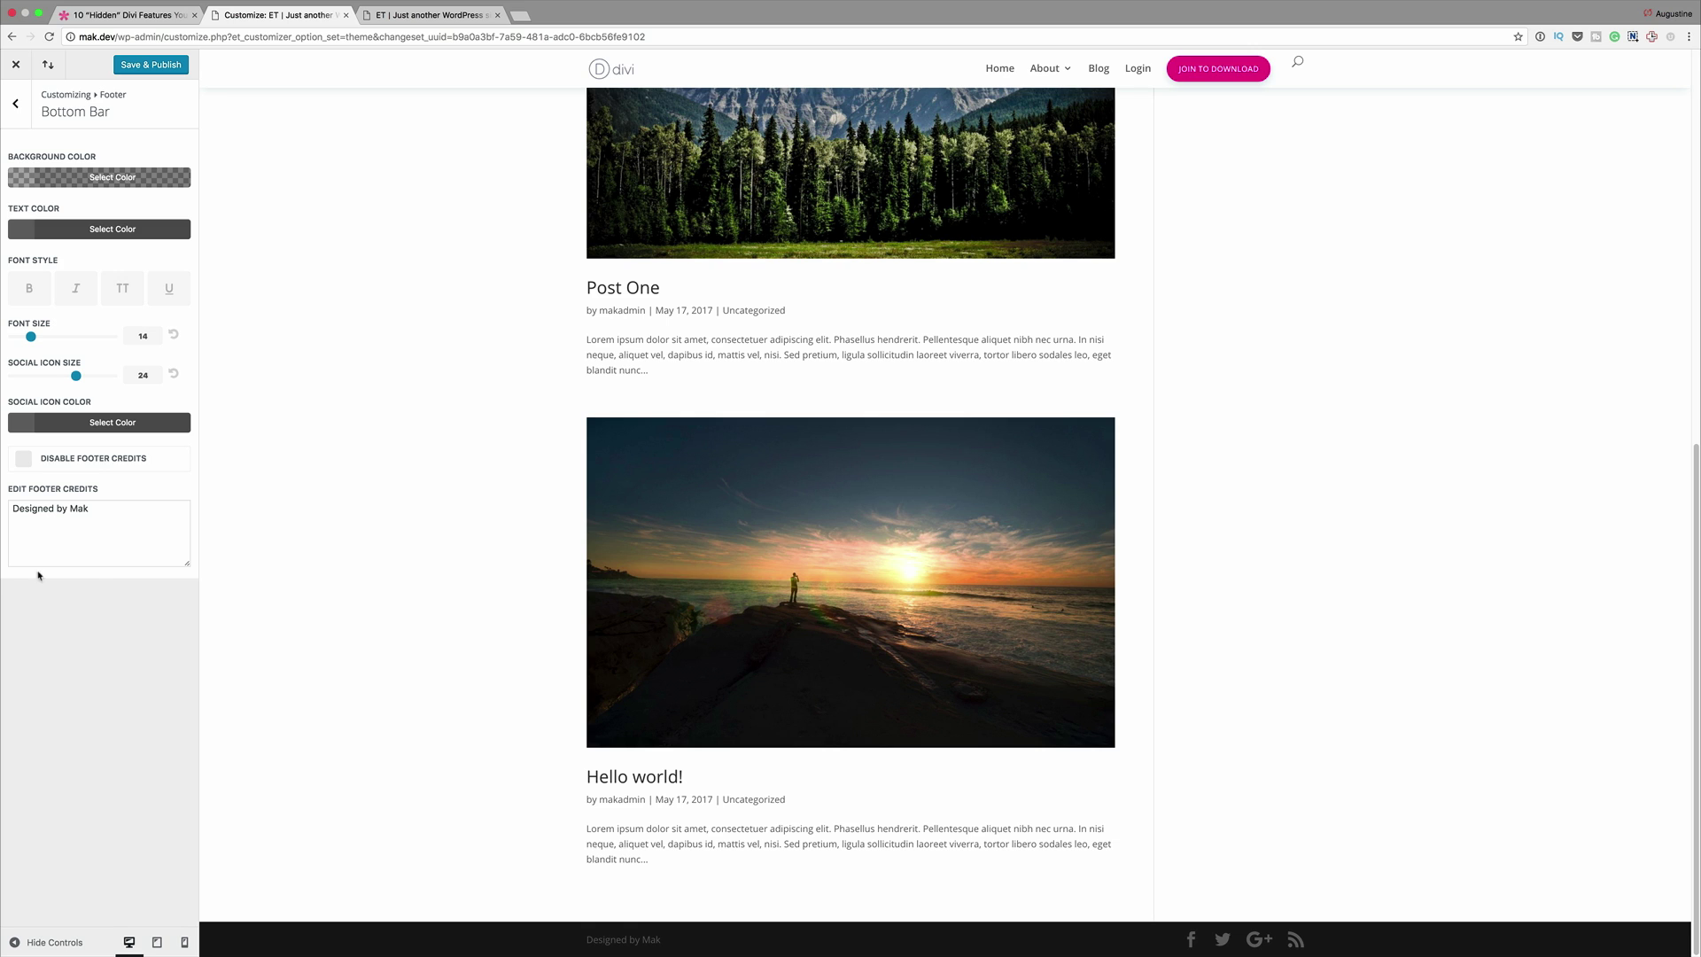
pyautogui.click(156, 69)
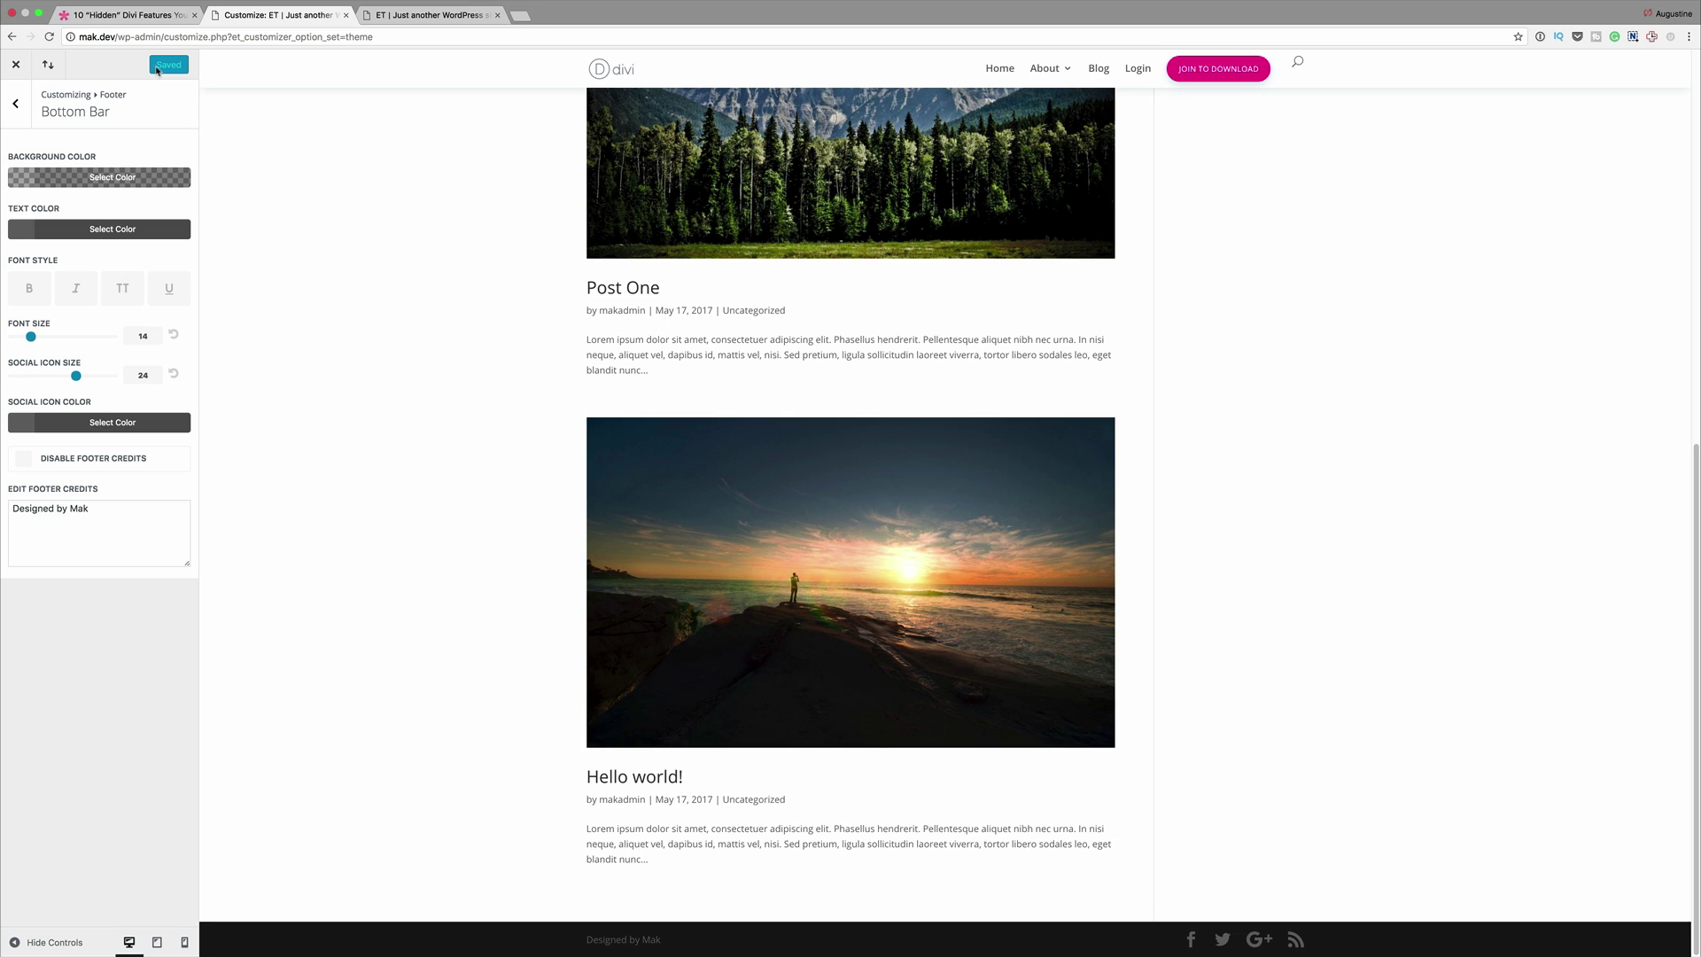
pyautogui.click(22, 69)
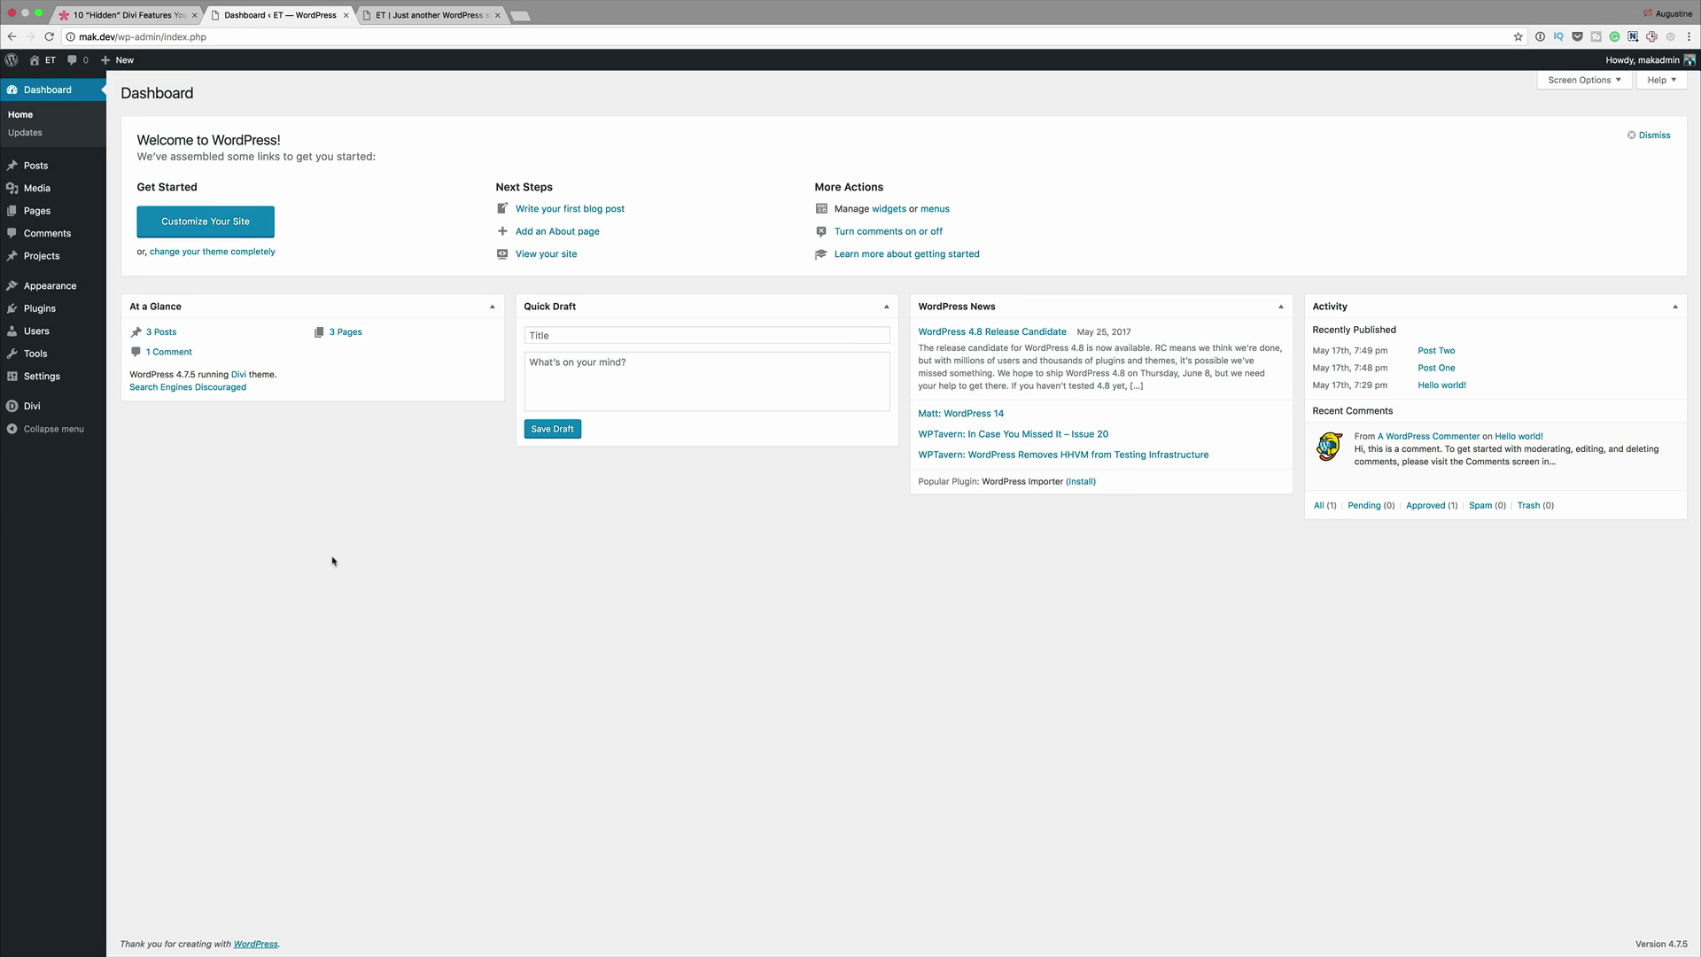
# In Divi Theme Options, change the first two palette swatches to #666666 and #f2f2f2.
pyautogui.moveTo(95, 406)
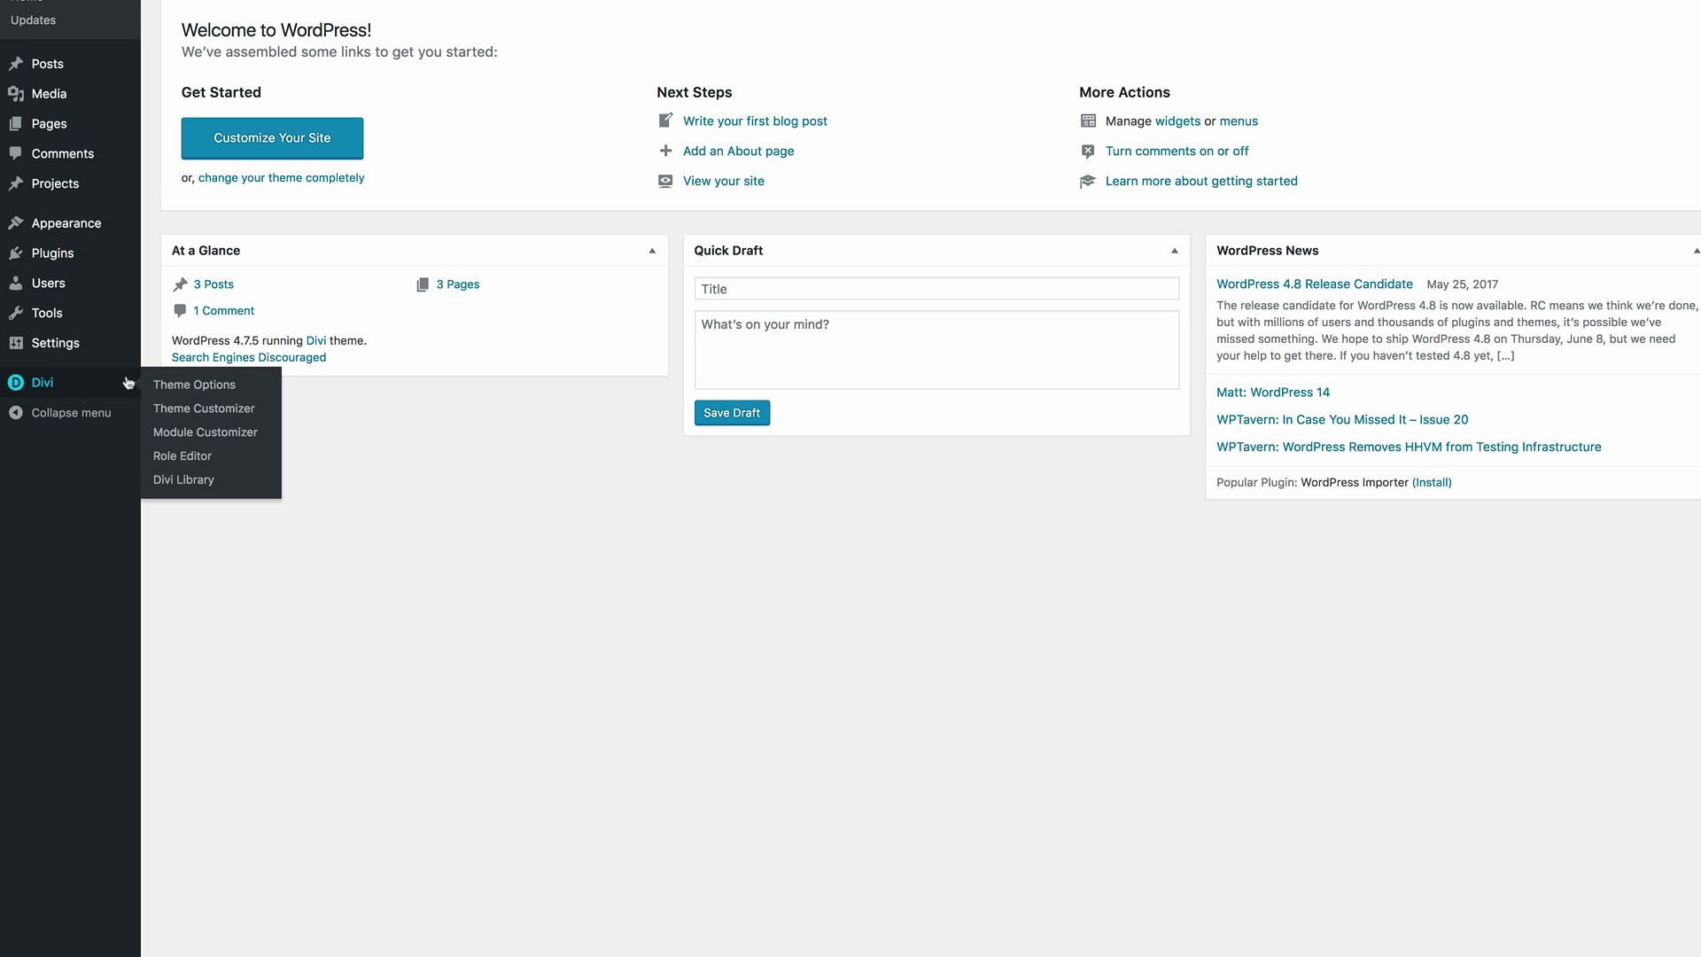
pyautogui.click(196, 384)
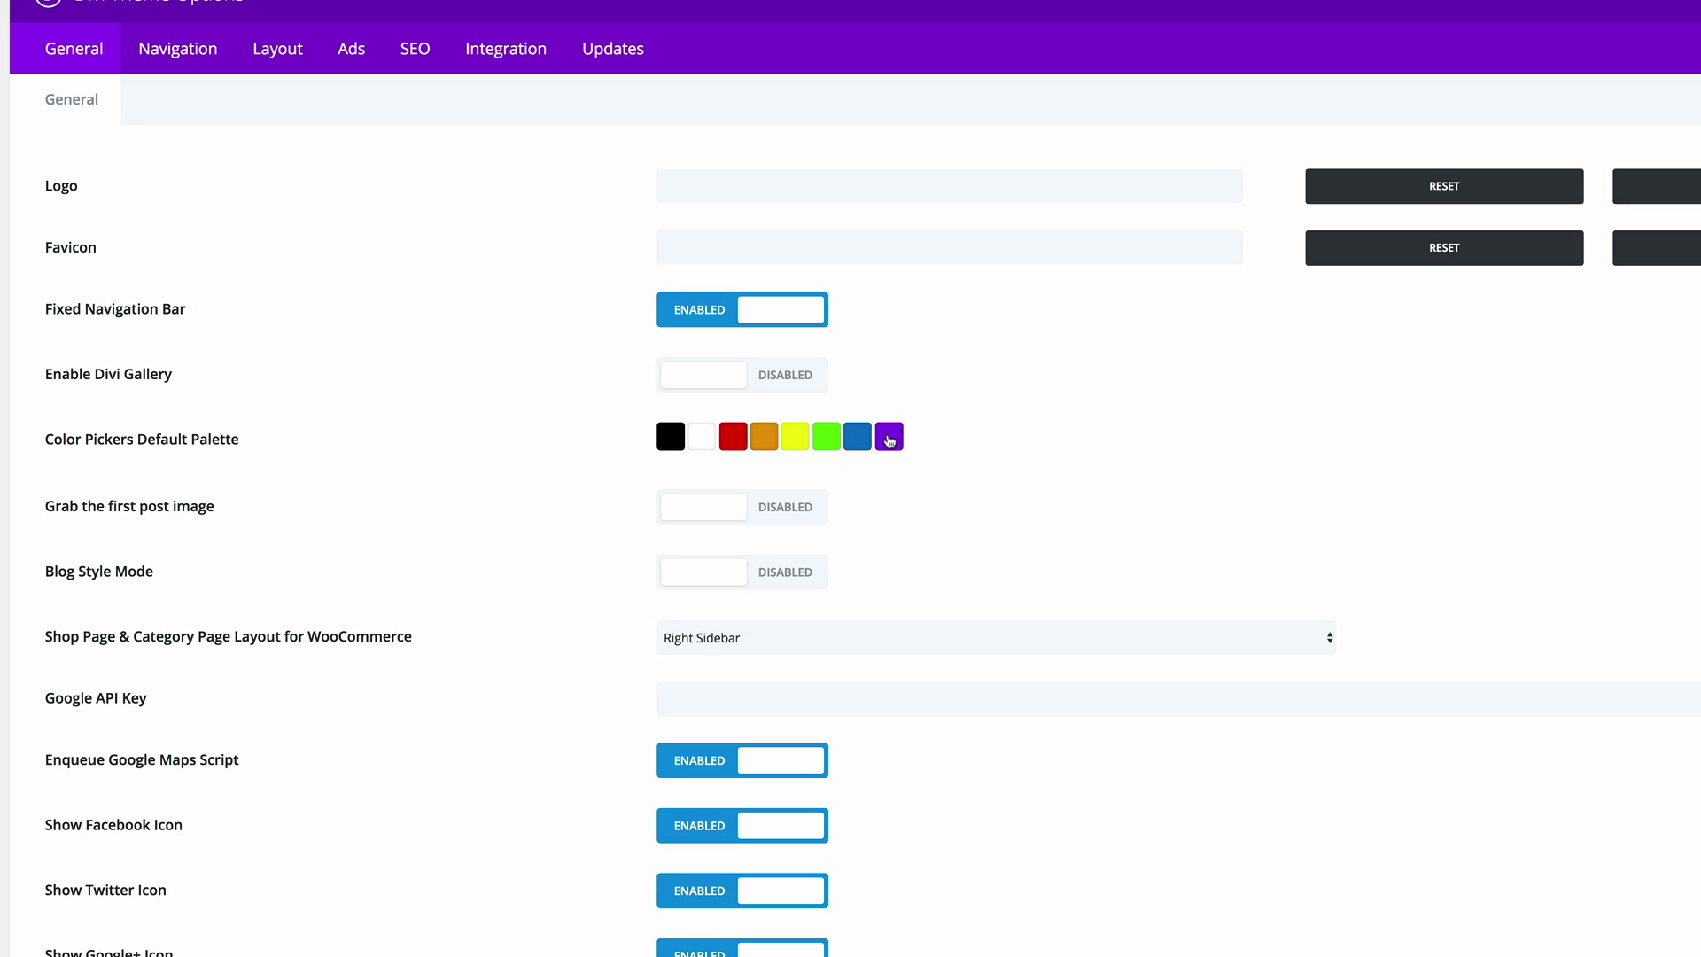
pyautogui.click(669, 438)
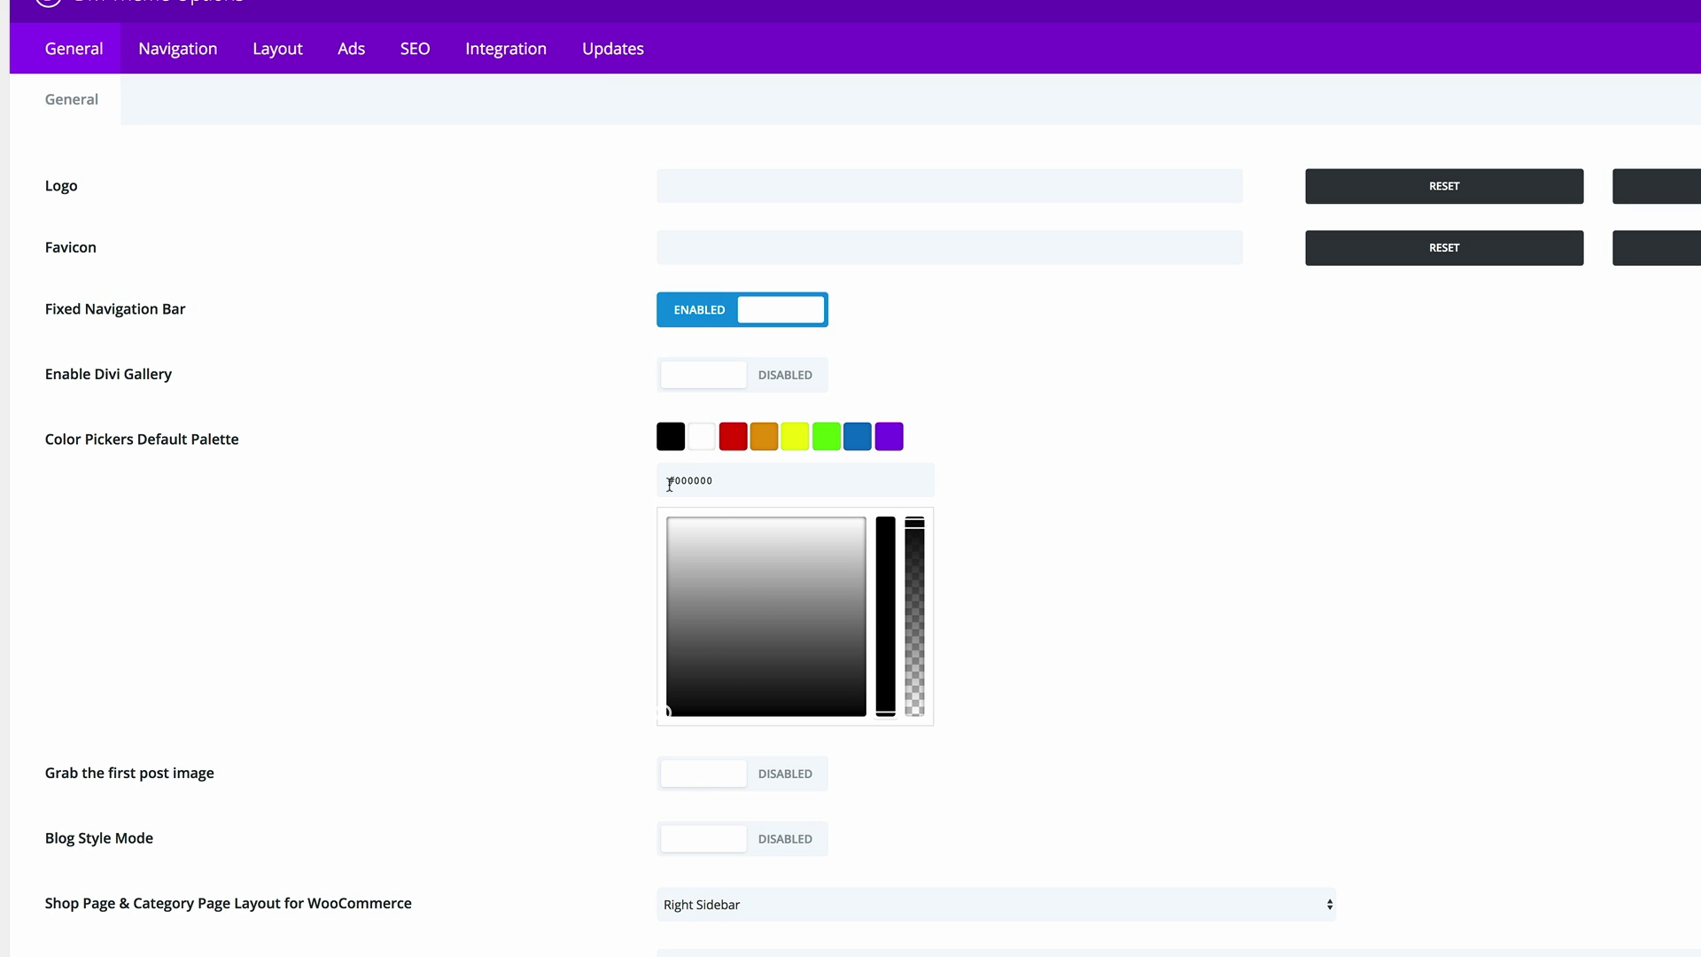
pyautogui.moveTo(670, 484); pyautogui.dragTo(752, 480)
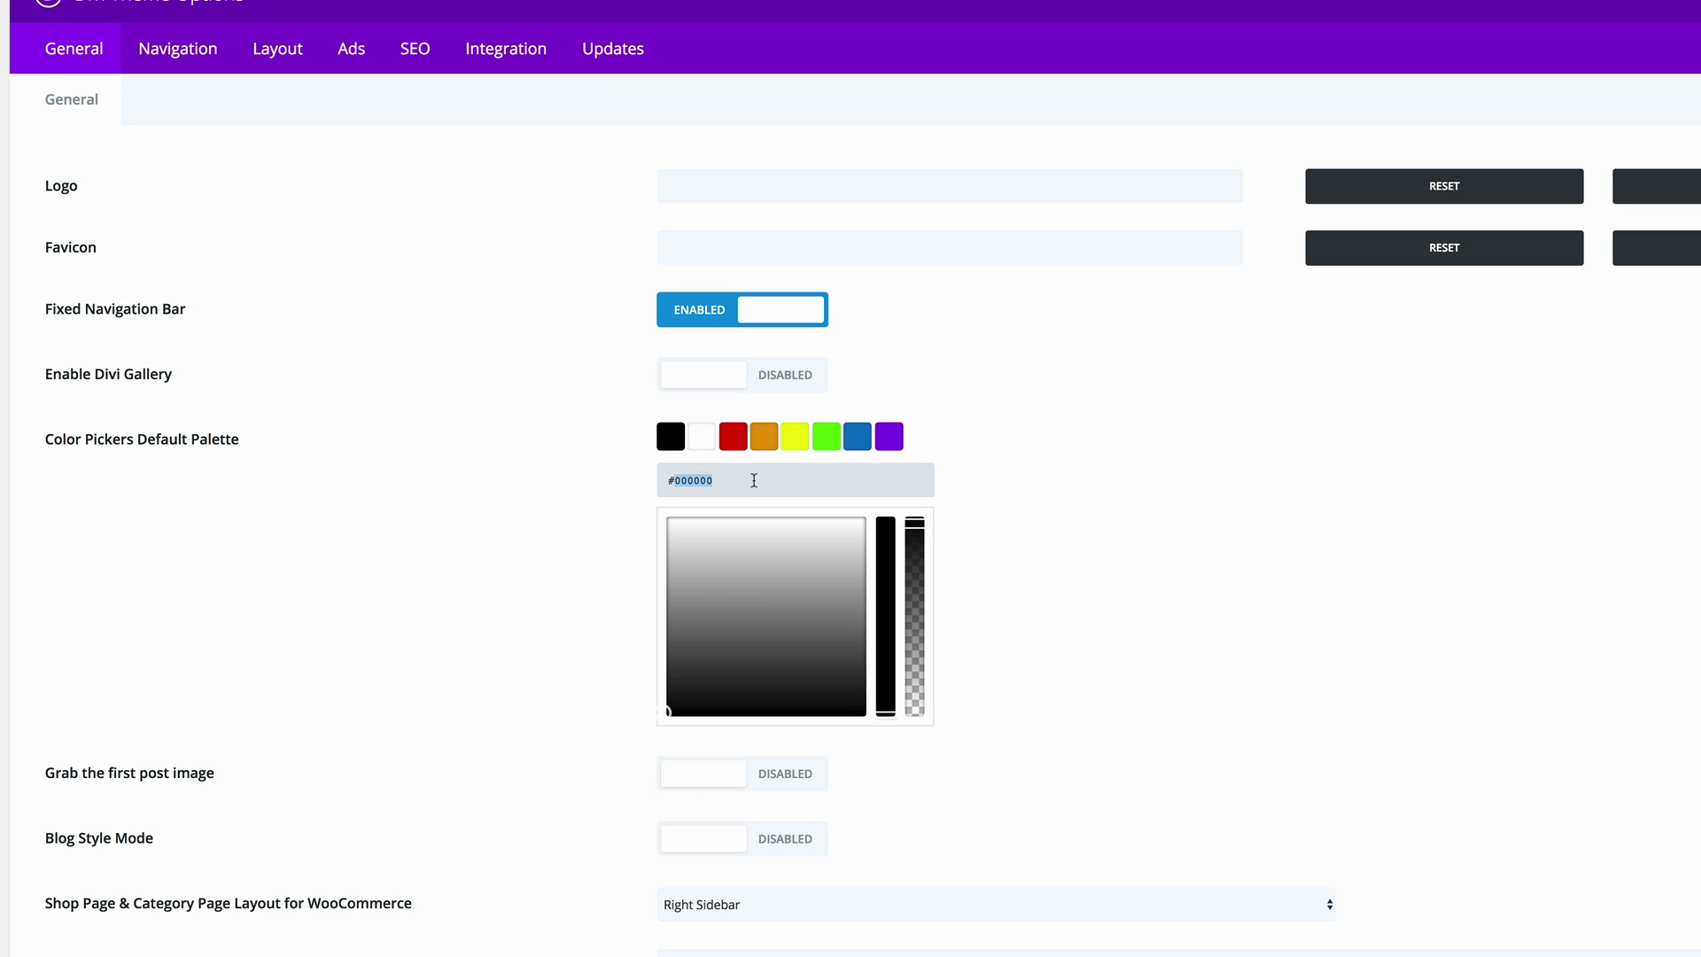
pyautogui.write('666666')
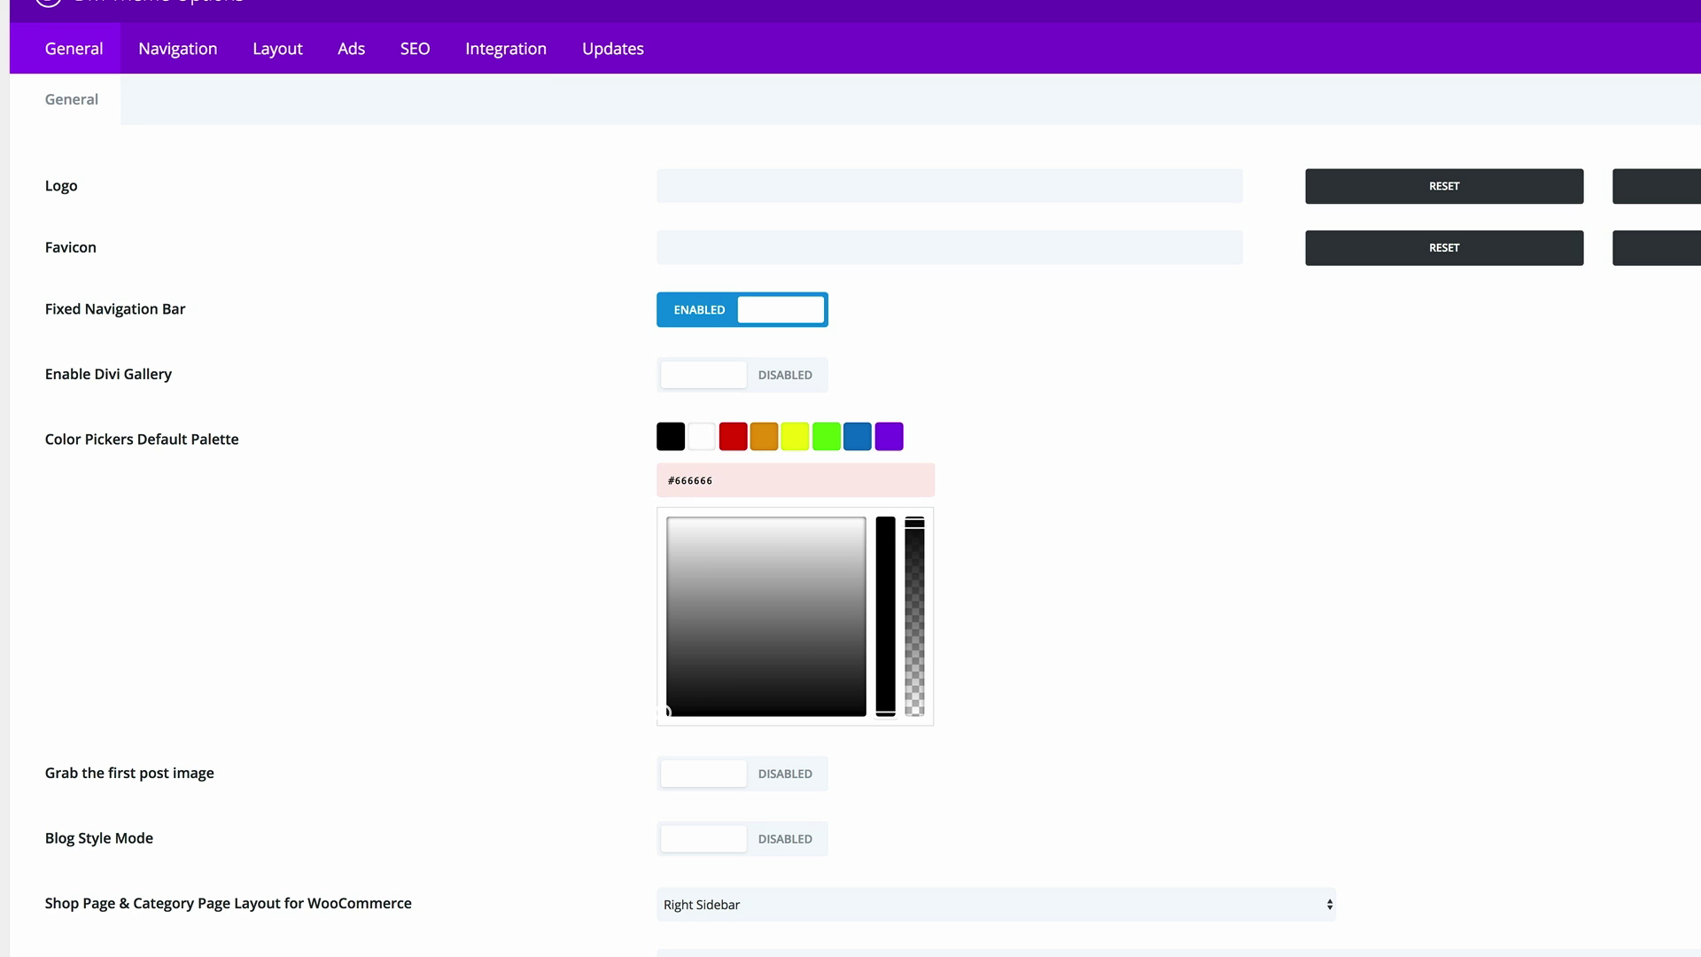
pyautogui.write('6')
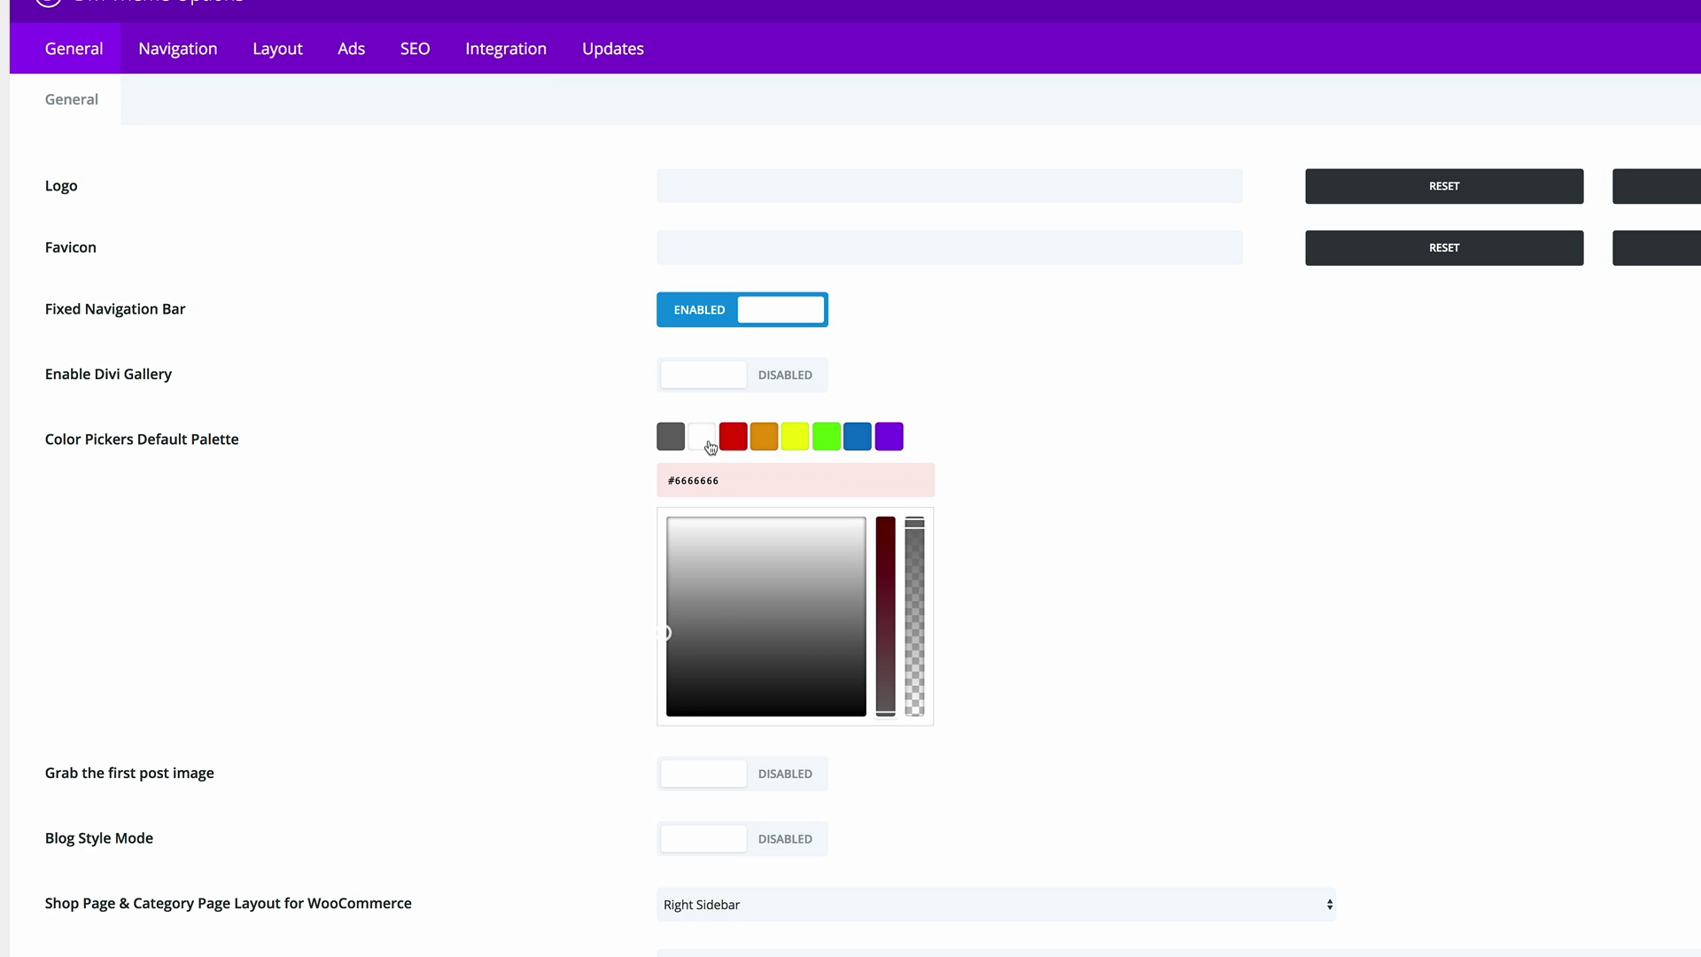
pyautogui.click(709, 443)
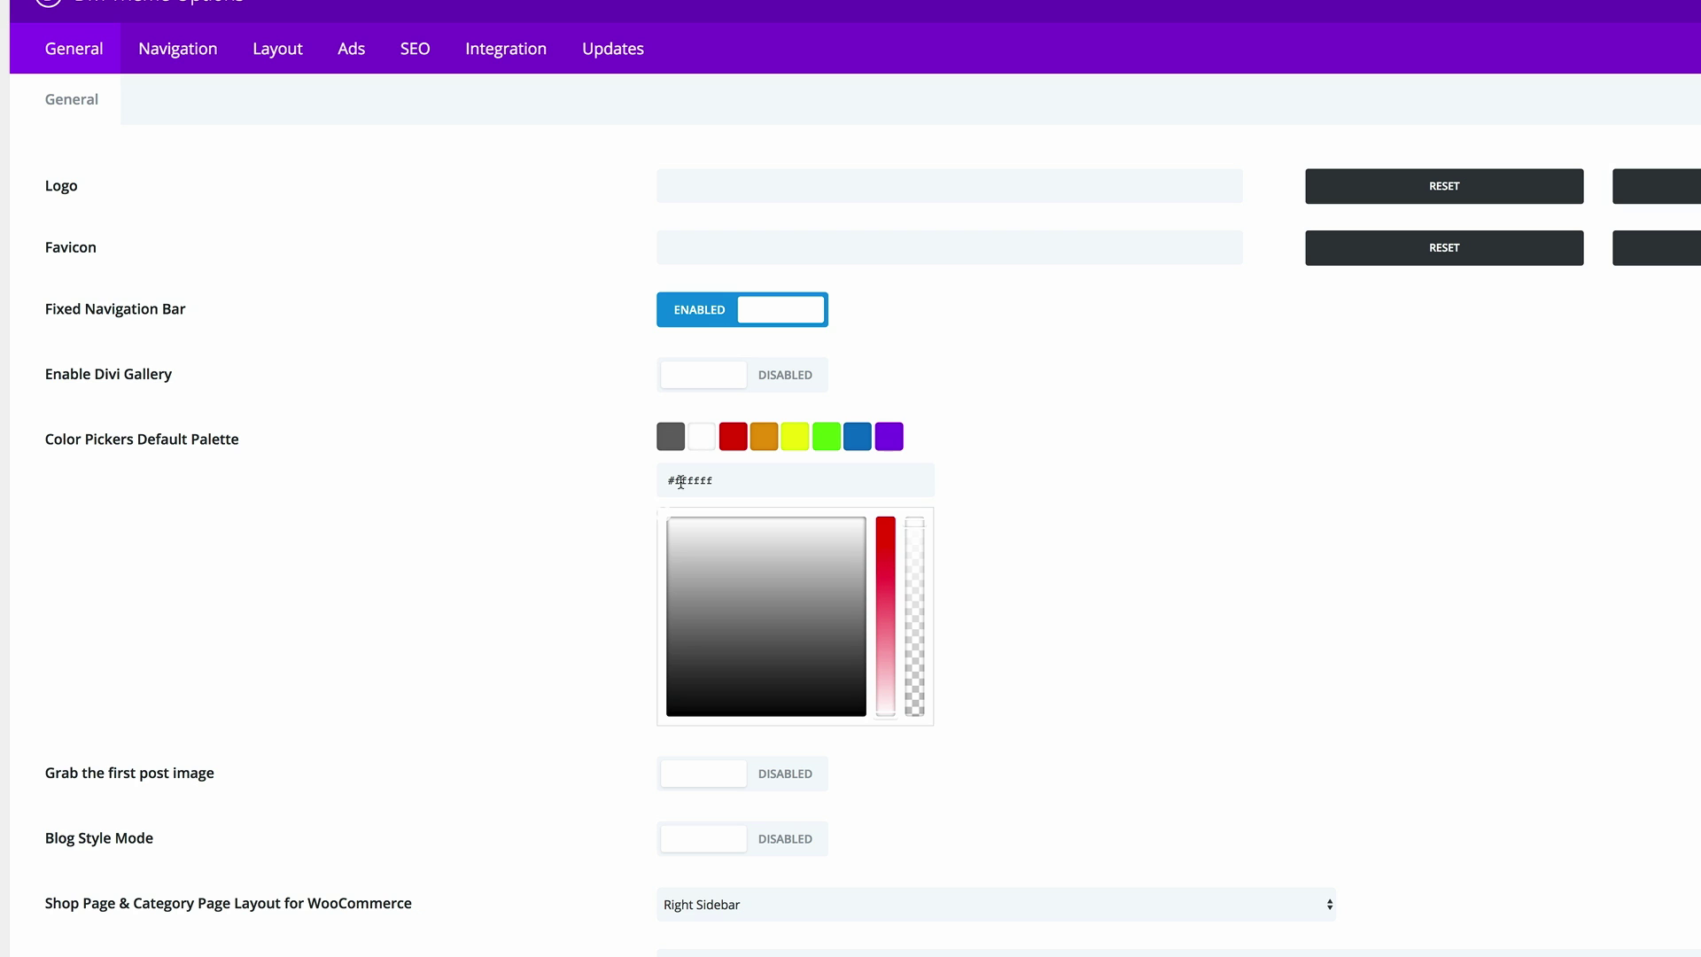
pyautogui.moveTo(682, 481); pyautogui.dragTo(770, 481)
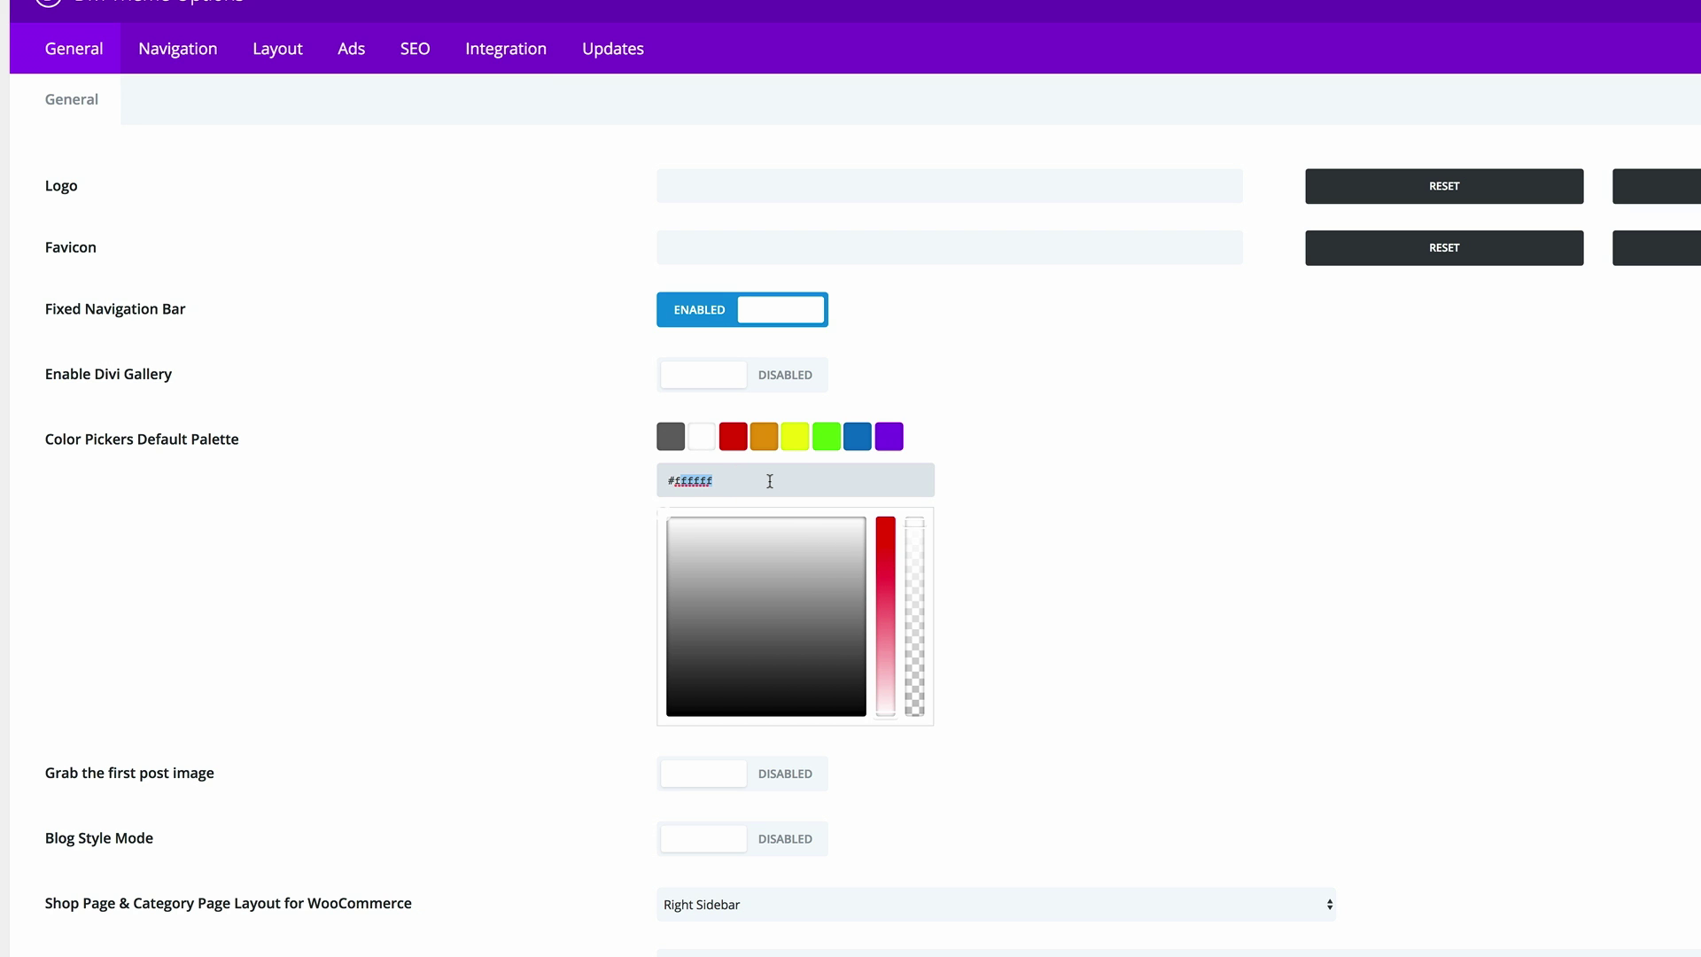
pyautogui.write('f2f2f2')
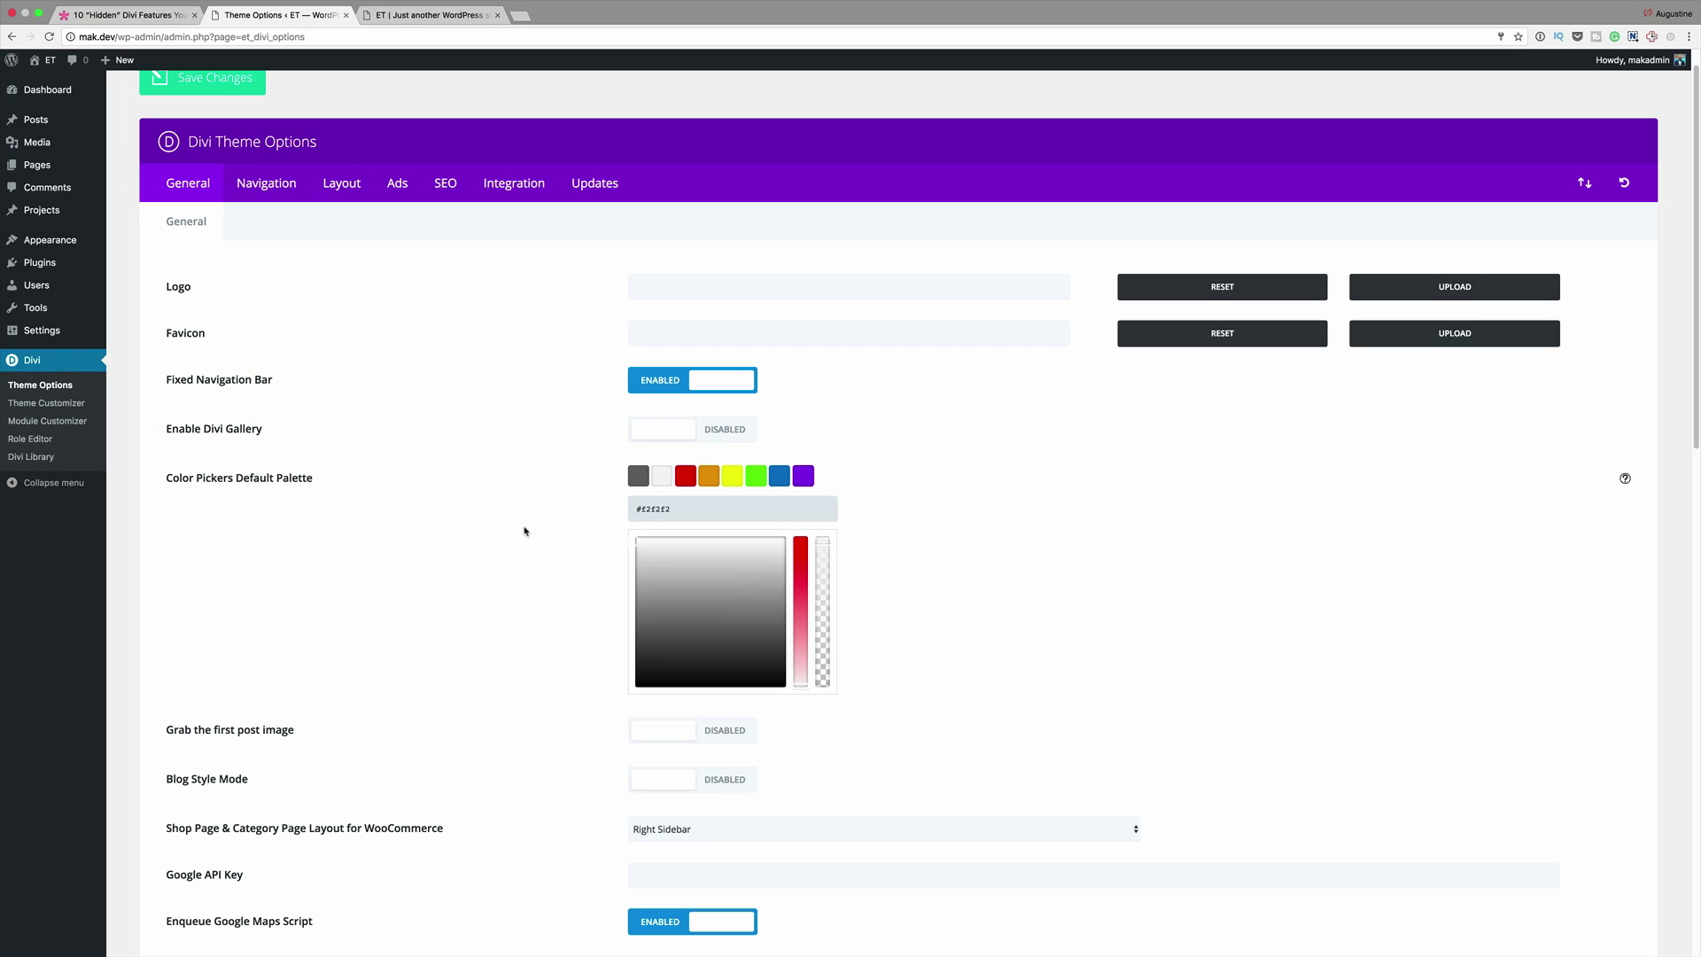
# Save the Theme Options changes and dismiss the 1Password prompt.
pyautogui.scroll(-15, 524, 530)
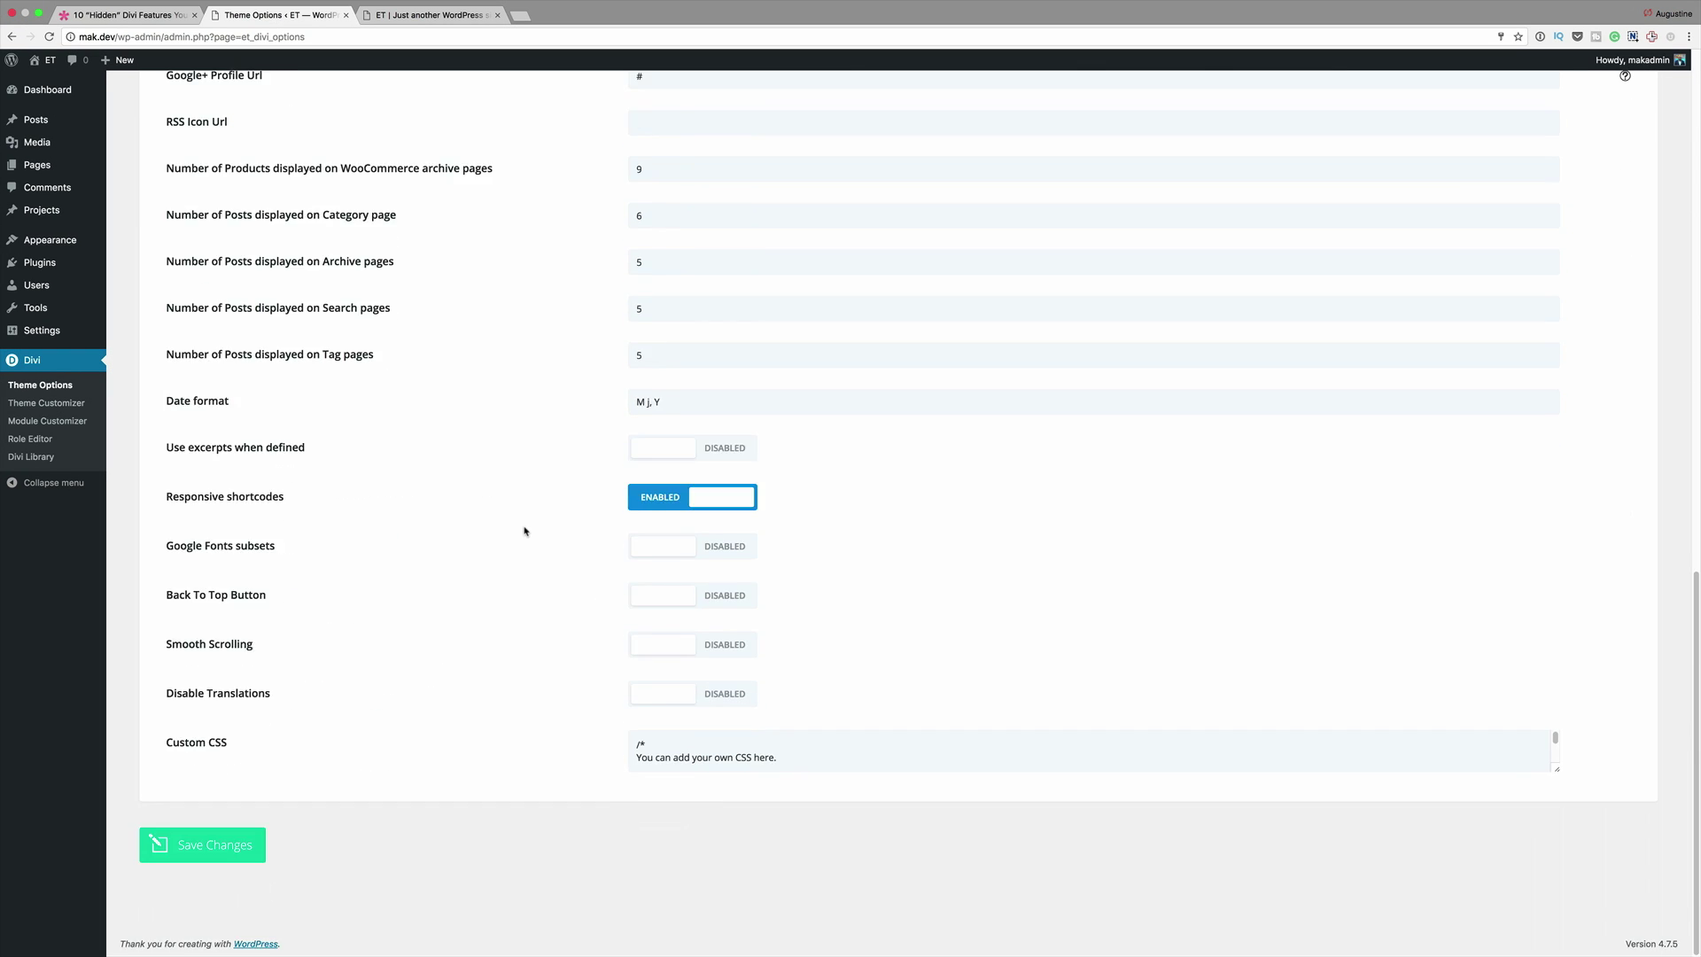
pyautogui.click(221, 846)
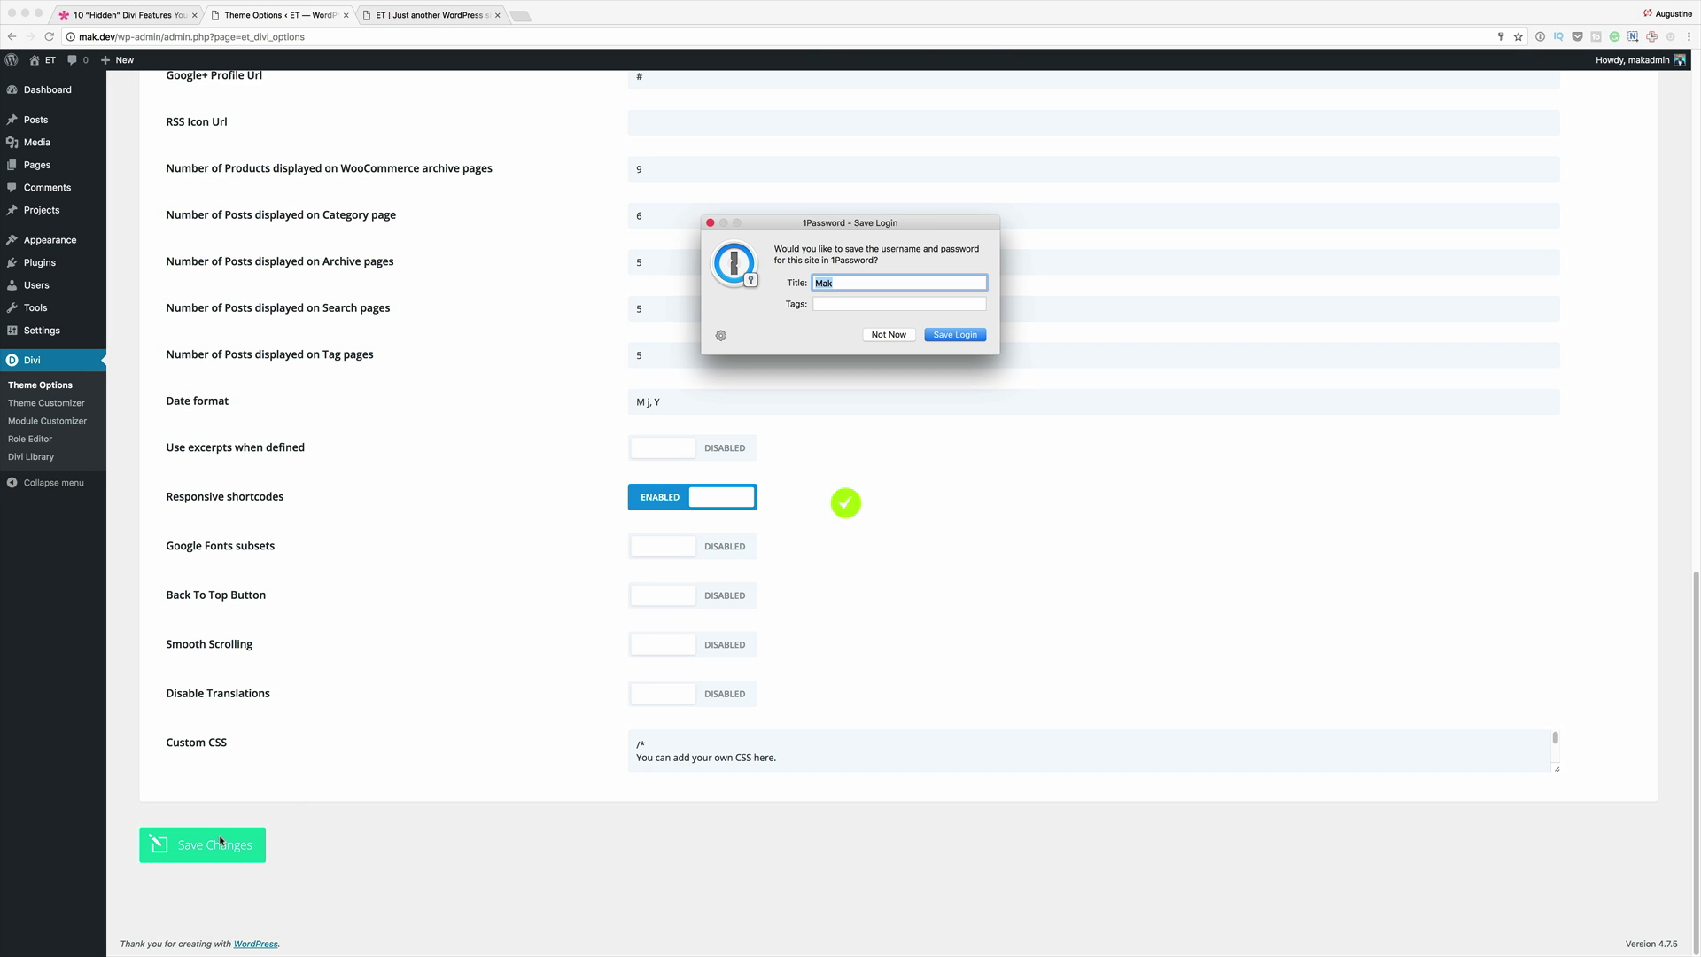
pyautogui.click(900, 335)
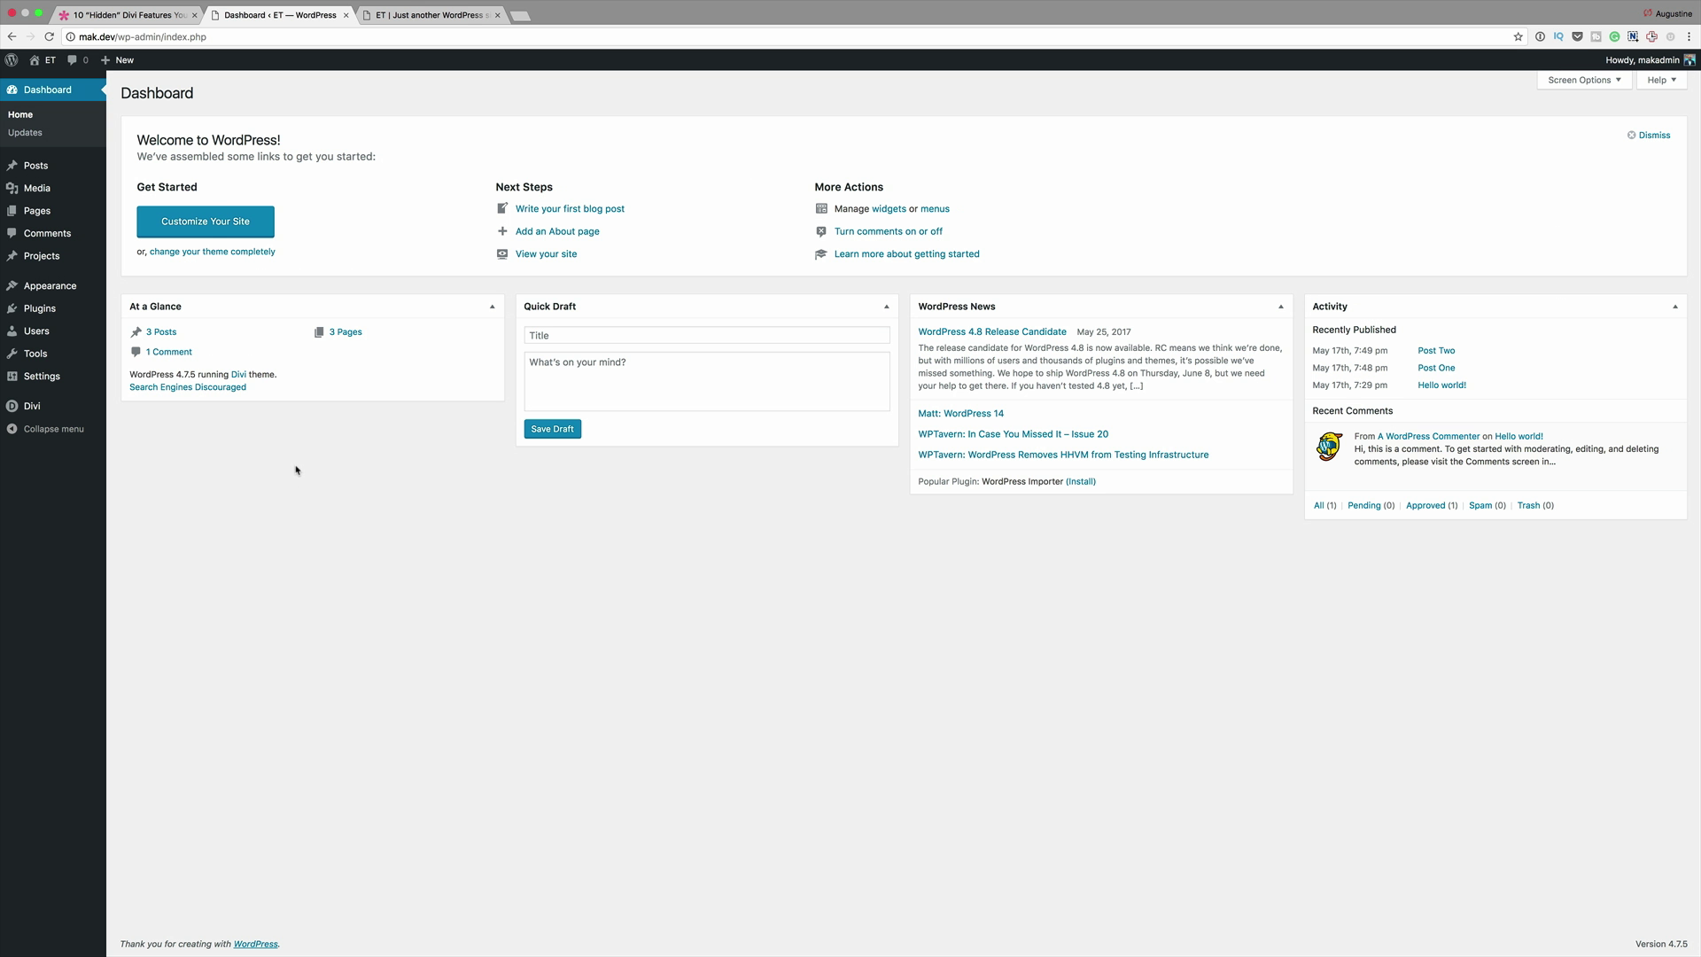
# From All Pages, briefly open About, then open Page one in the Divi Builder.
pyautogui.moveTo(44, 213)
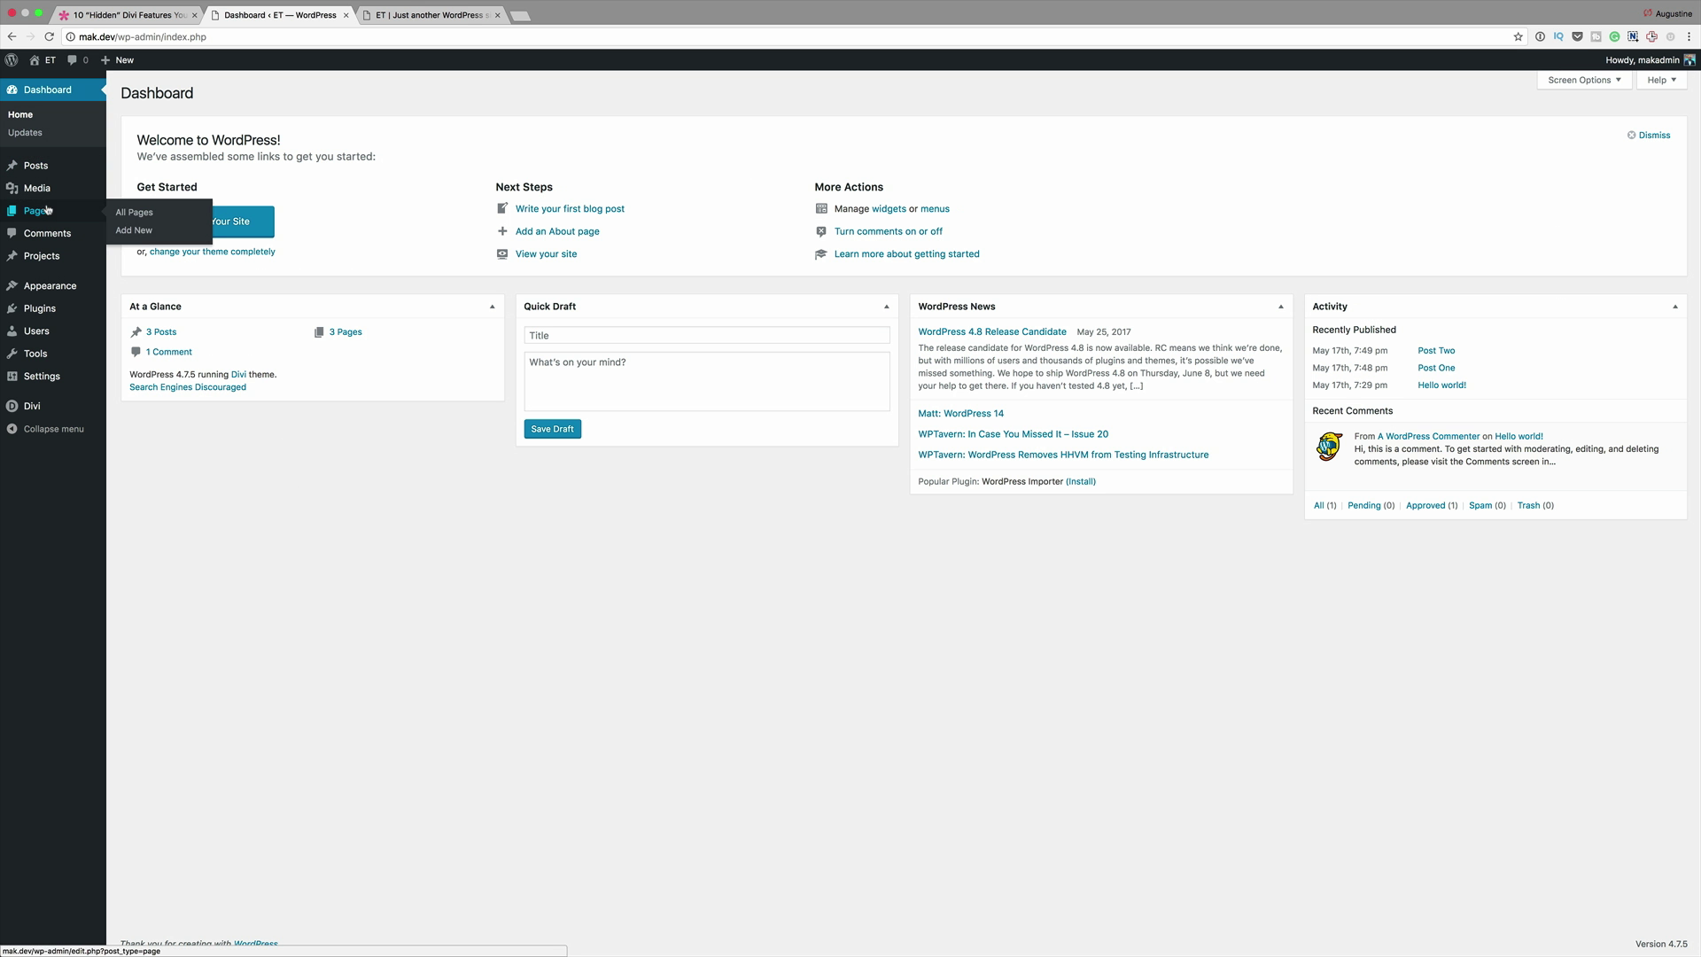
pyautogui.click(145, 215)
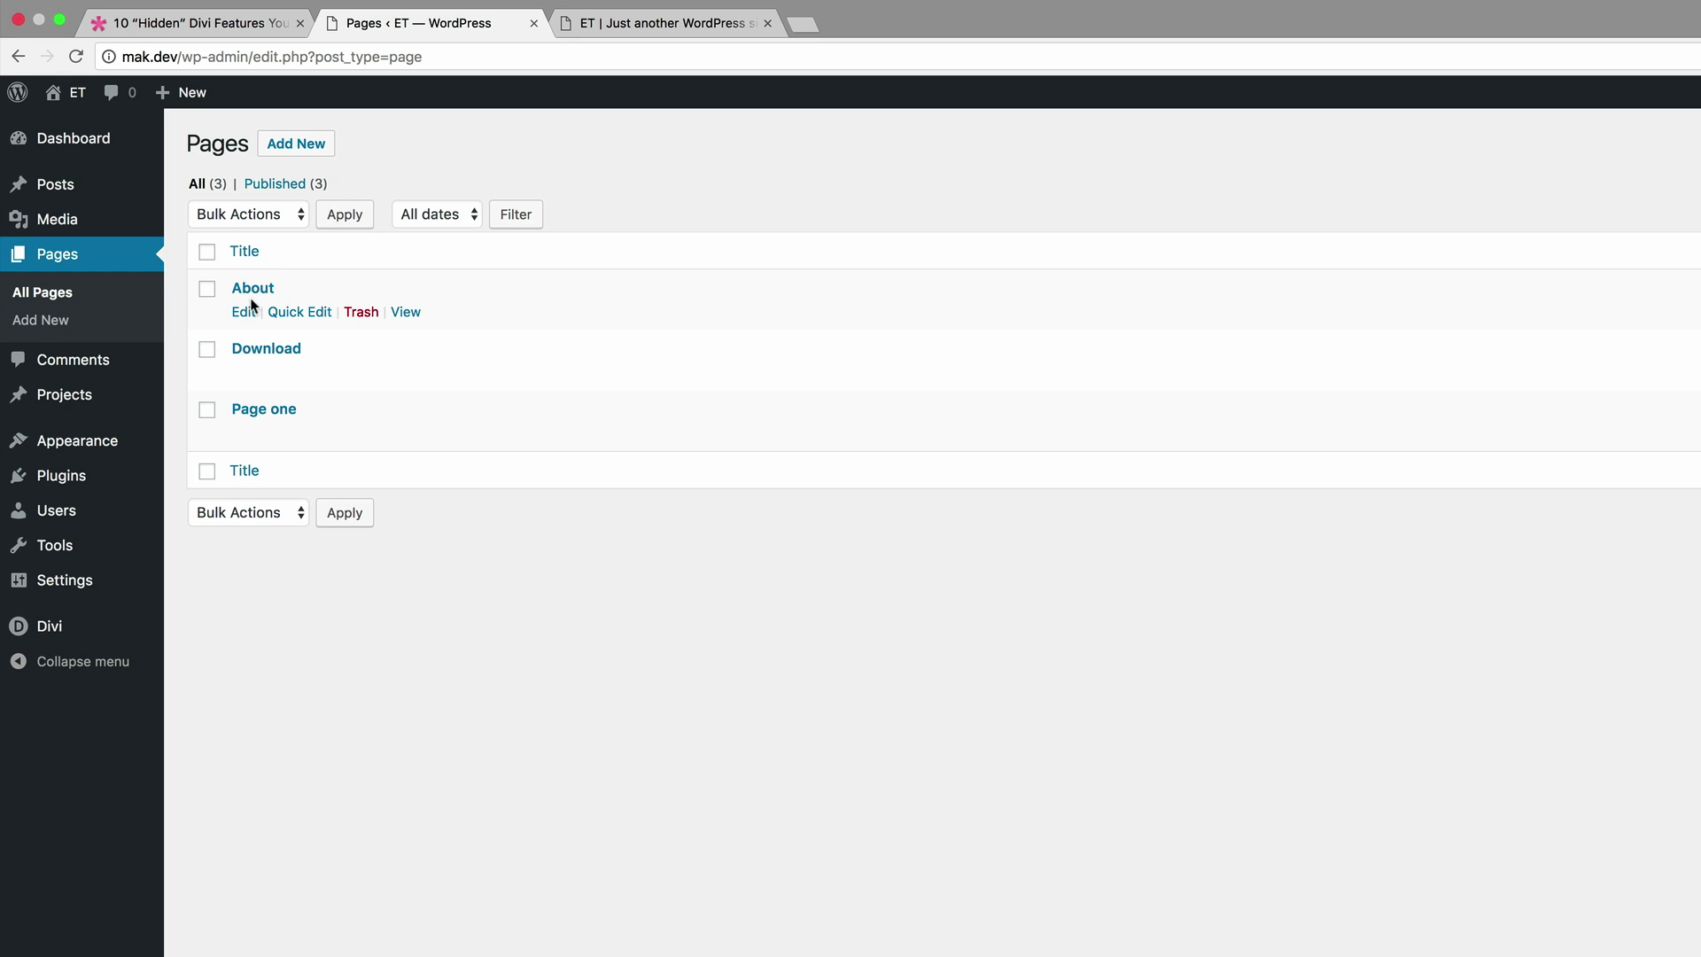
pyautogui.click(245, 314)
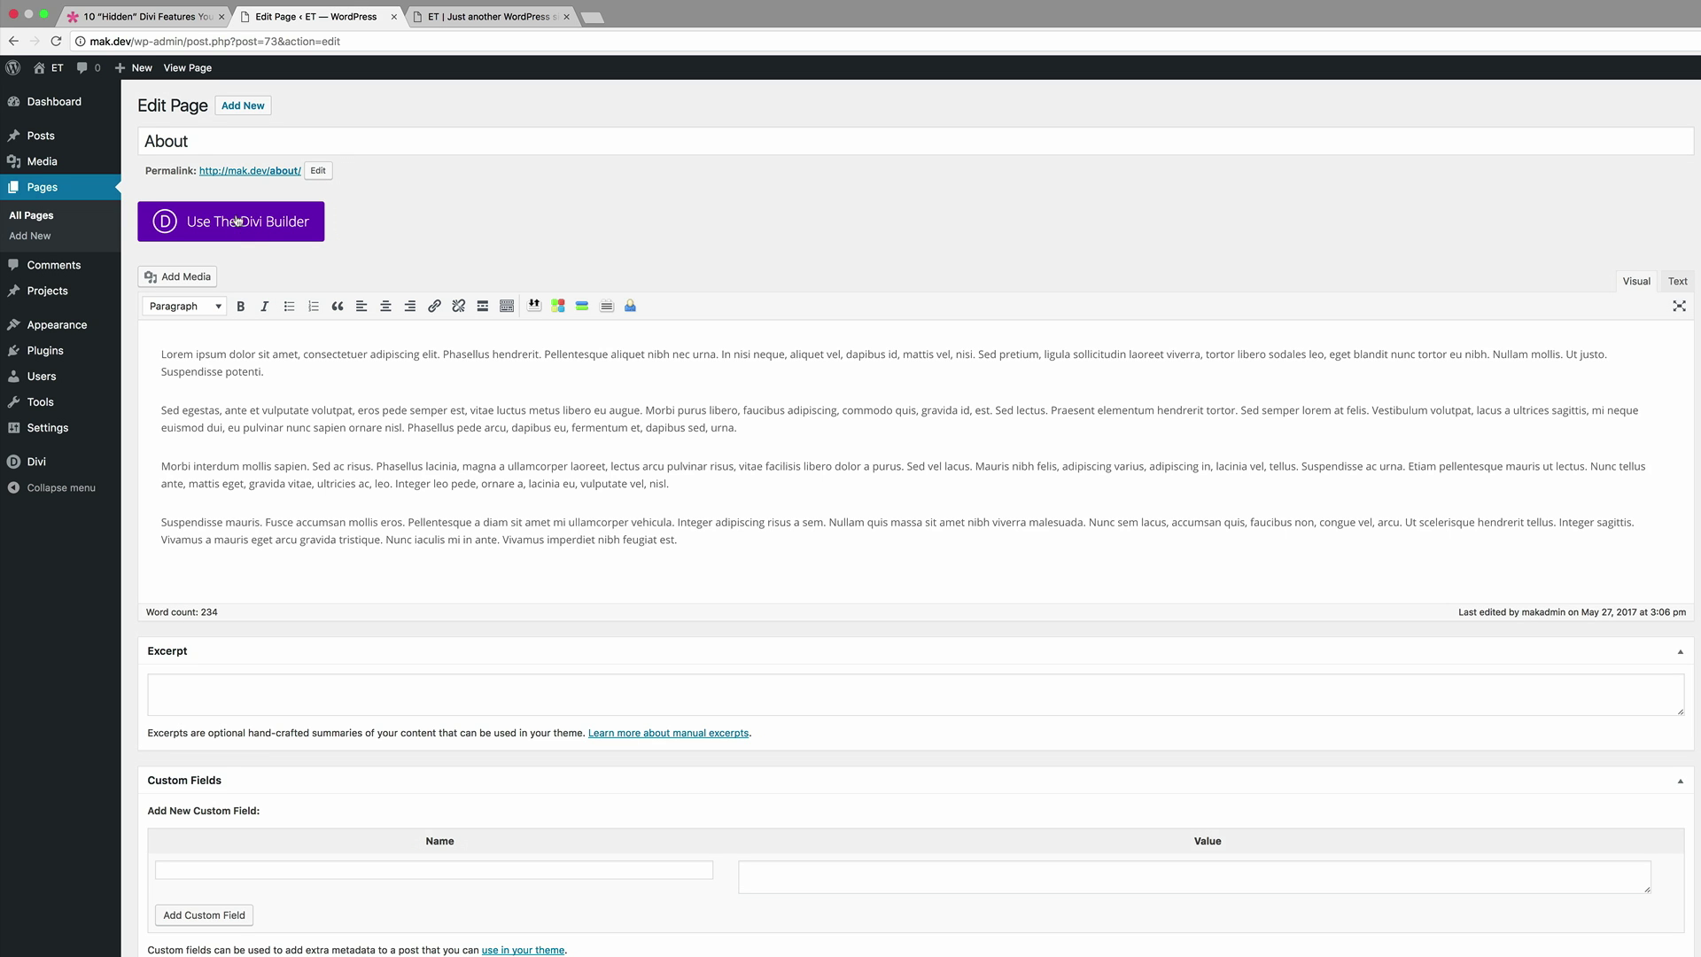
pyautogui.click(13, 40)
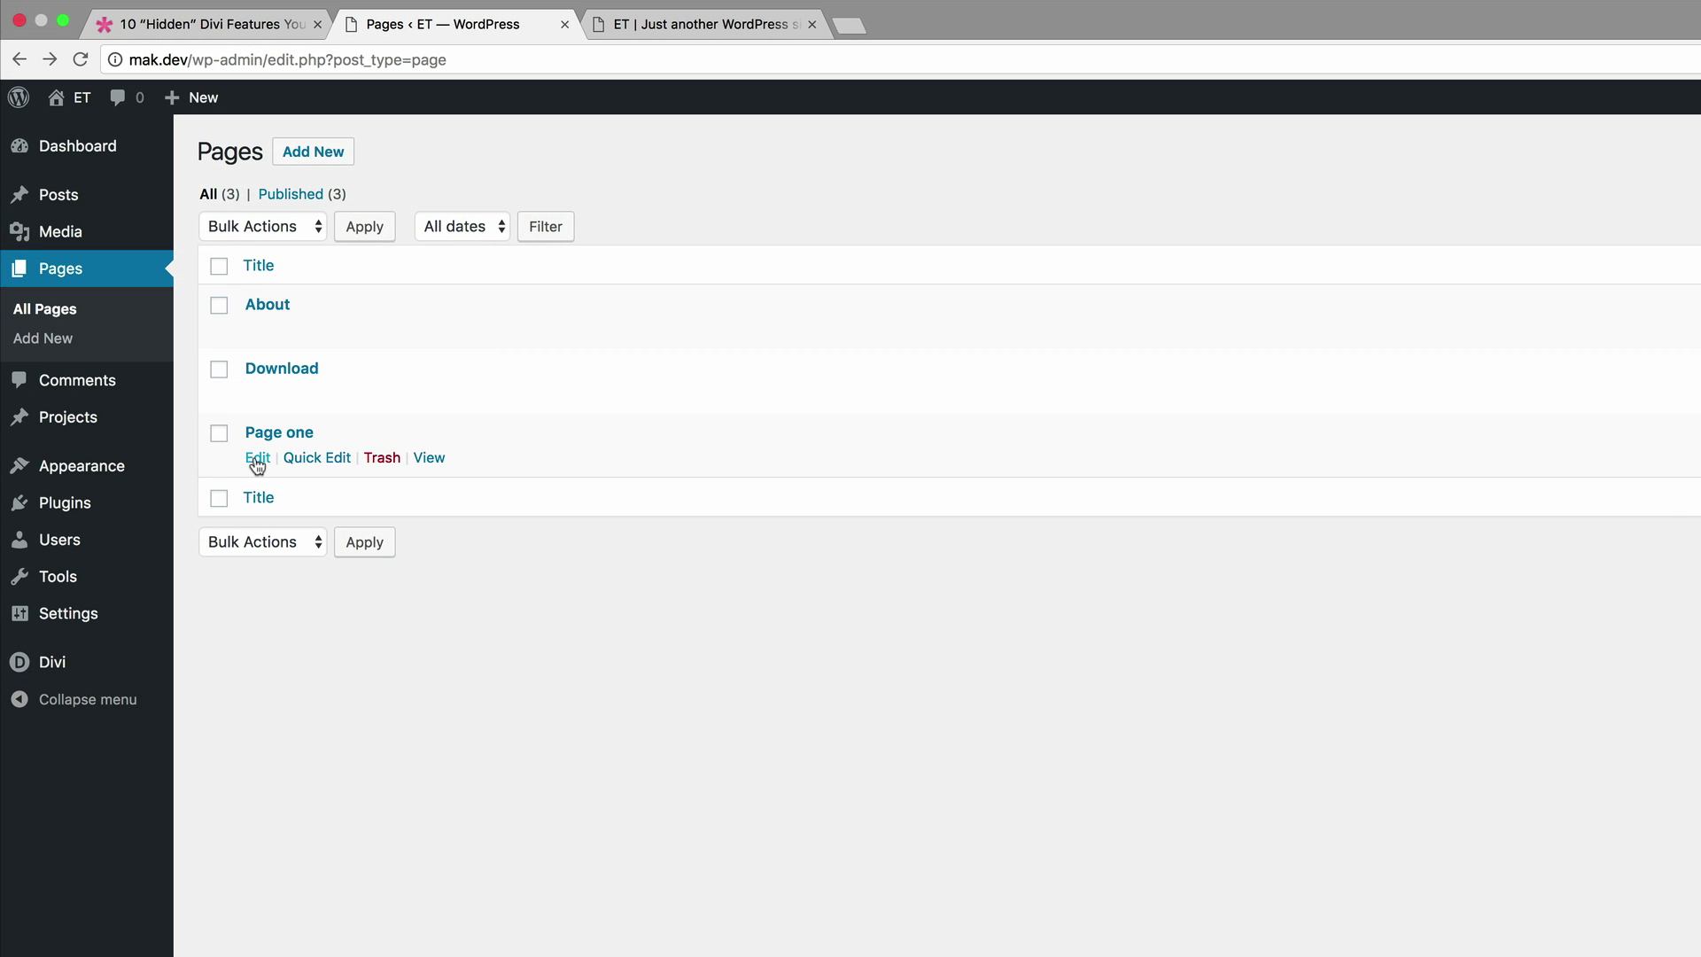
pyautogui.click(259, 459)
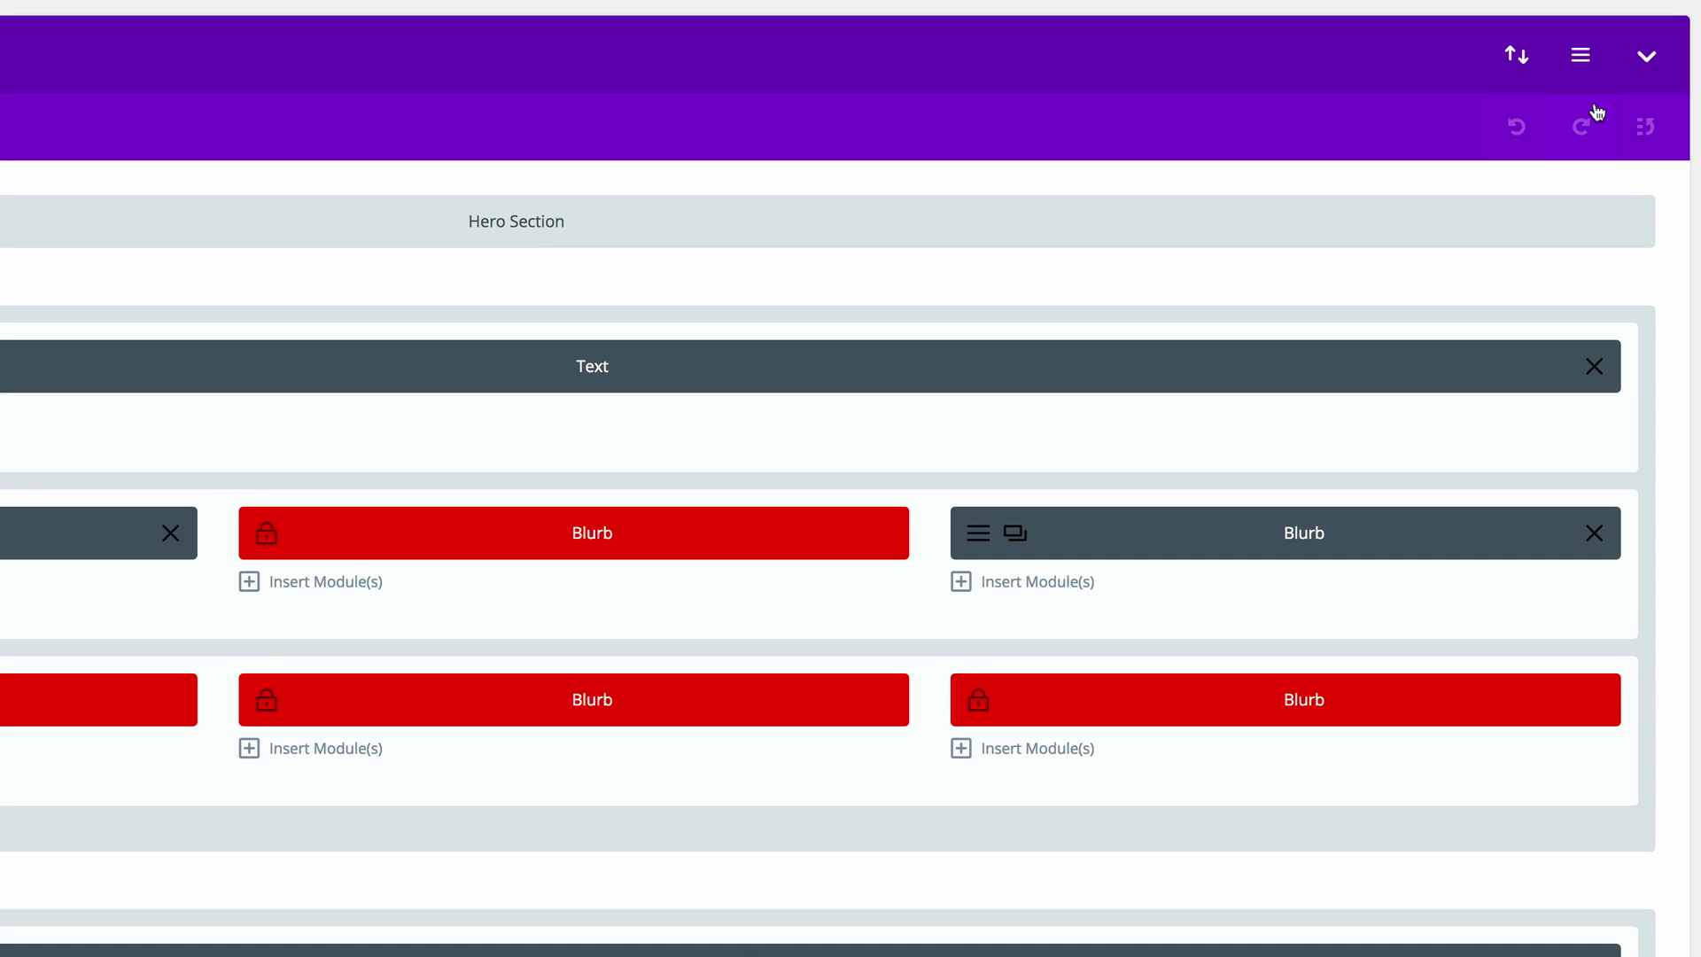
# Scroll through the Divi Builder Settings panel and switch on Enable Split Testing.
pyautogui.click(1580, 59)
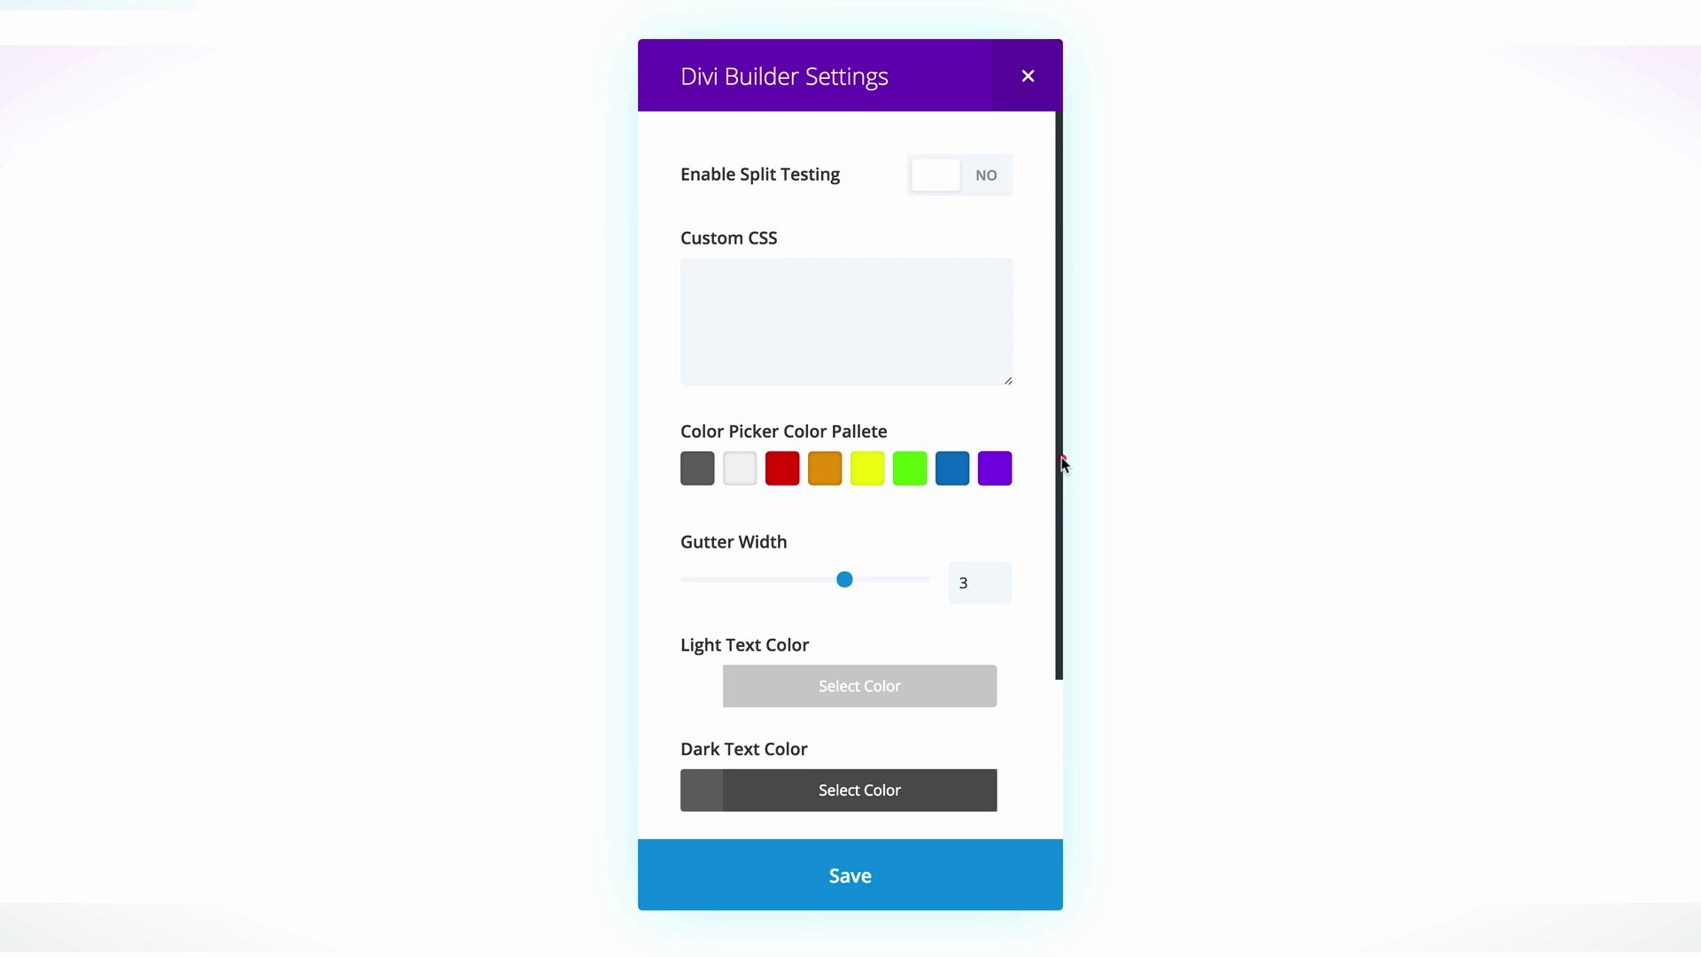
pyautogui.moveTo(1062, 462); pyautogui.dragTo(1059, 589)
pyautogui.scroll(-1, 873, 675)
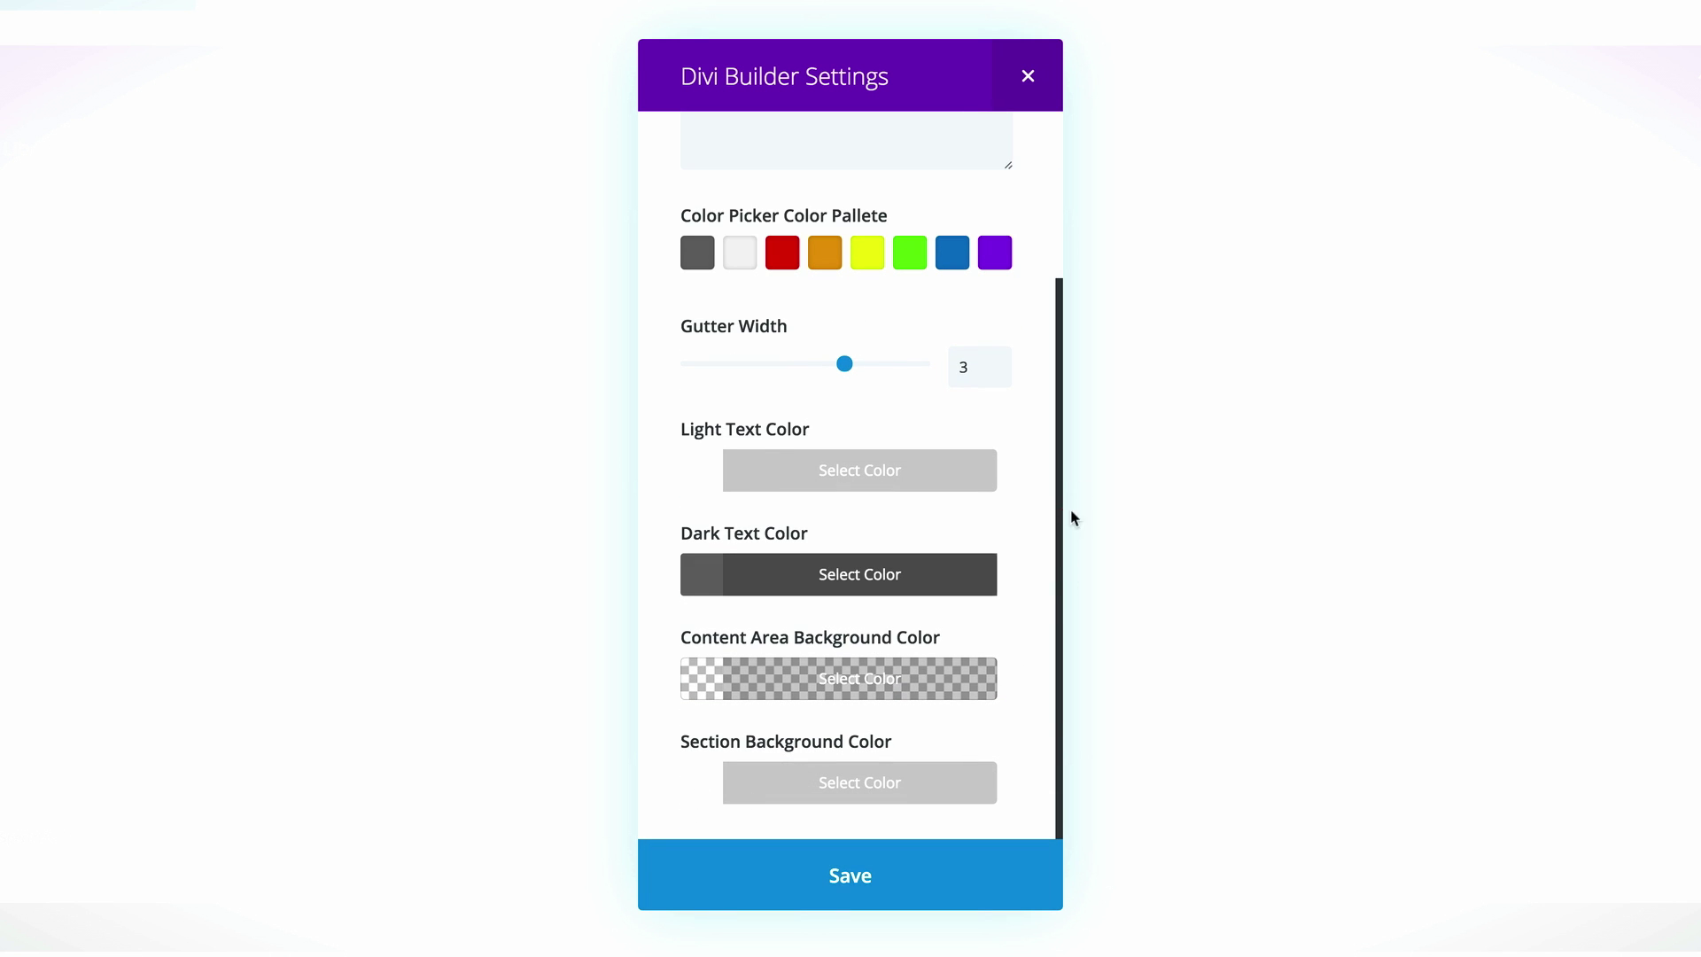
pyautogui.moveTo(1061, 574); pyautogui.dragTo(1068, 367)
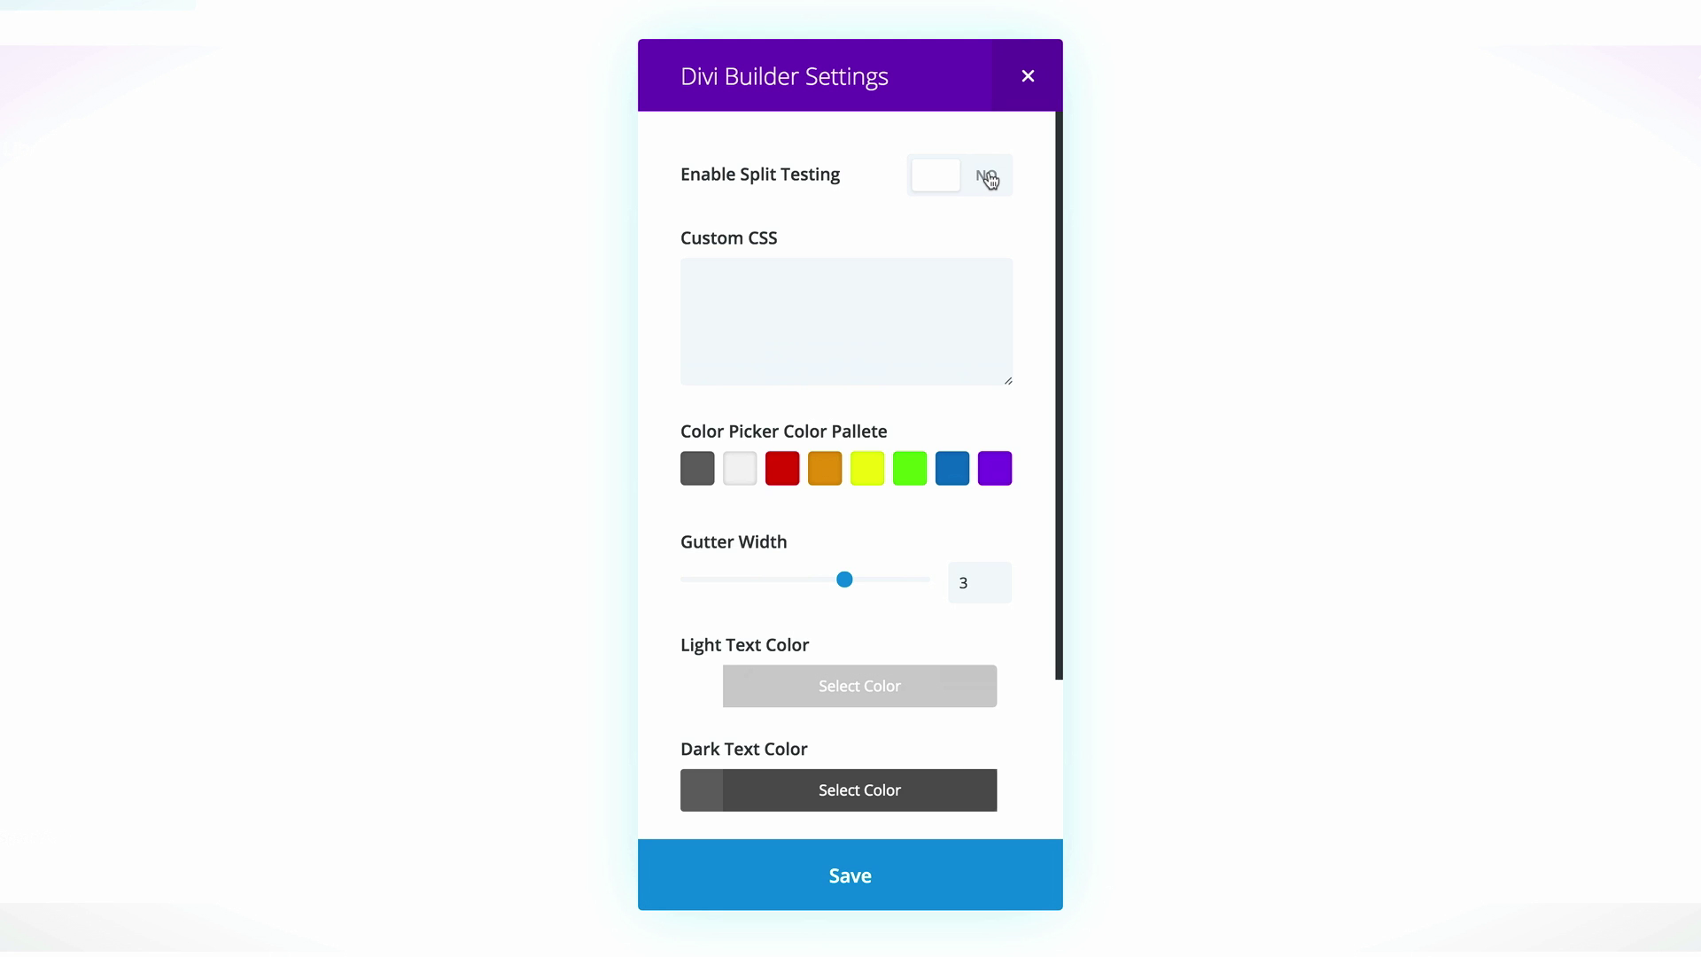
pyautogui.click(990, 177)
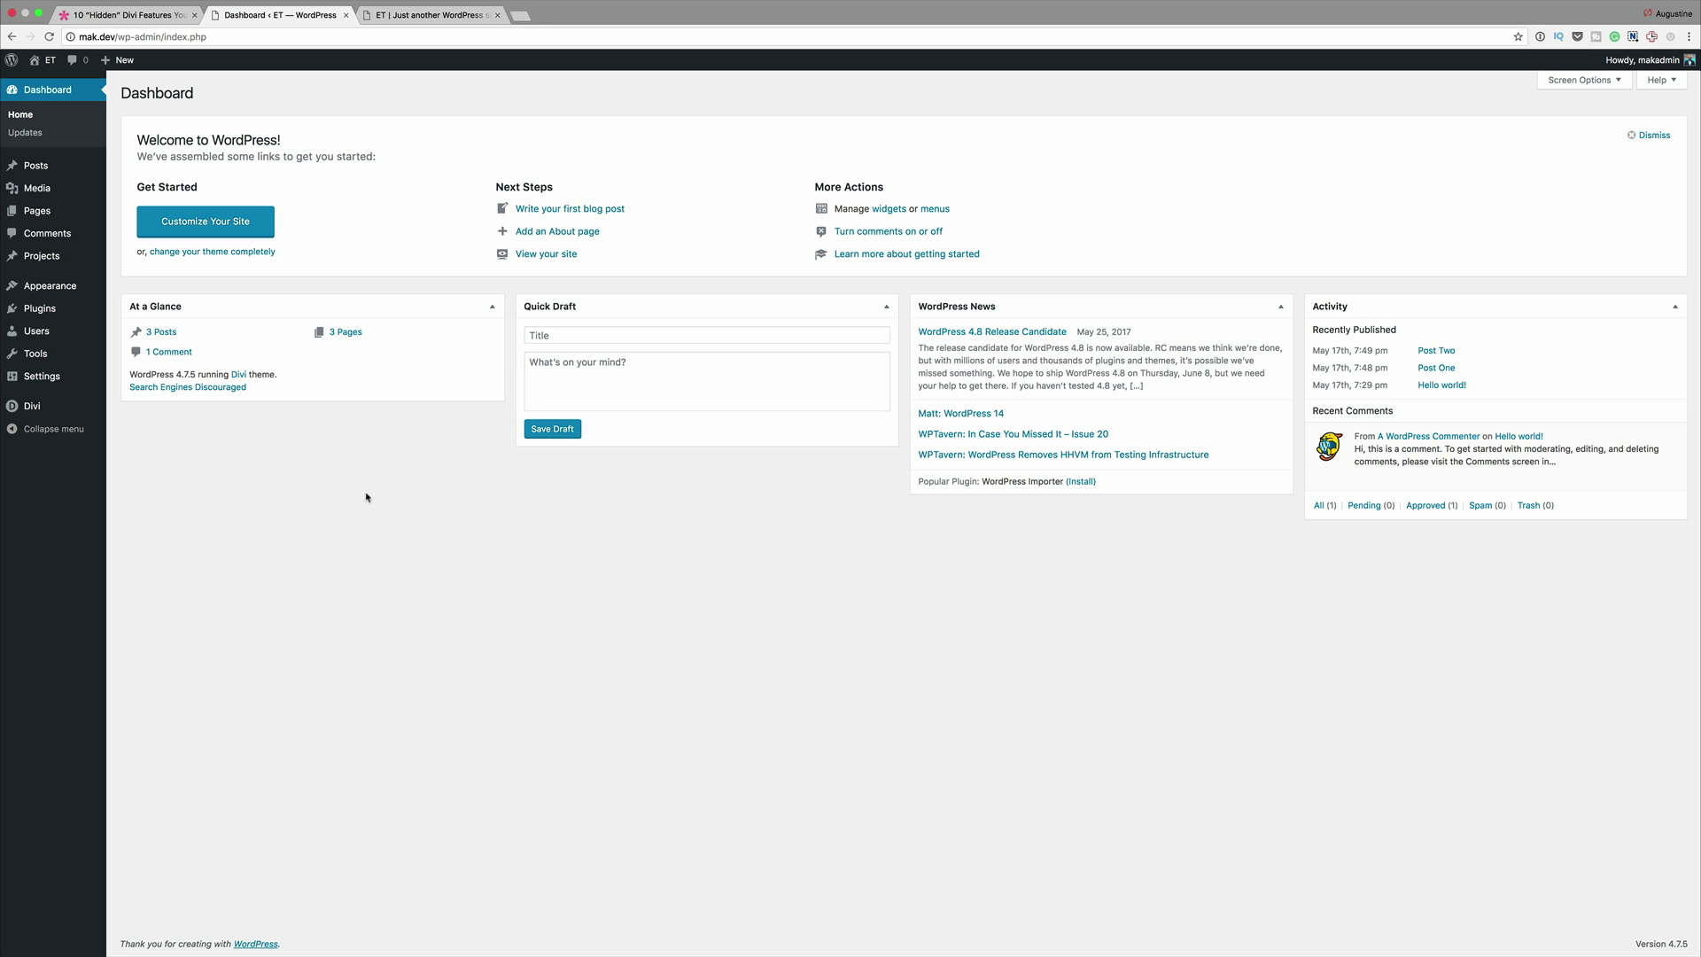
# Open Divi Theme Options on the Layout tab's Single Post Layout settings.
pyautogui.moveTo(33, 407)
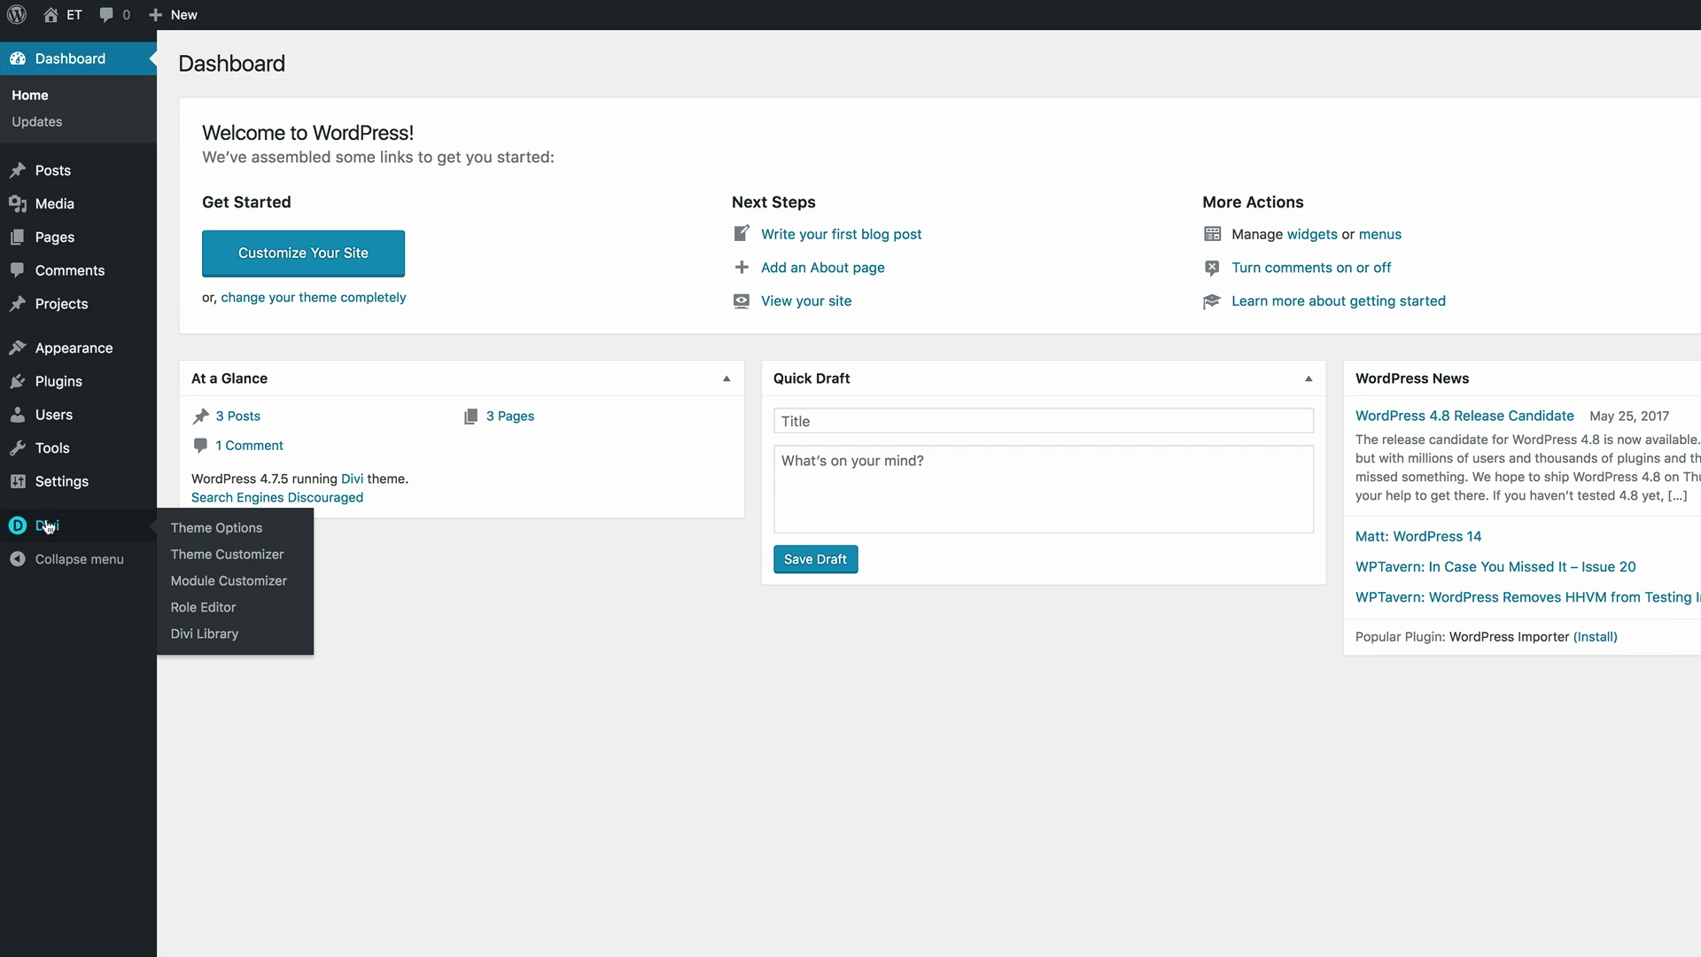
pyautogui.click(257, 529)
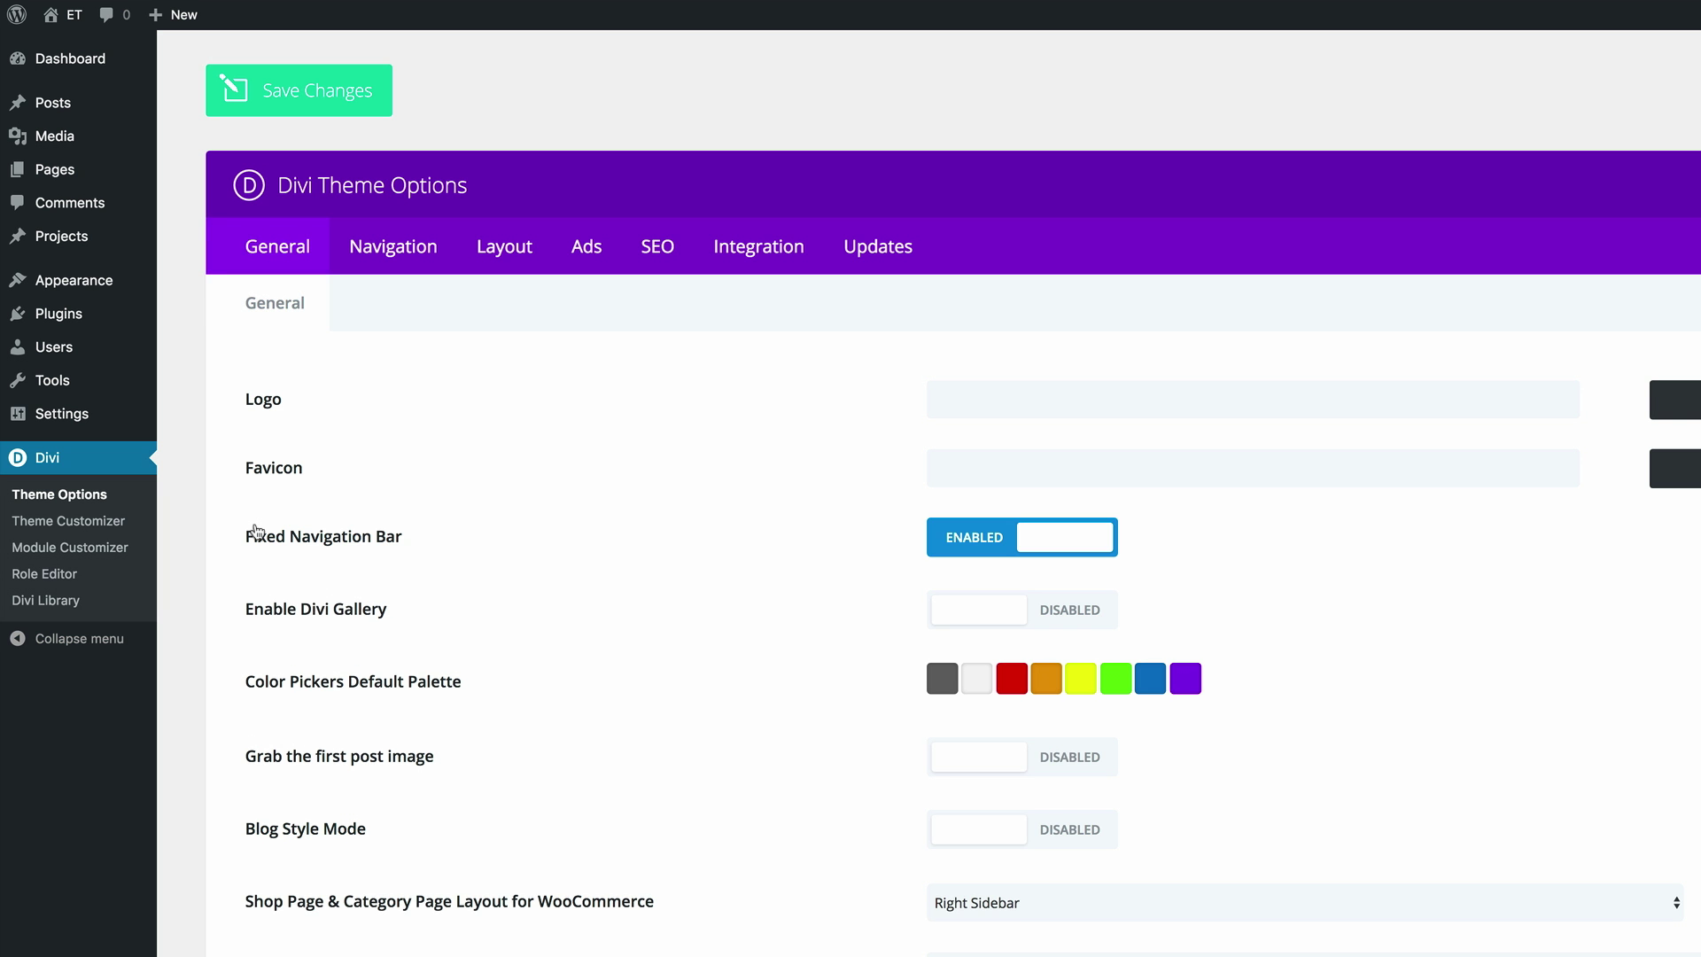
pyautogui.click(508, 263)
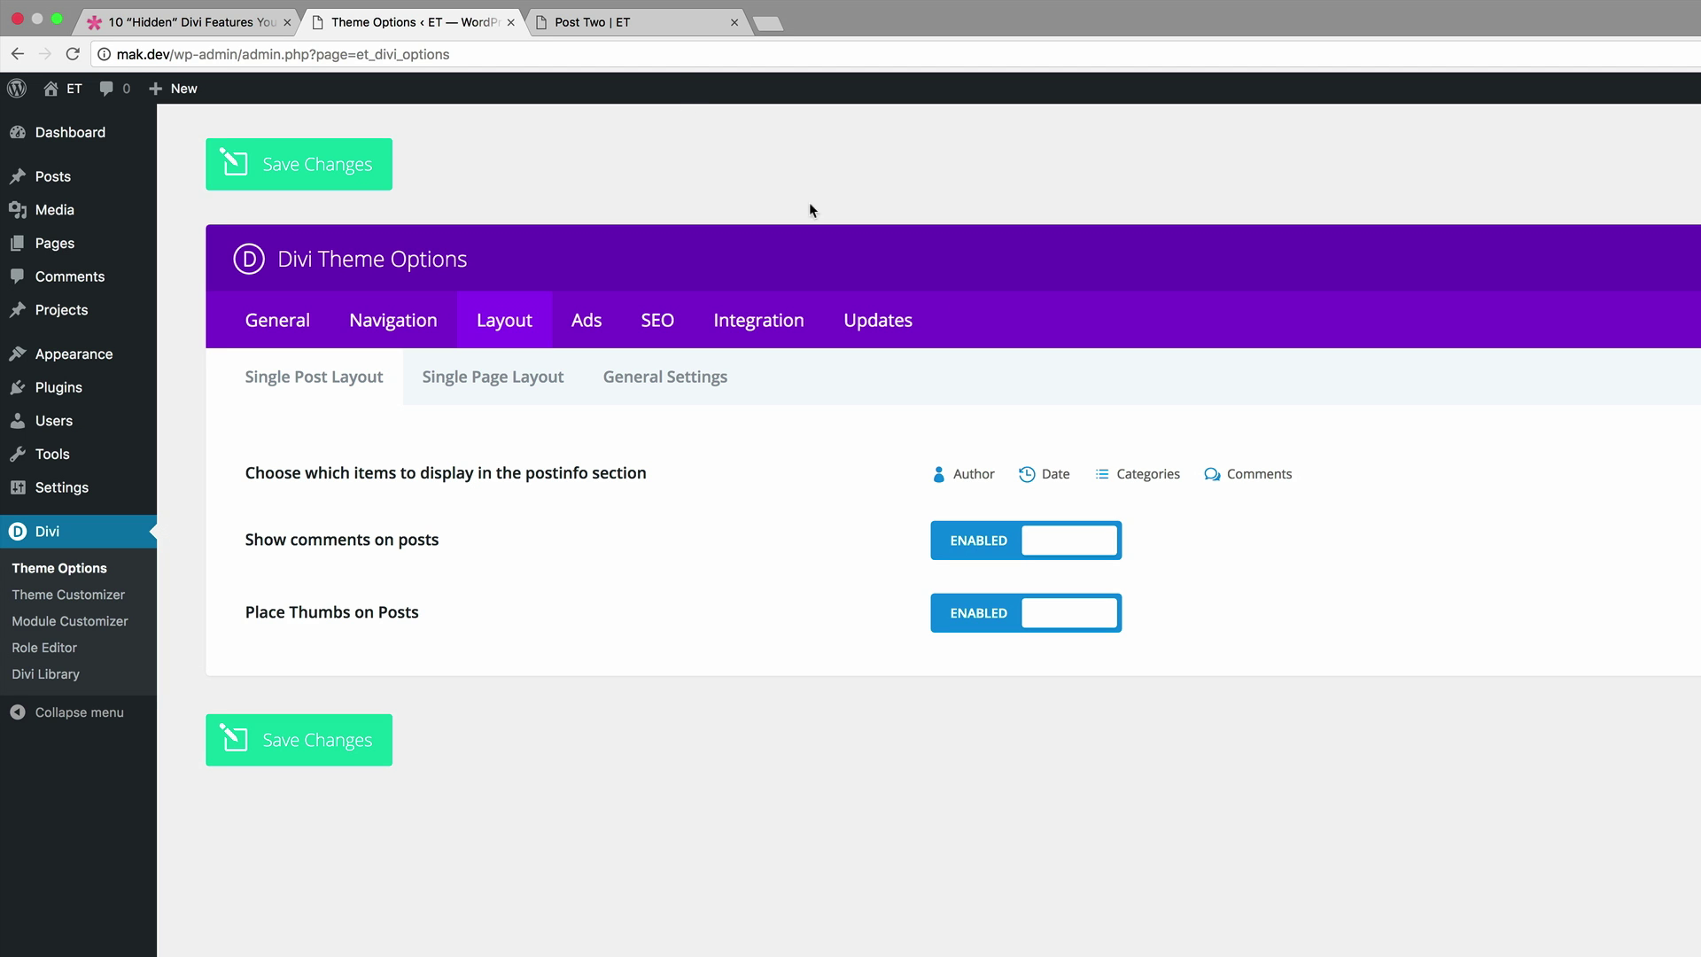
# View the published Post Two page, then return to Theme Options.
pyautogui.click(669, 26)
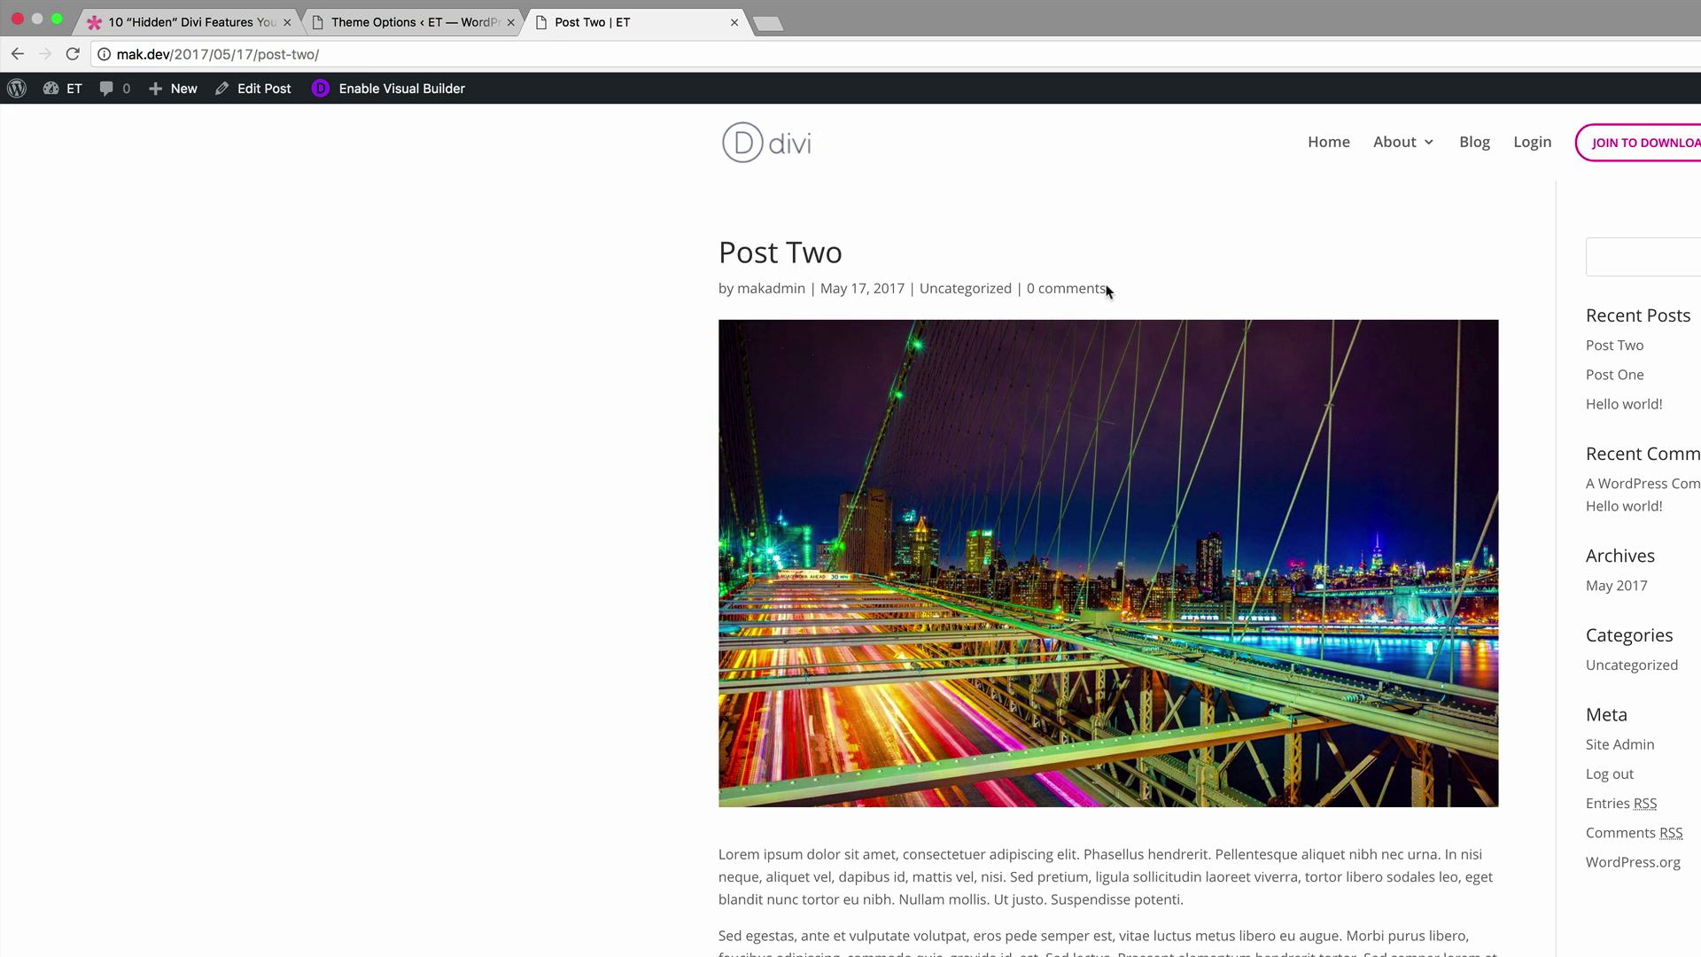
pyautogui.moveTo(403, 28)
pyautogui.click(402, 19)
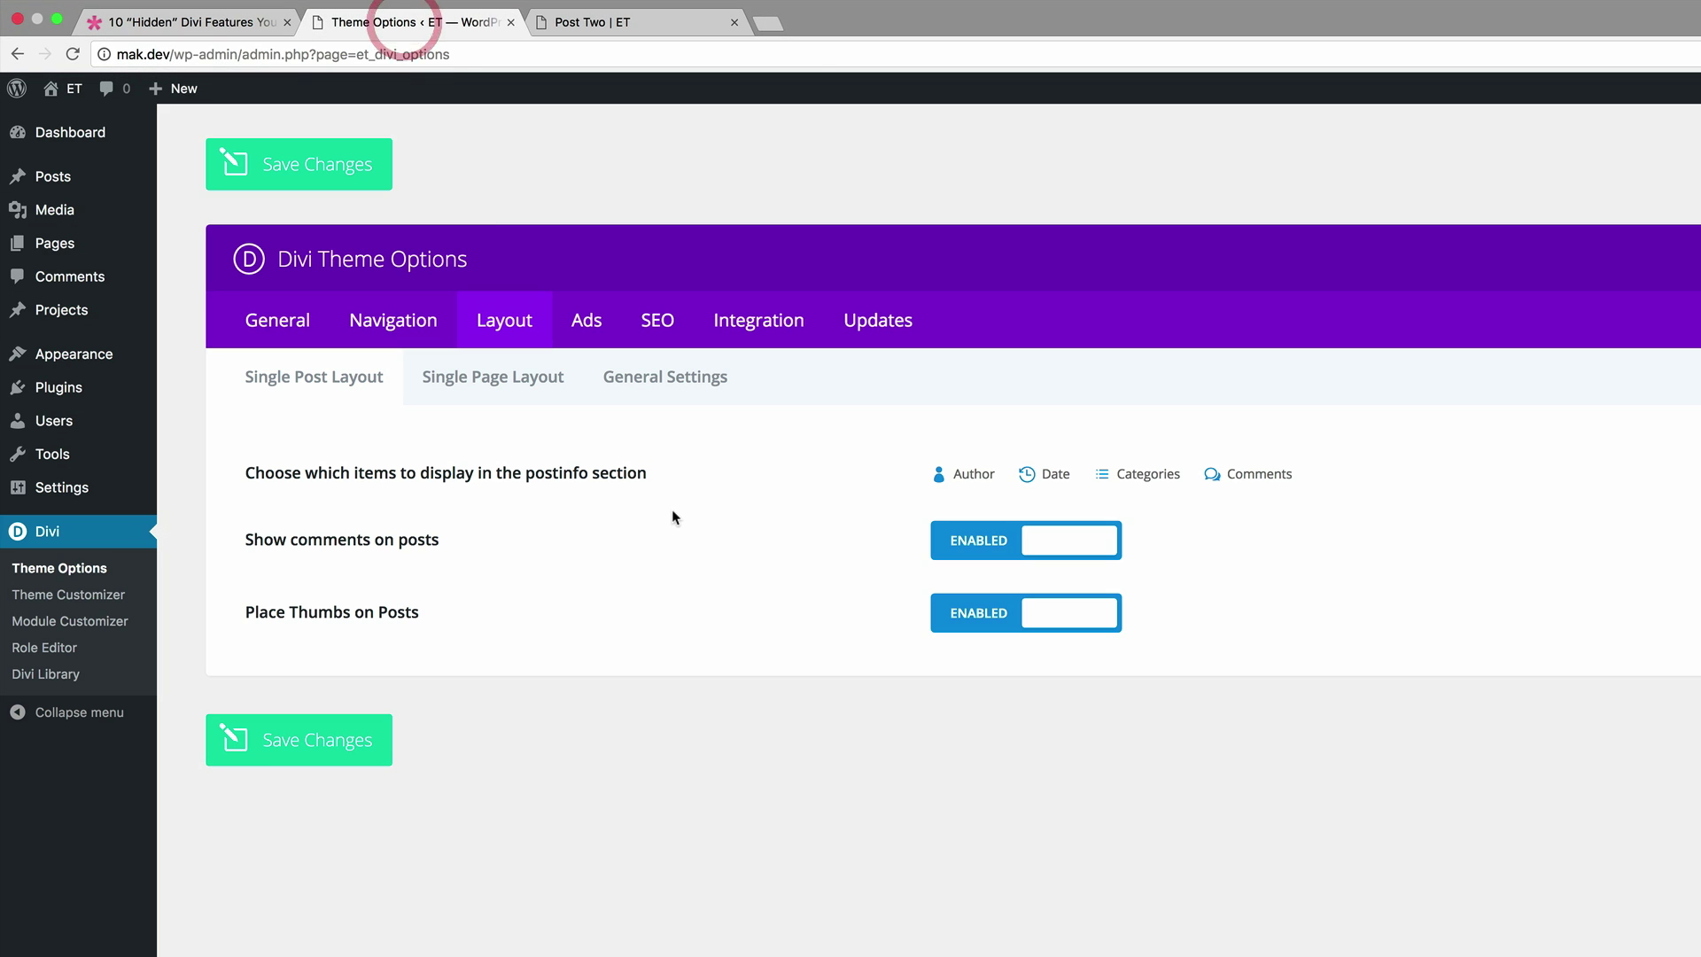
# Switch off Author and Categories postinfo items, save, and dismiss 1Password.
pyautogui.click(988, 483)
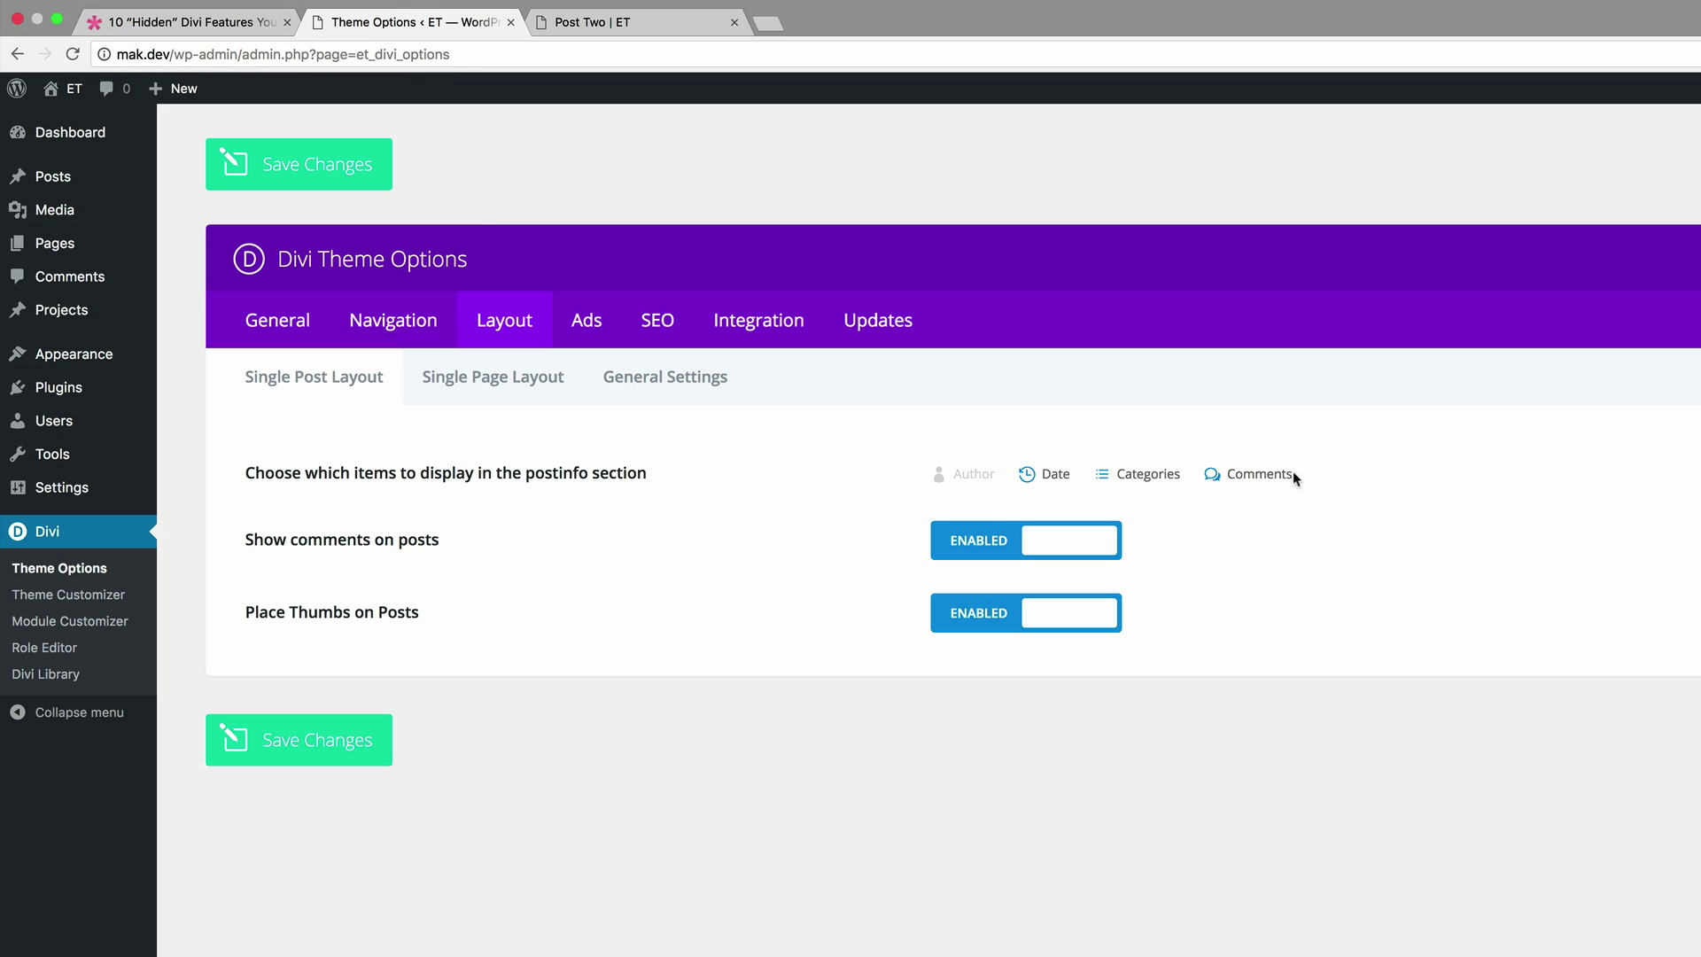
pyautogui.click(1162, 482)
pyautogui.click(365, 740)
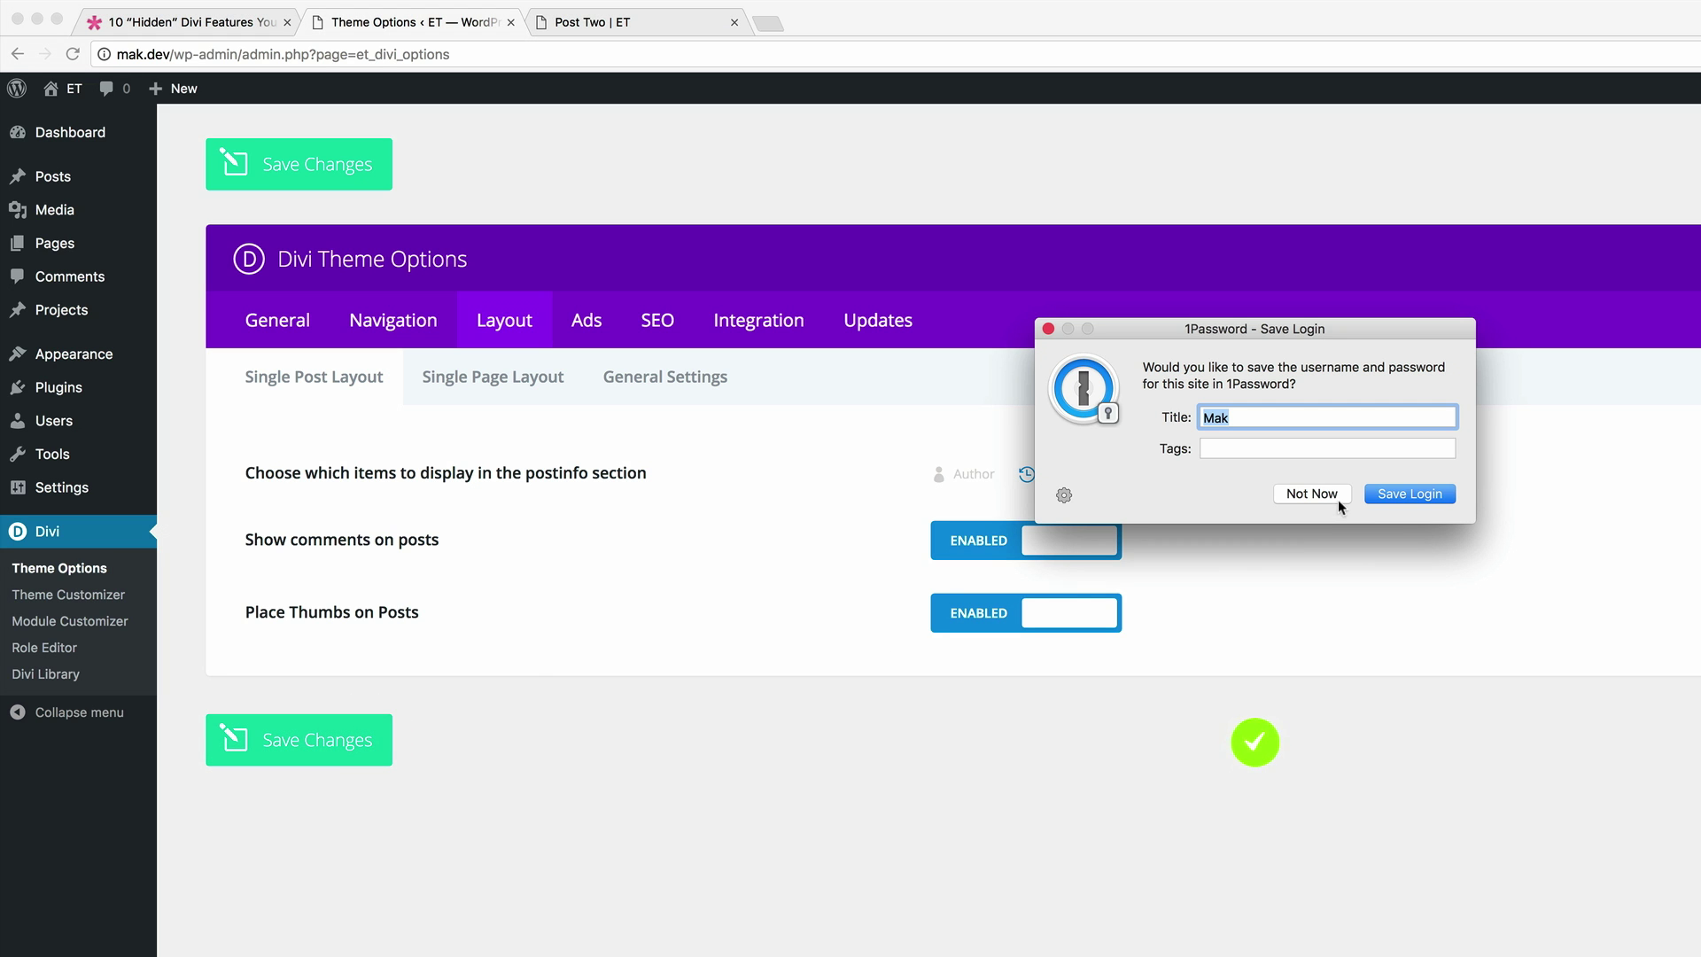
pyautogui.click(1335, 498)
# Reload Post Two to confirm only date and comments show, then return to Theme Options.
pyautogui.click(660, 25)
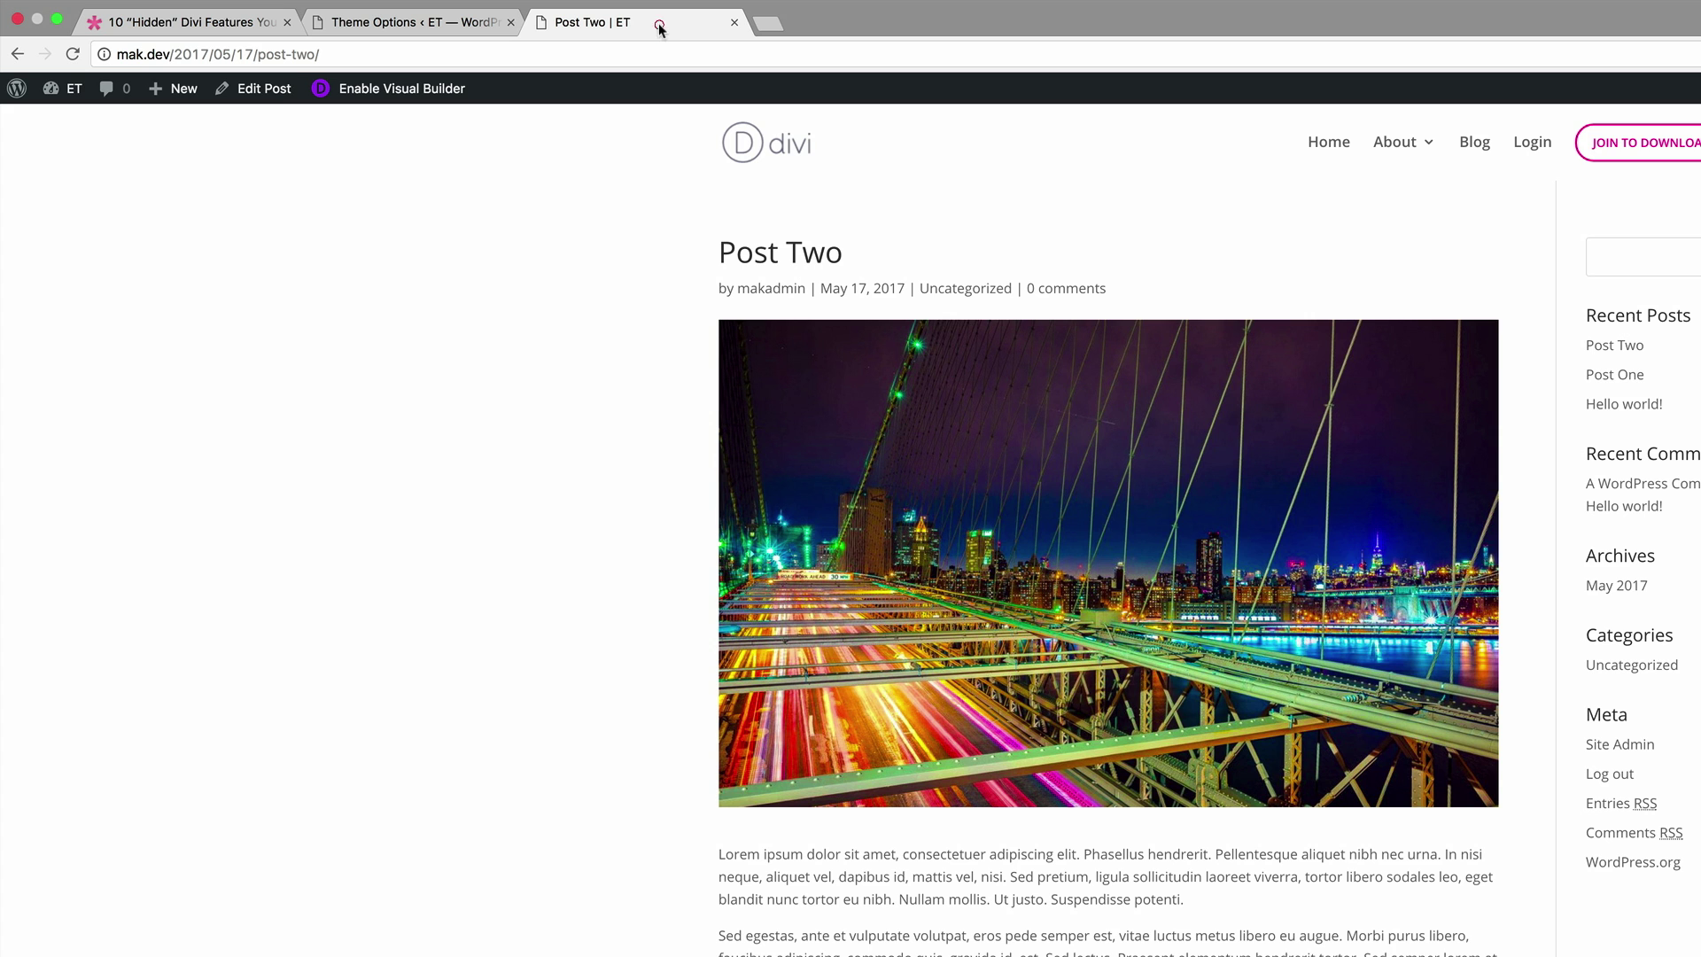
pyautogui.click(82, 53)
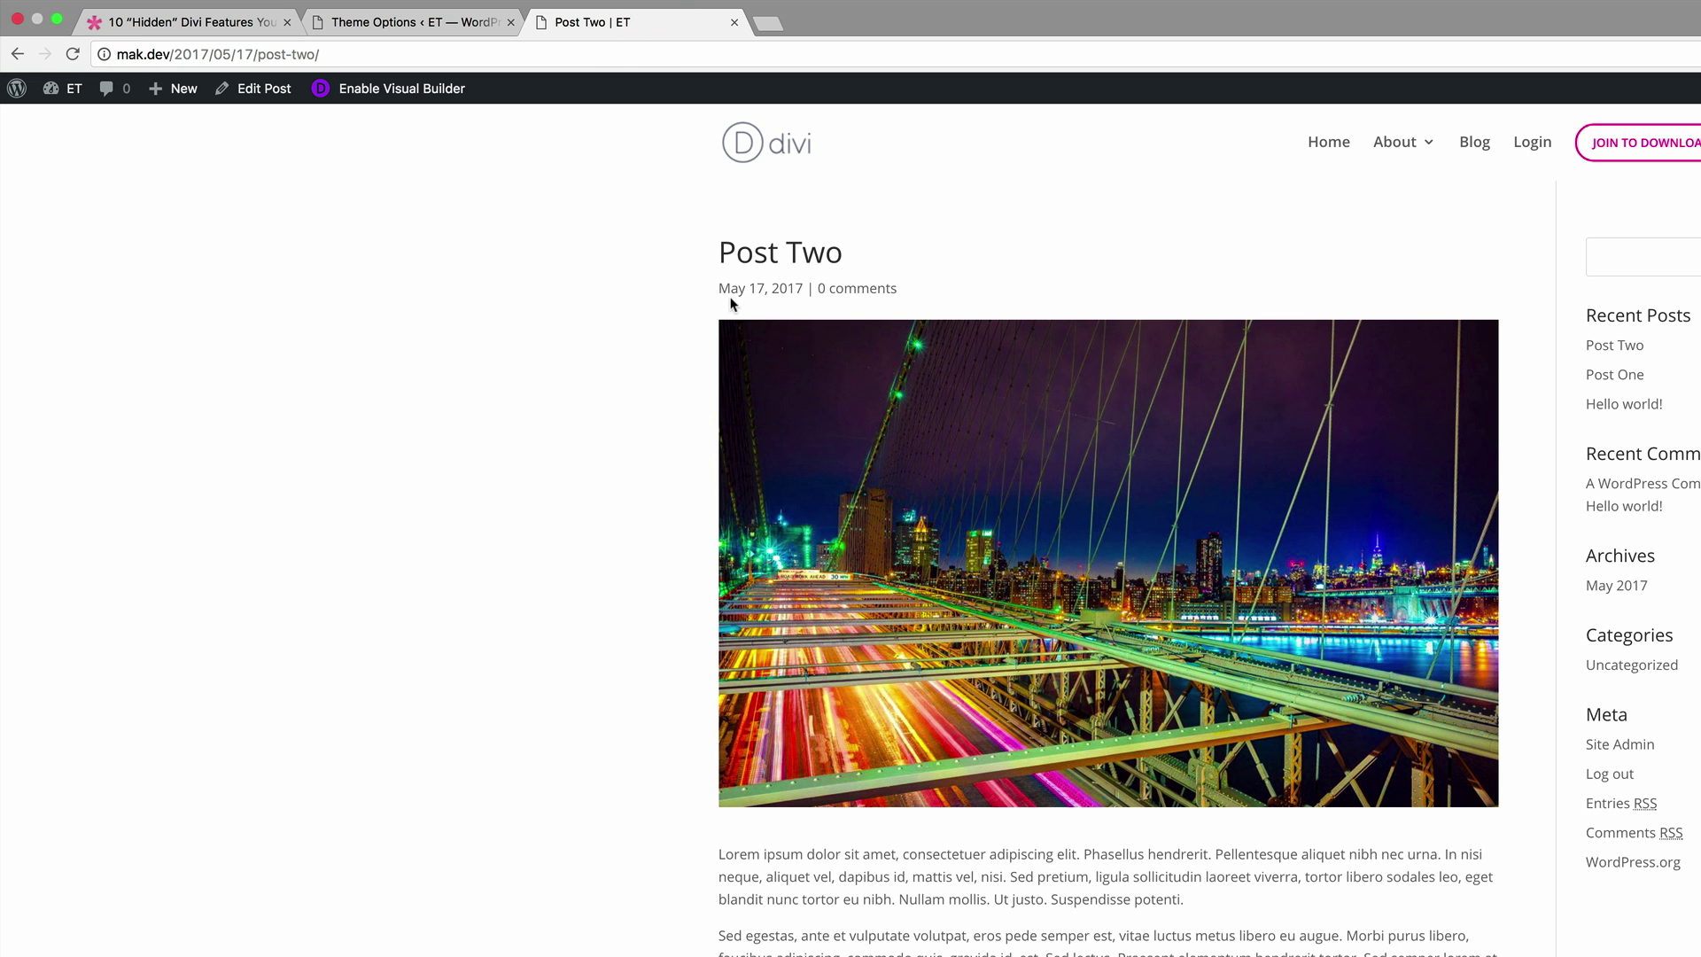
pyautogui.click(466, 23)
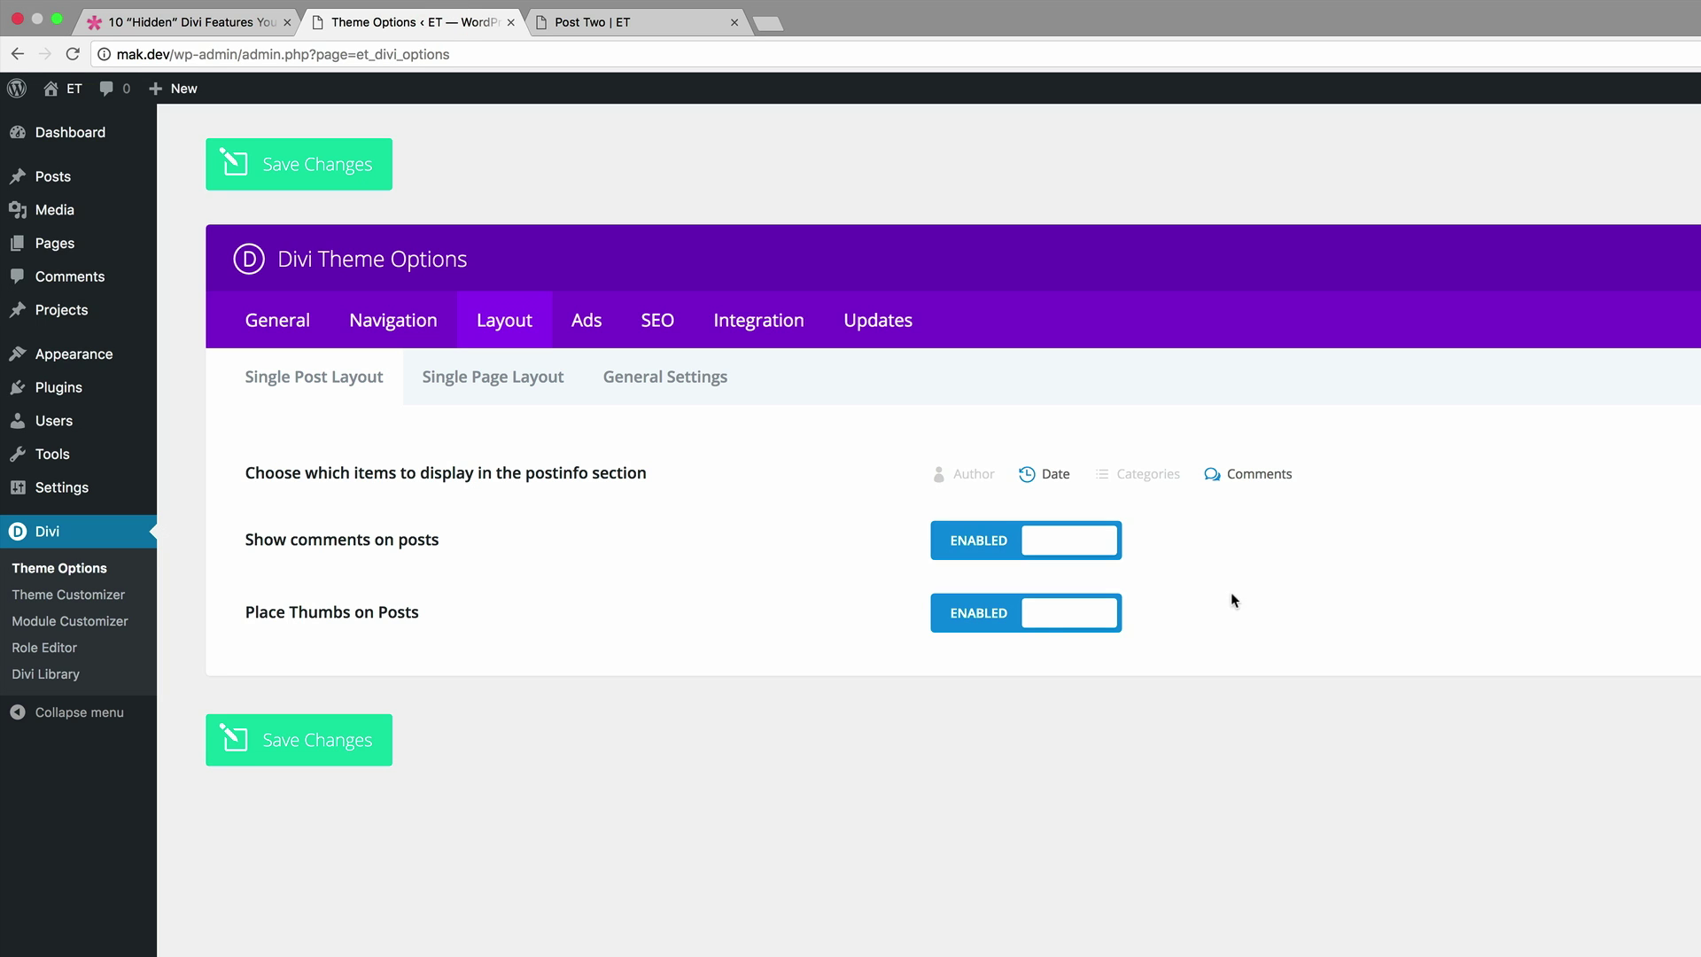
# Save Layout General Settings with Comments off in Post info, declining 1Password's prompt.
pyautogui.click(672, 388)
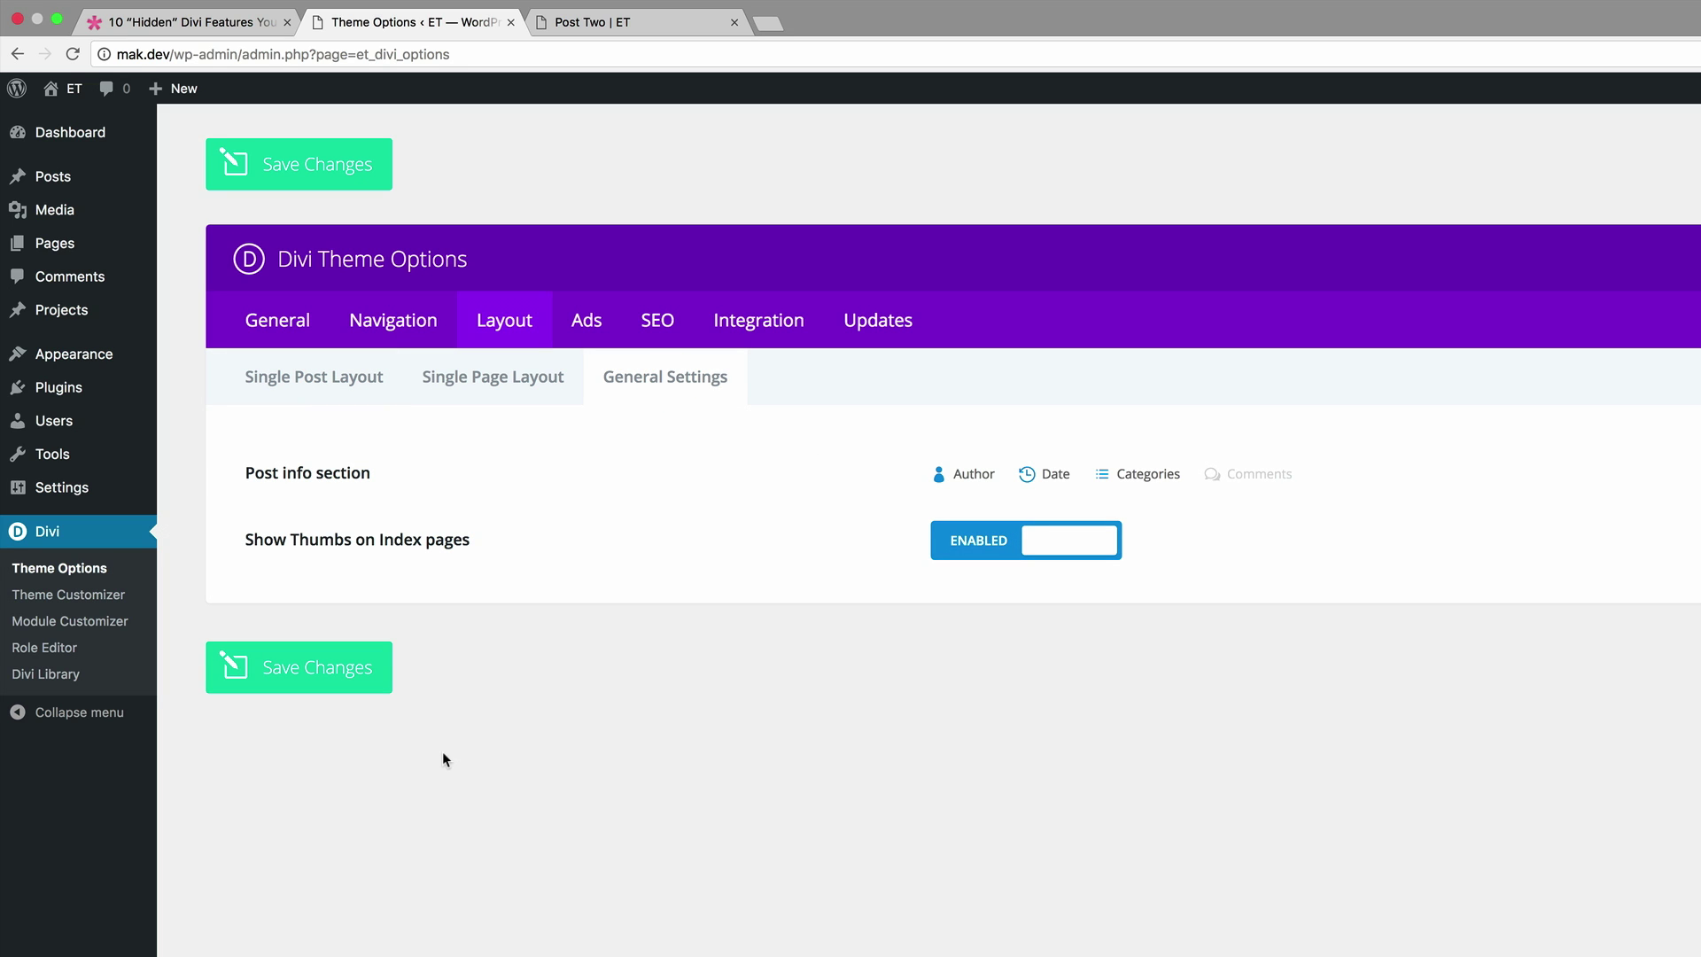
pyautogui.click(297, 683)
pyautogui.click(1293, 492)
# Edit Page one and insert a Code module into the last row's first column.
pyautogui.moveTo(59, 241)
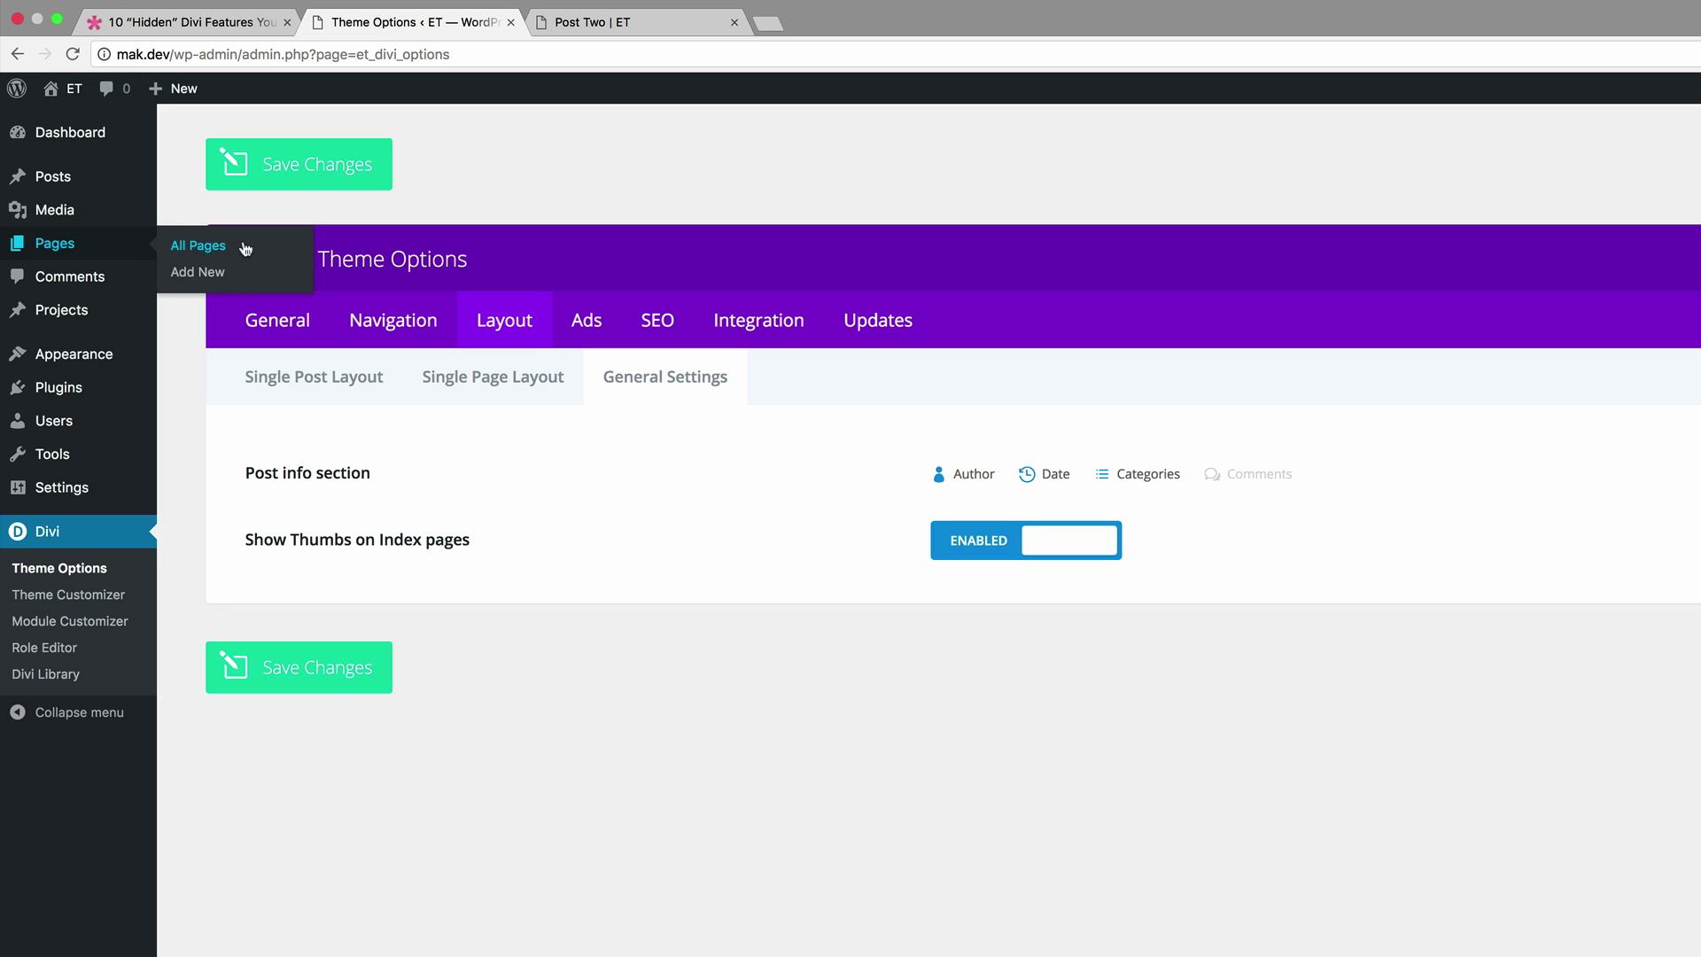
pyautogui.click(212, 247)
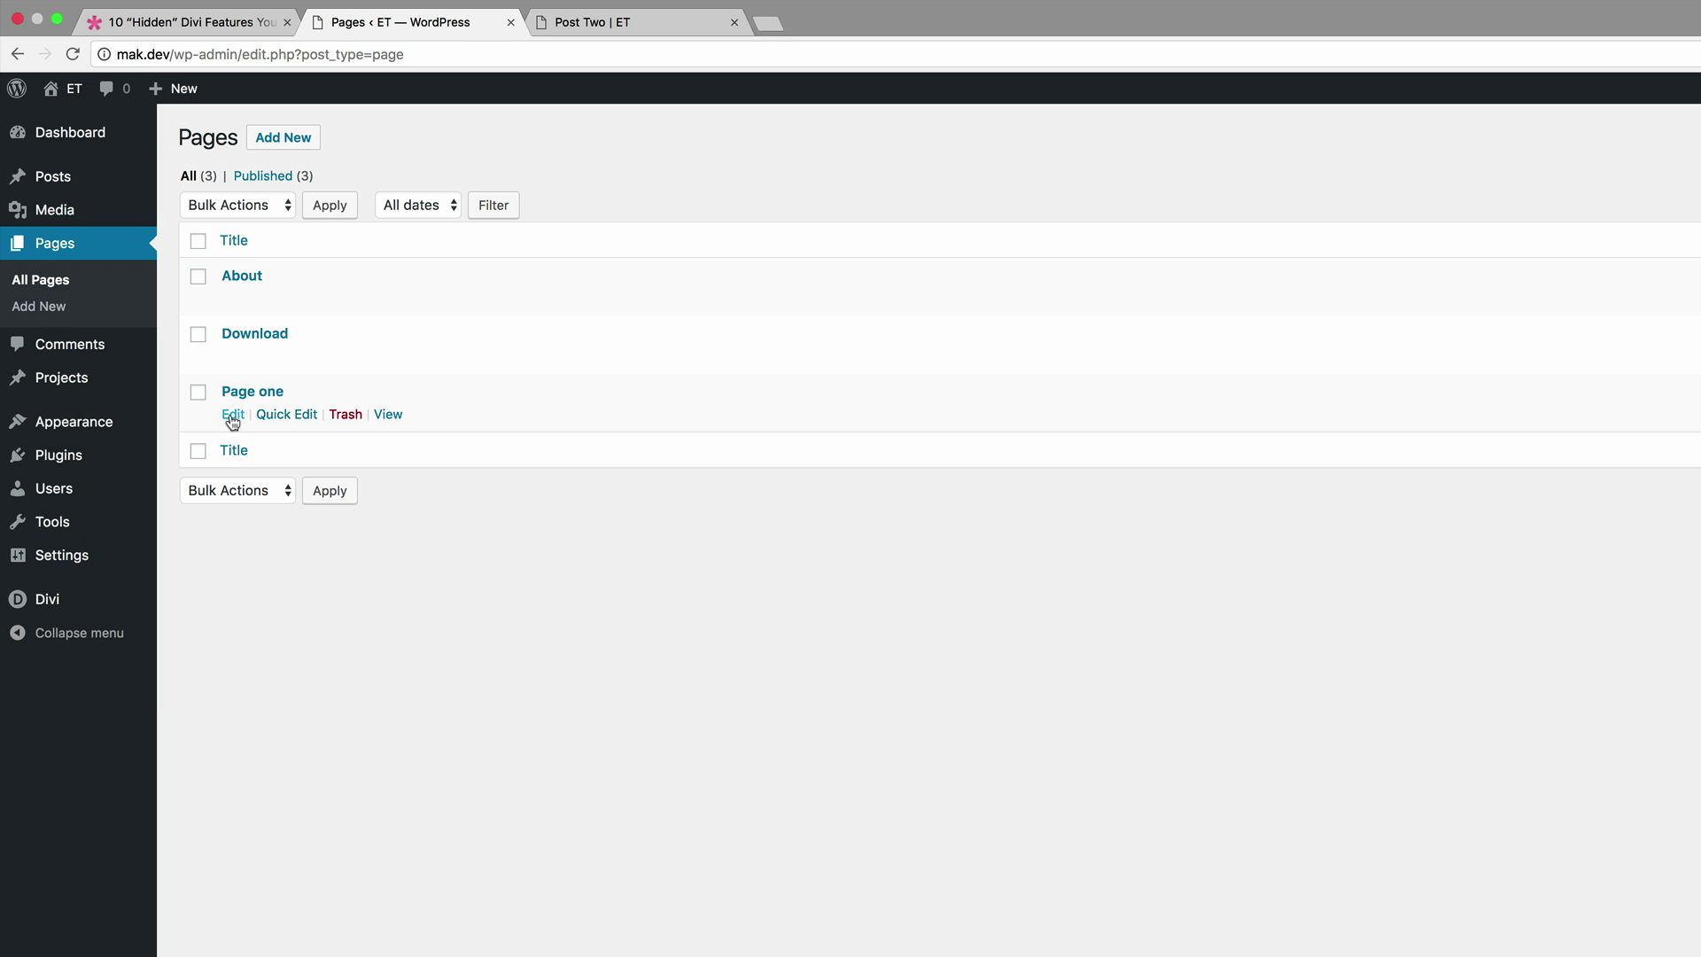
pyautogui.click(232, 417)
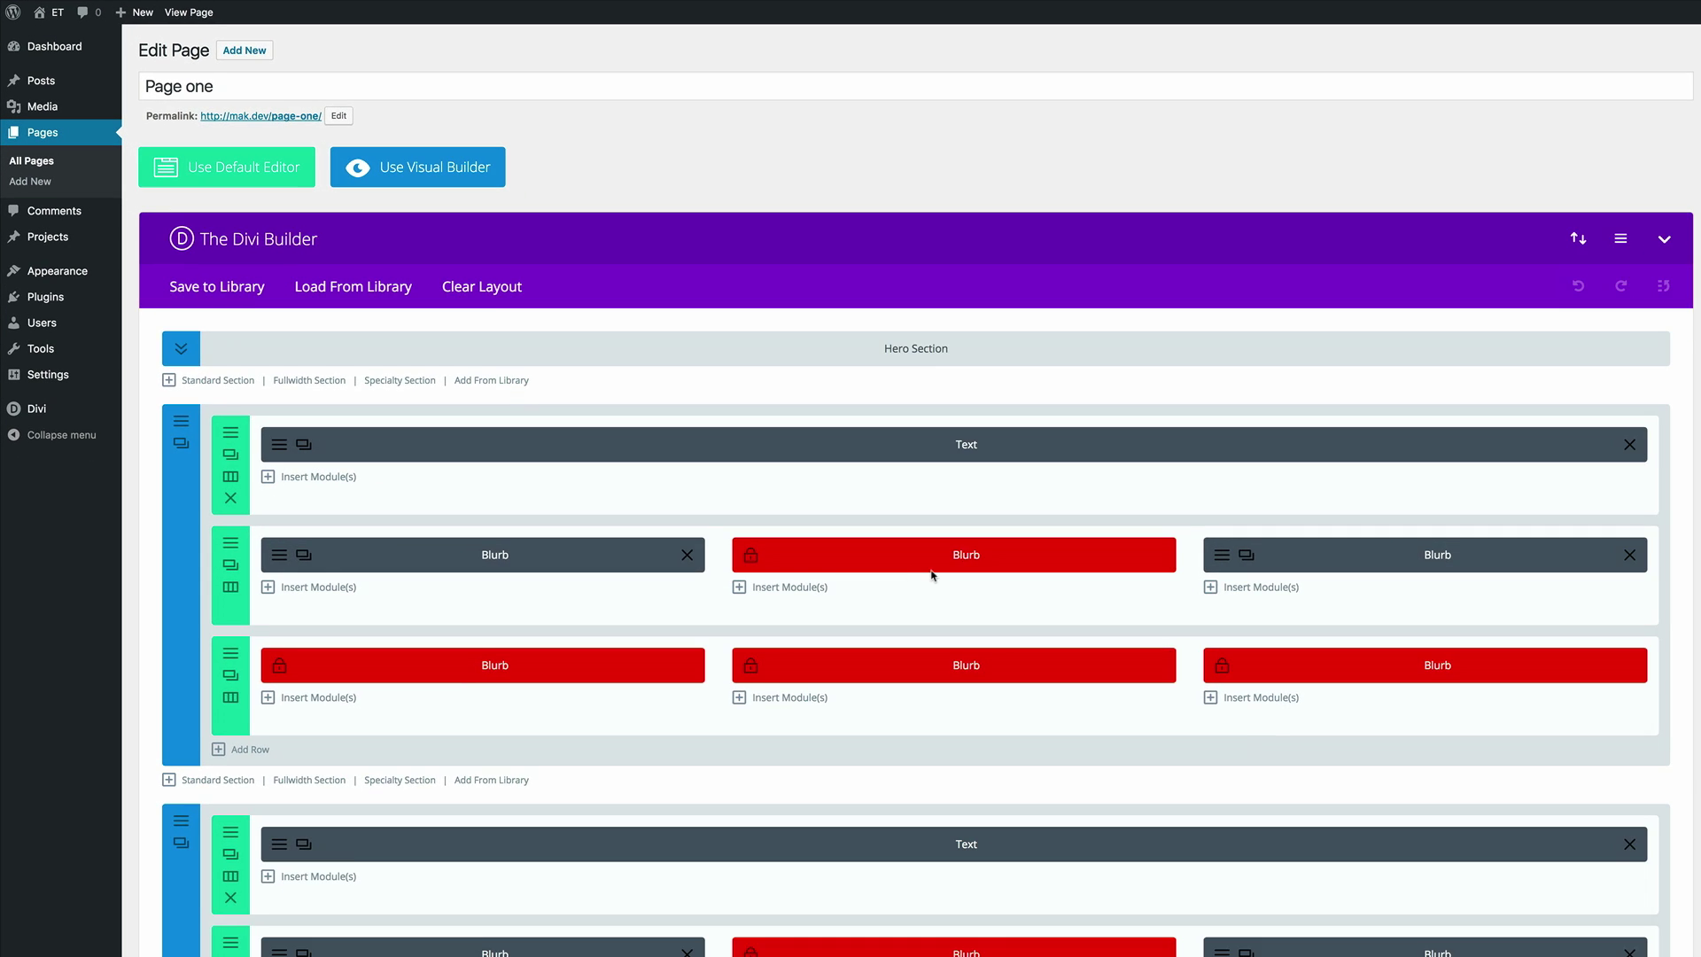
pyautogui.scroll(-10, 932, 576)
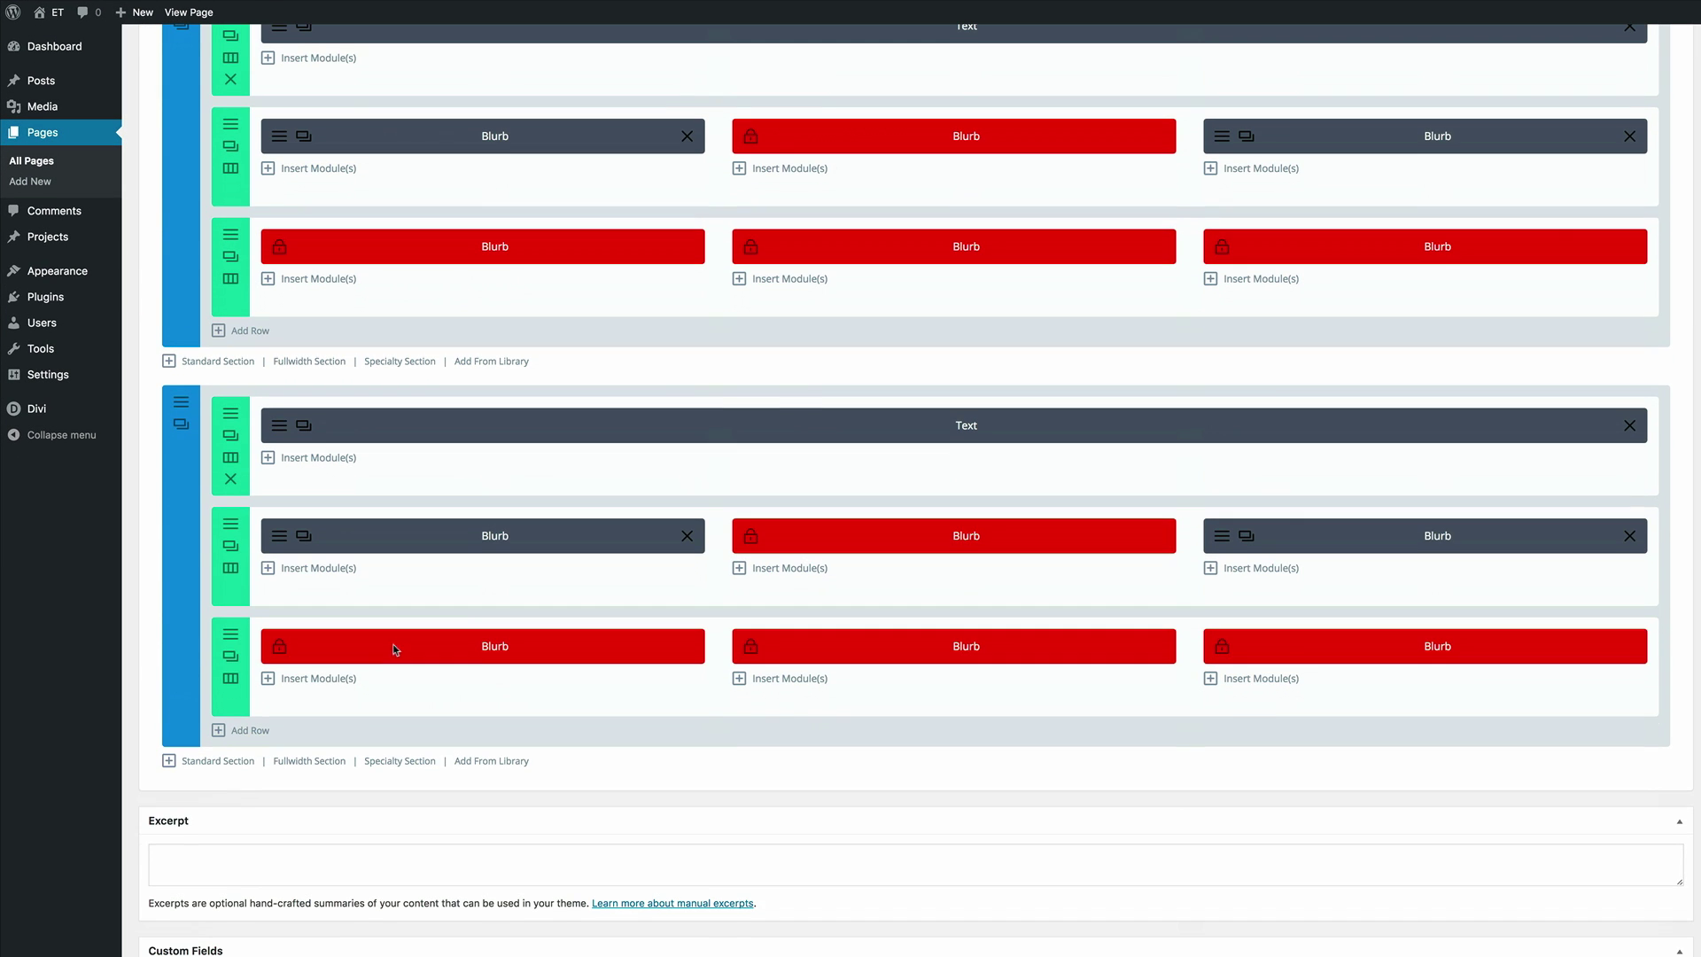
pyautogui.click(335, 678)
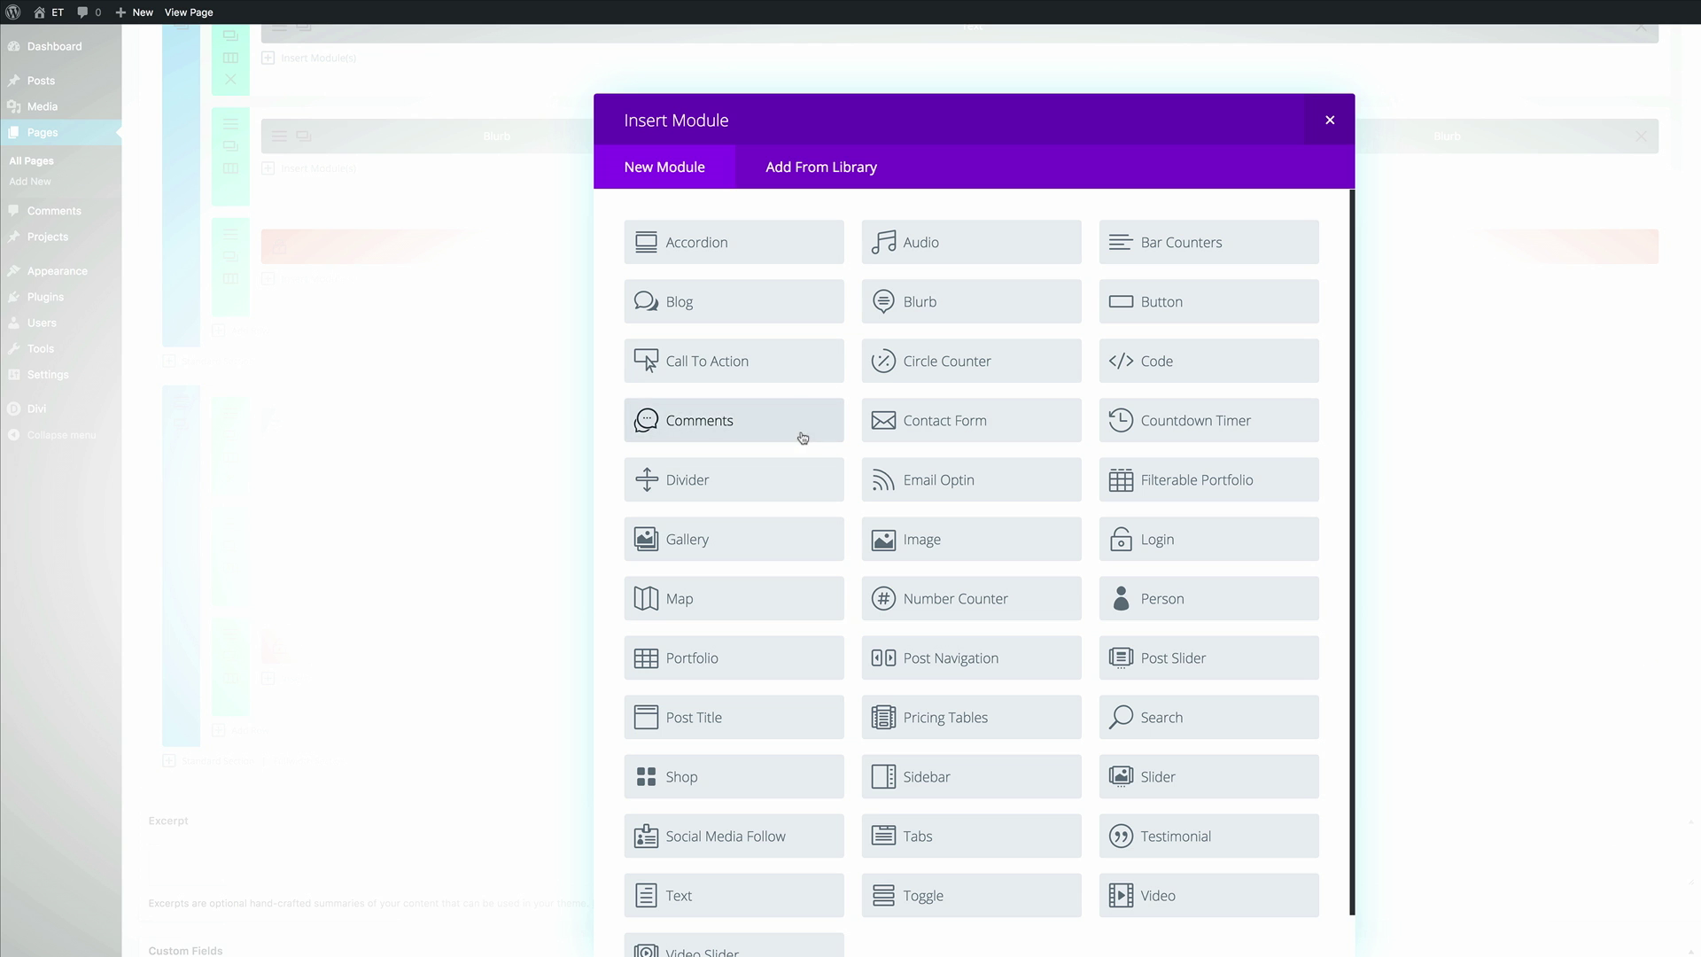
pyautogui.click(1203, 372)
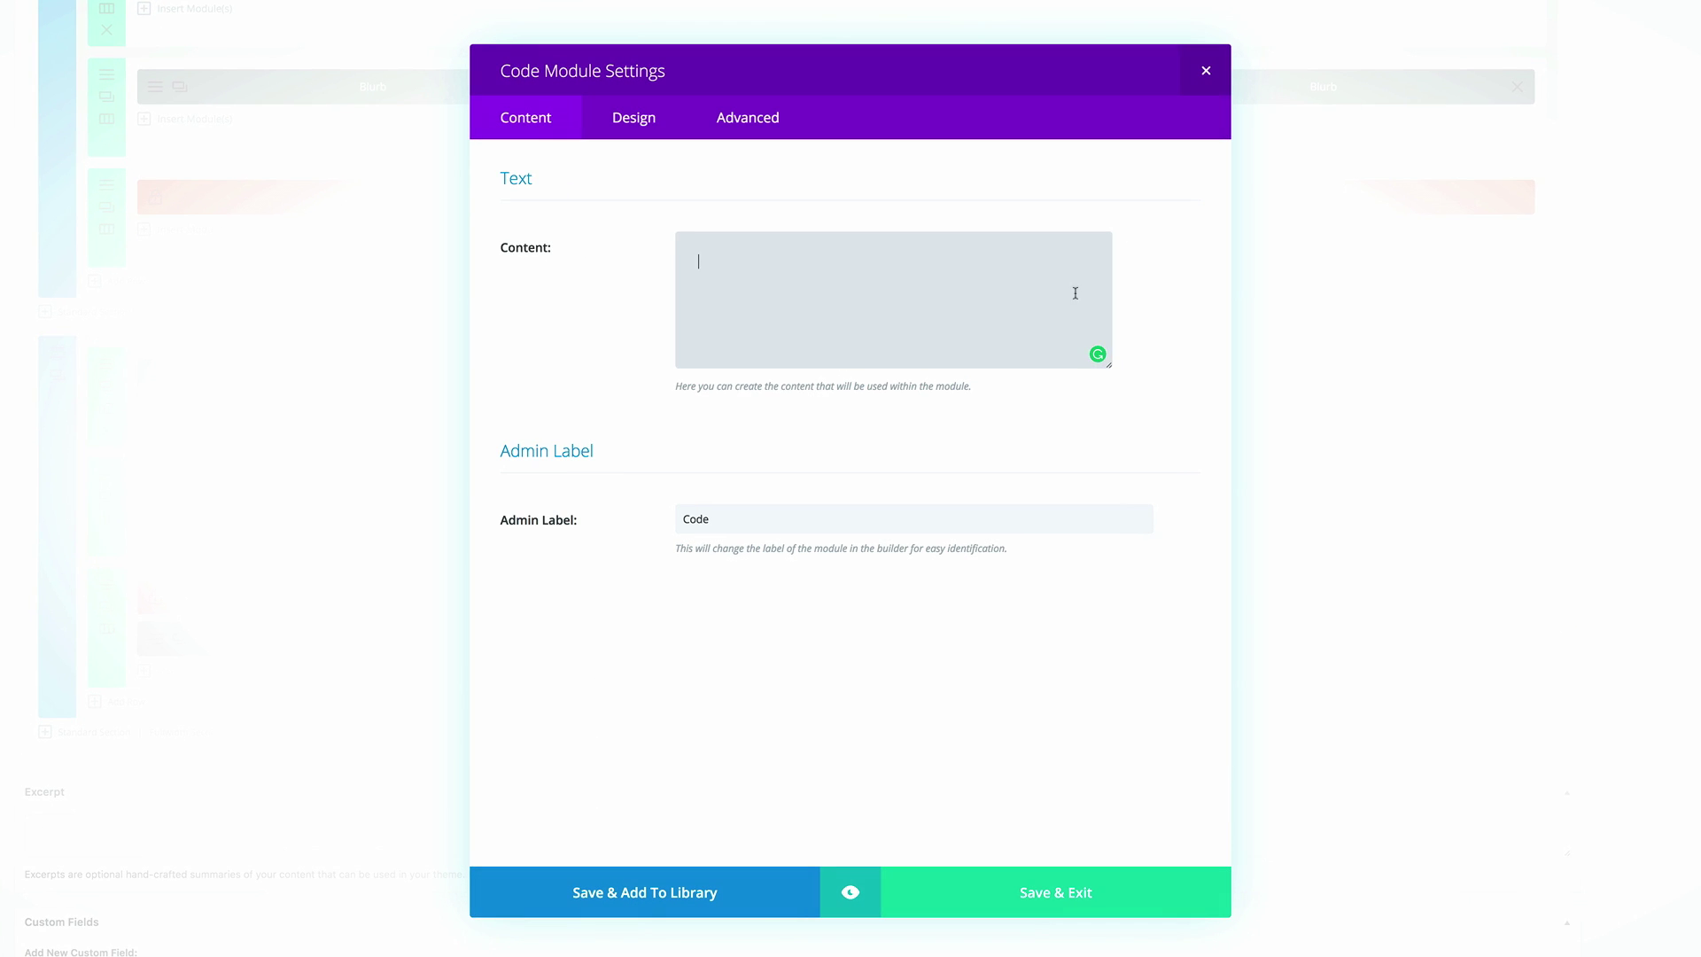